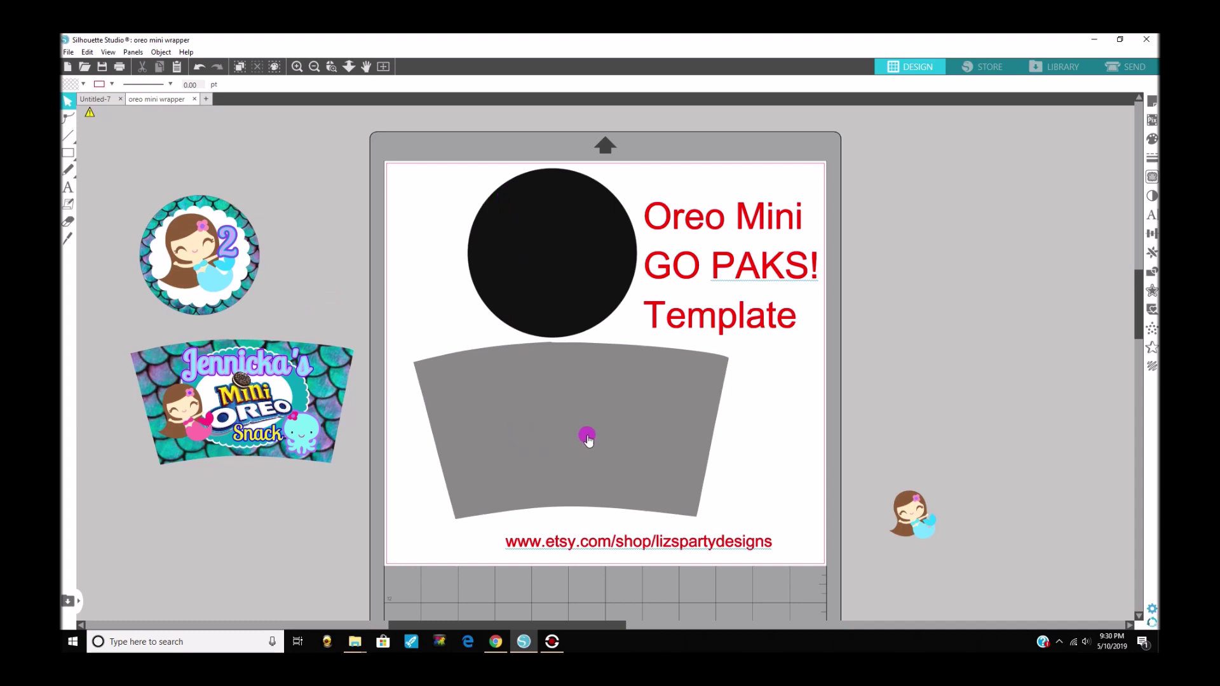
- Fill both the black circle and the gray wrapper shape with the "mermaid 15" pattern from the library
{"action": "left_click", "coordinate": [501, 415]}
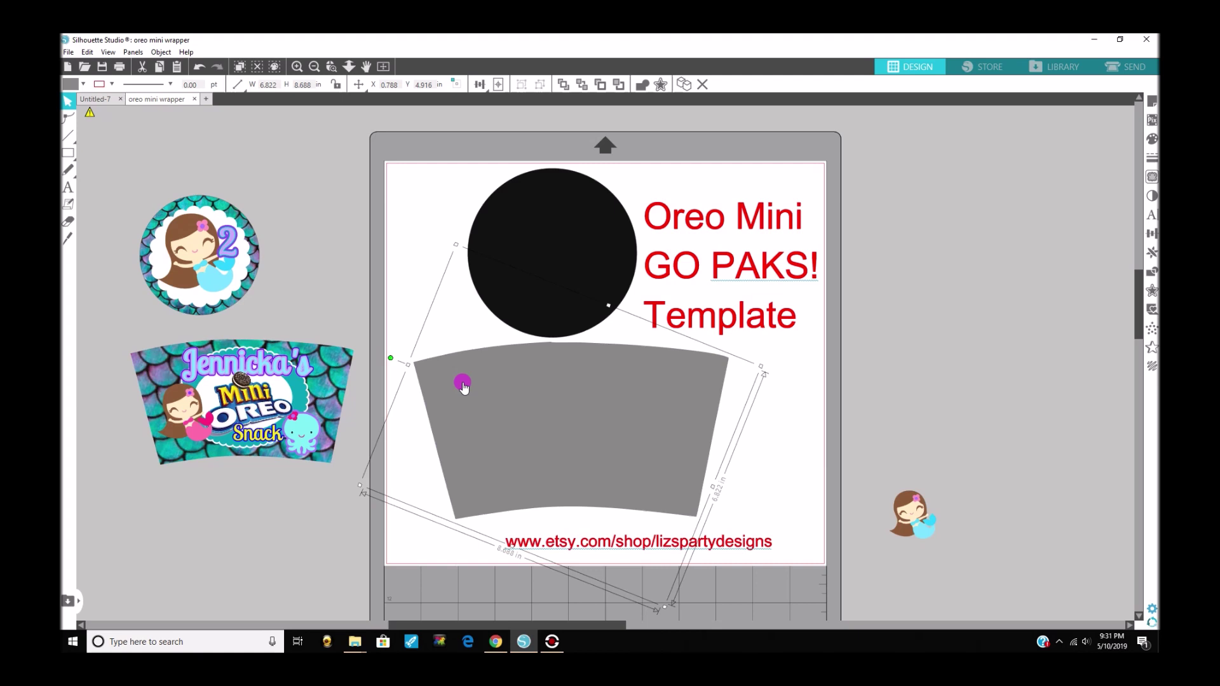
{"action": "left_click", "coordinate": [542, 255]}
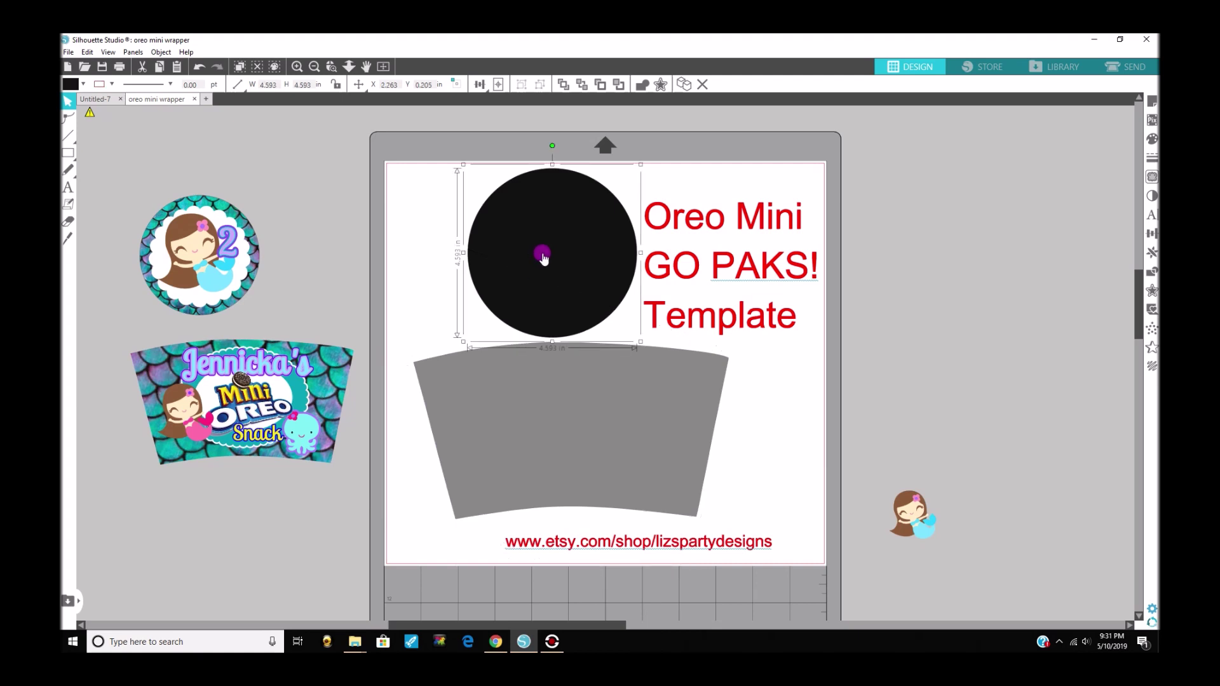
{"action": "left_click", "coordinate": [602, 411], "text": "shift"}
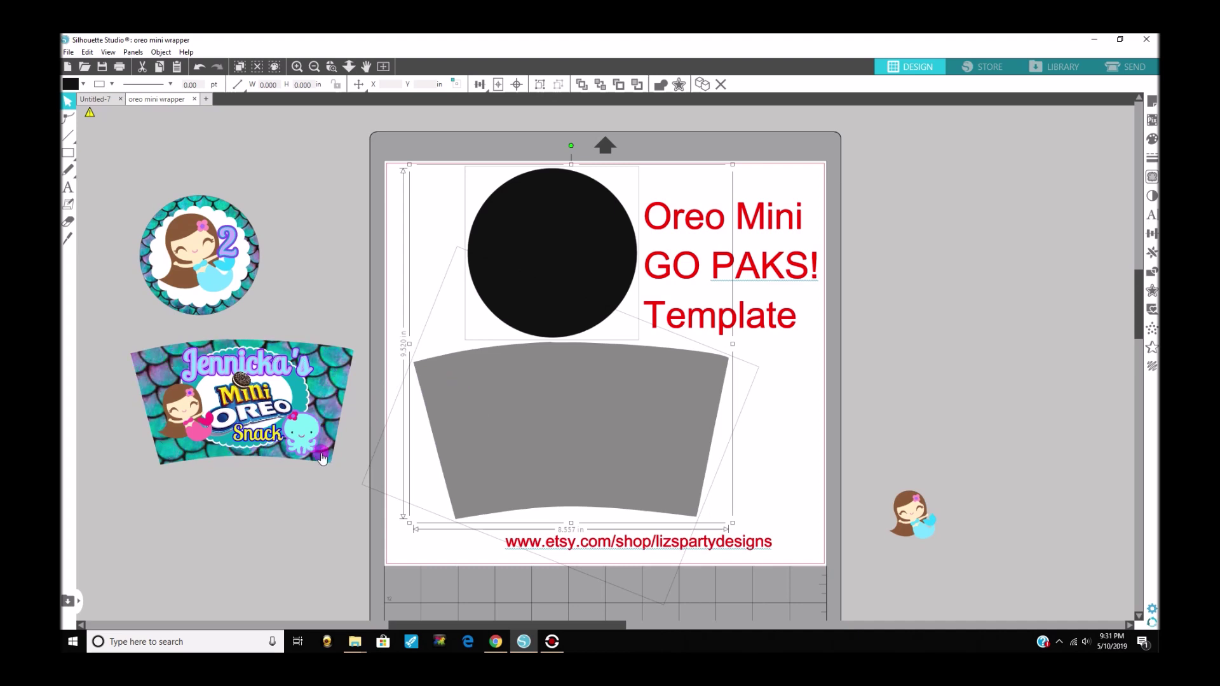
{"action": "left_click", "coordinate": [1055, 67]}
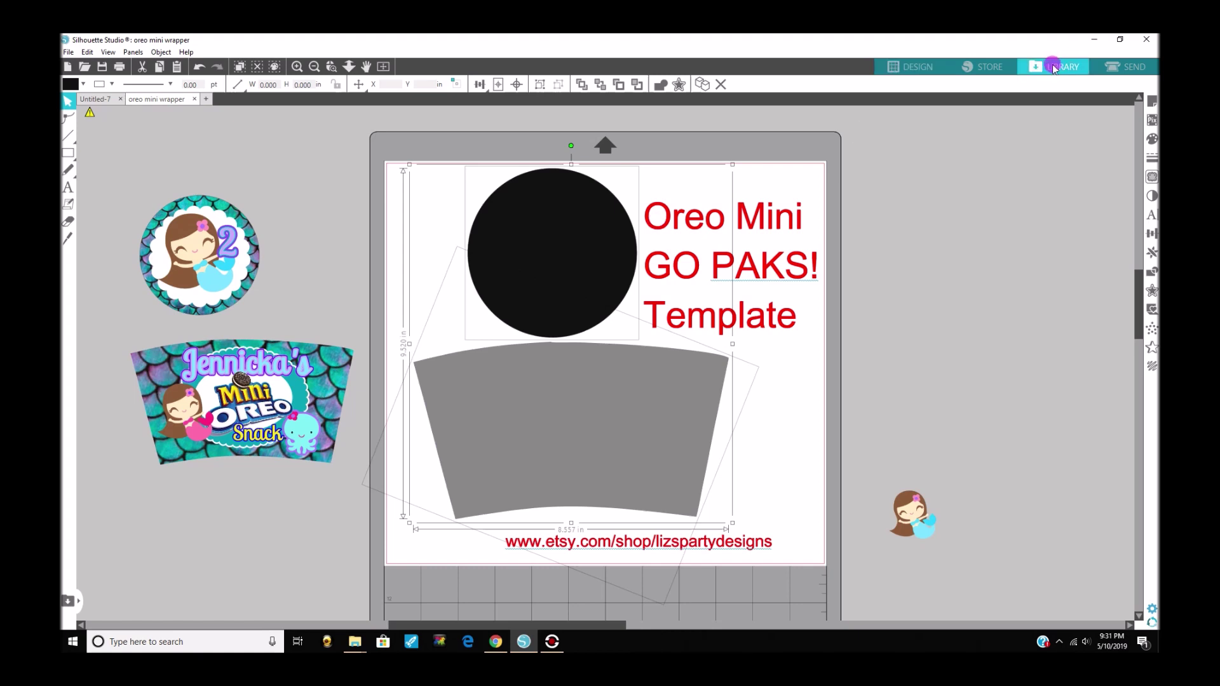
{"action": "left_click", "coordinate": [1053, 68]}
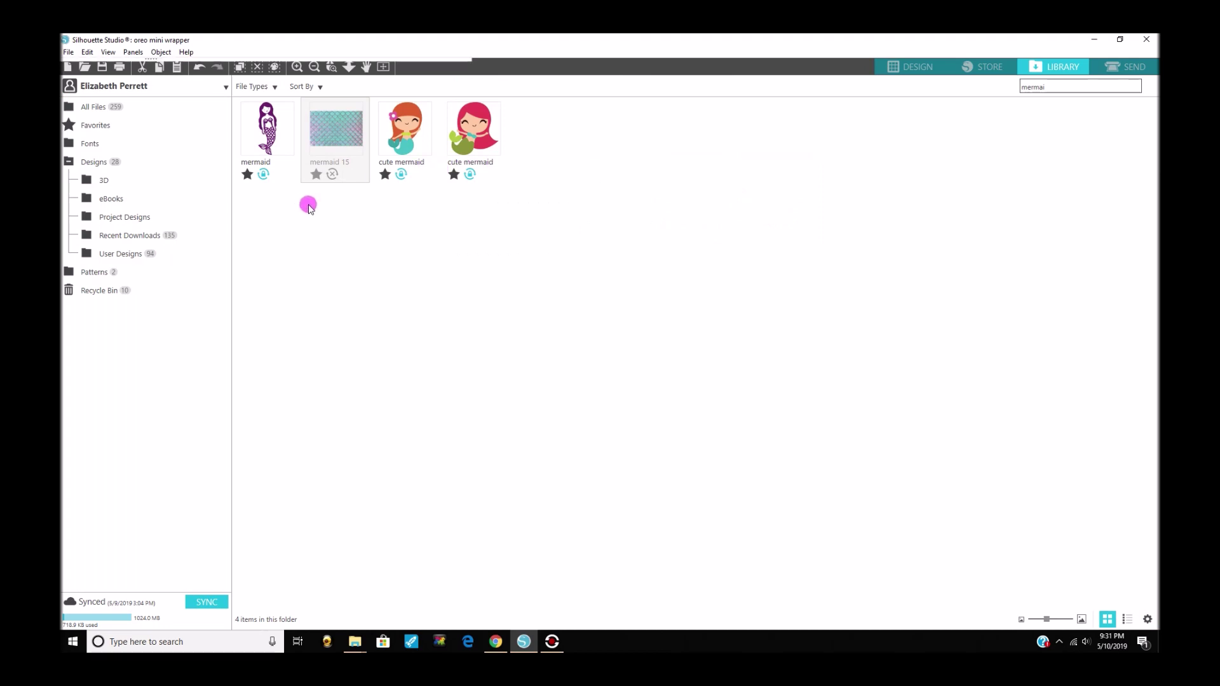
{"action": "double_click", "coordinate": [337, 134]}
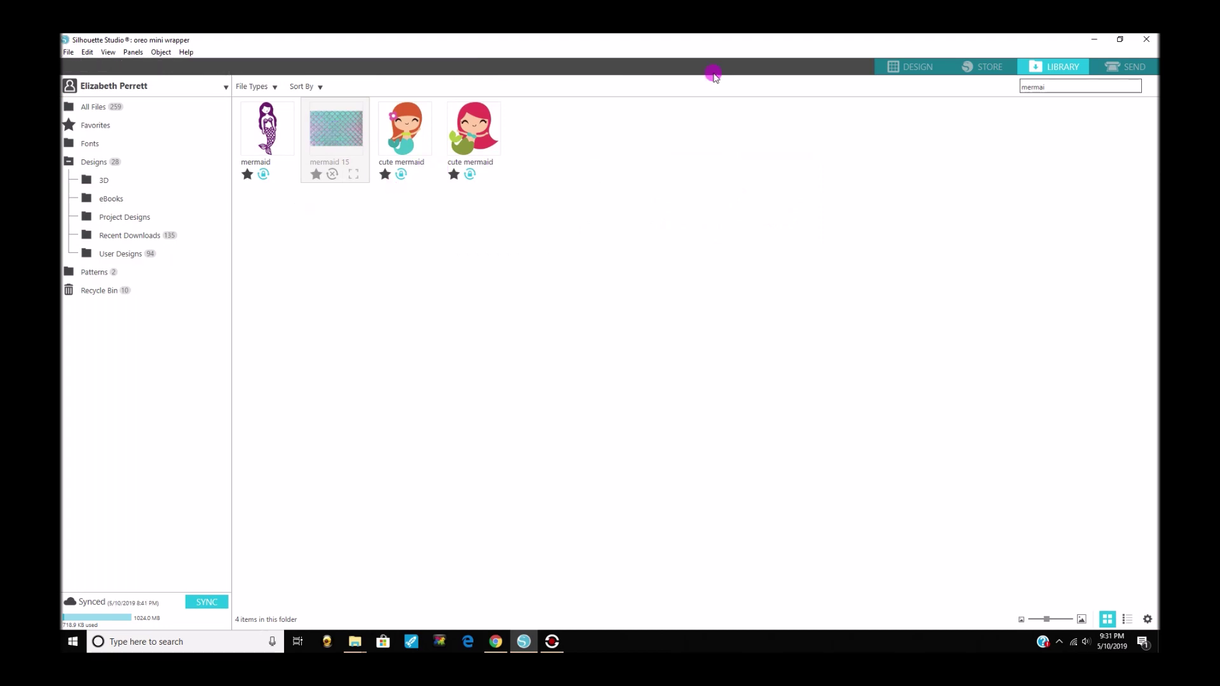
{"action": "left_click", "coordinate": [912, 70]}
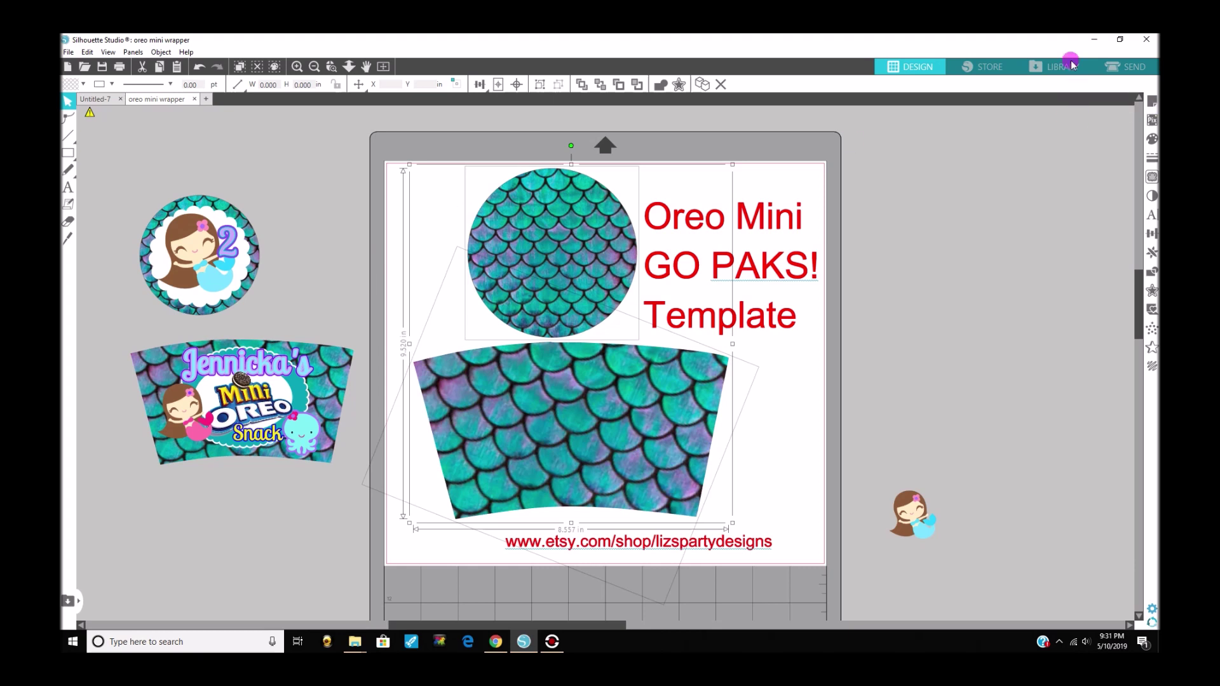
{"action": "left_click", "coordinate": [1048, 70]}
{"action": "left_click", "coordinate": [359, 249]}
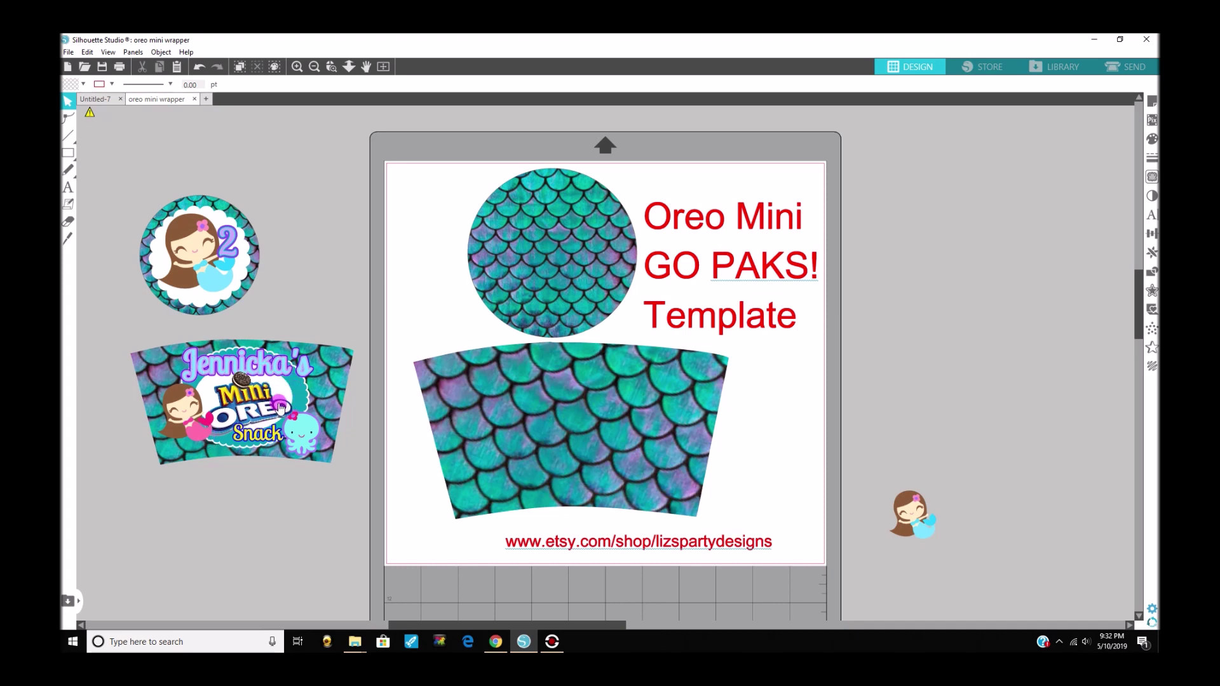
- Add the scalloped "Circle" design from the library to the template page
{"action": "mouse_move", "coordinate": [70, 156]}
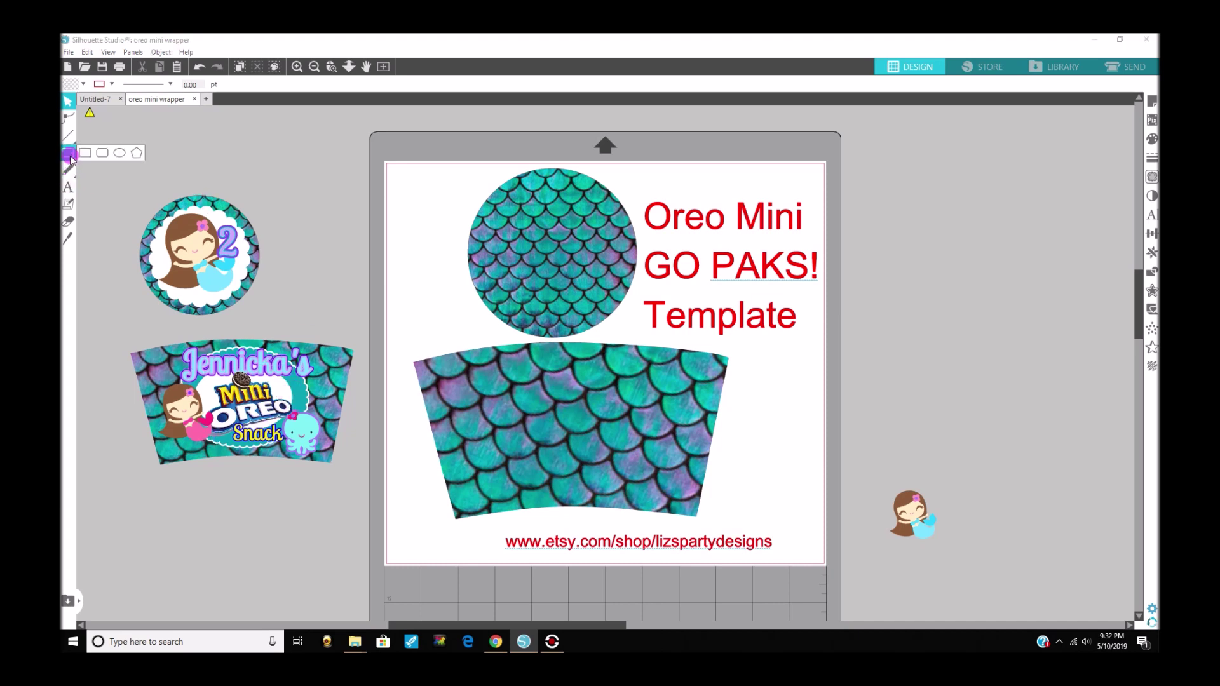
{"action": "left_click", "coordinate": [104, 152]}
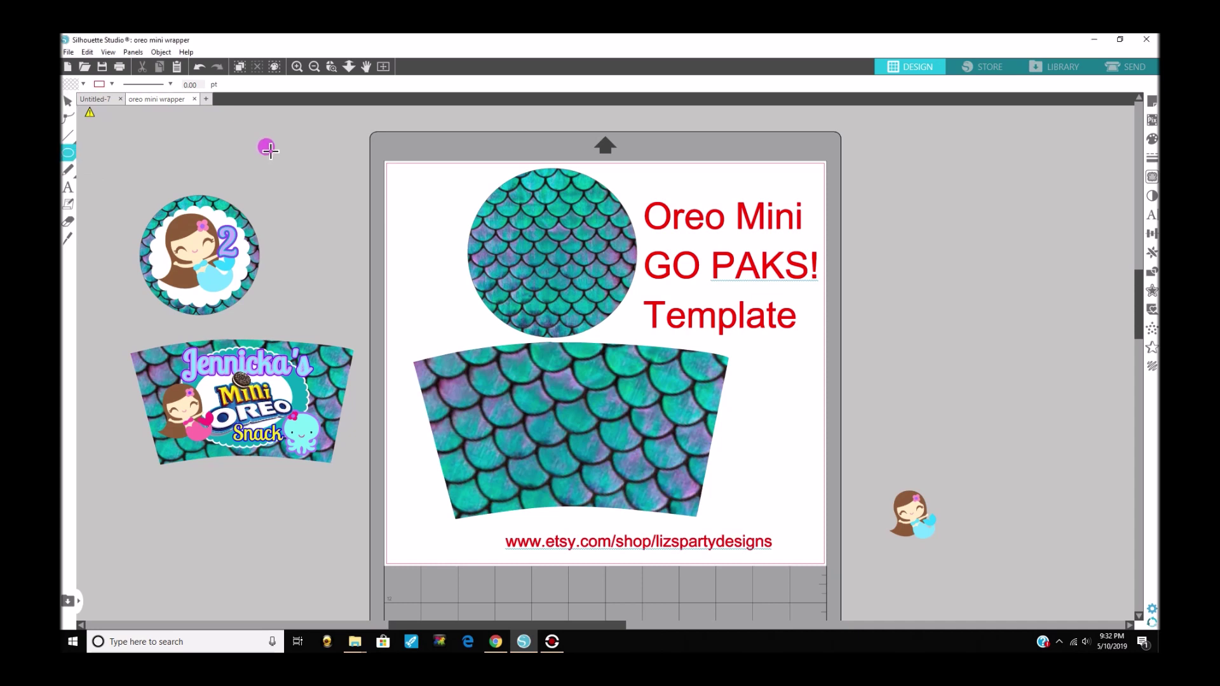
{"action": "mouse_move", "coordinate": [70, 156]}
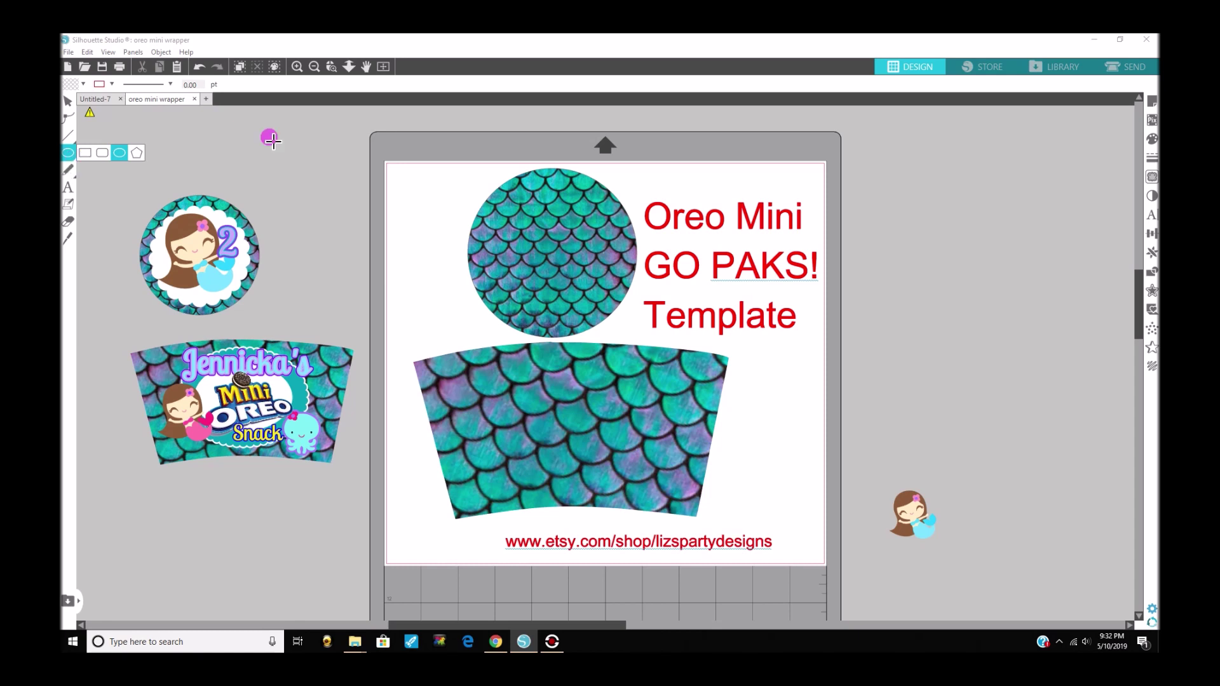
{"action": "left_click", "coordinate": [1041, 68]}
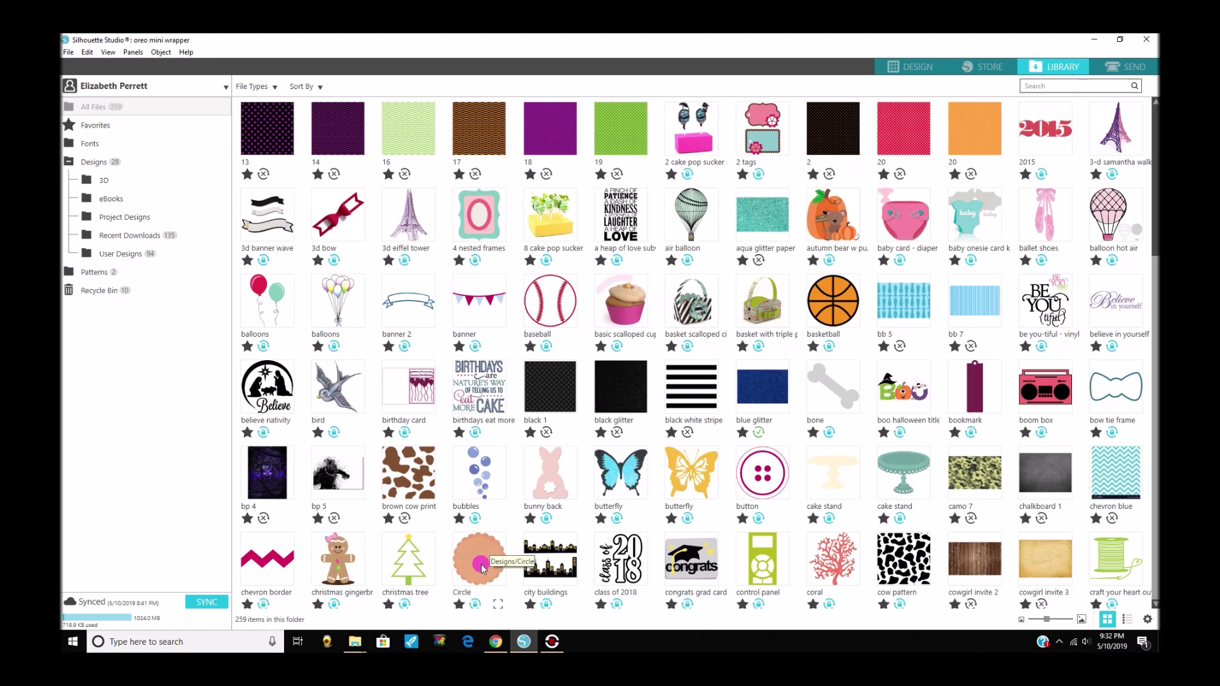
{"action": "left_click_drag", "start_coordinate": [481, 565], "coordinate": [926, 74]}
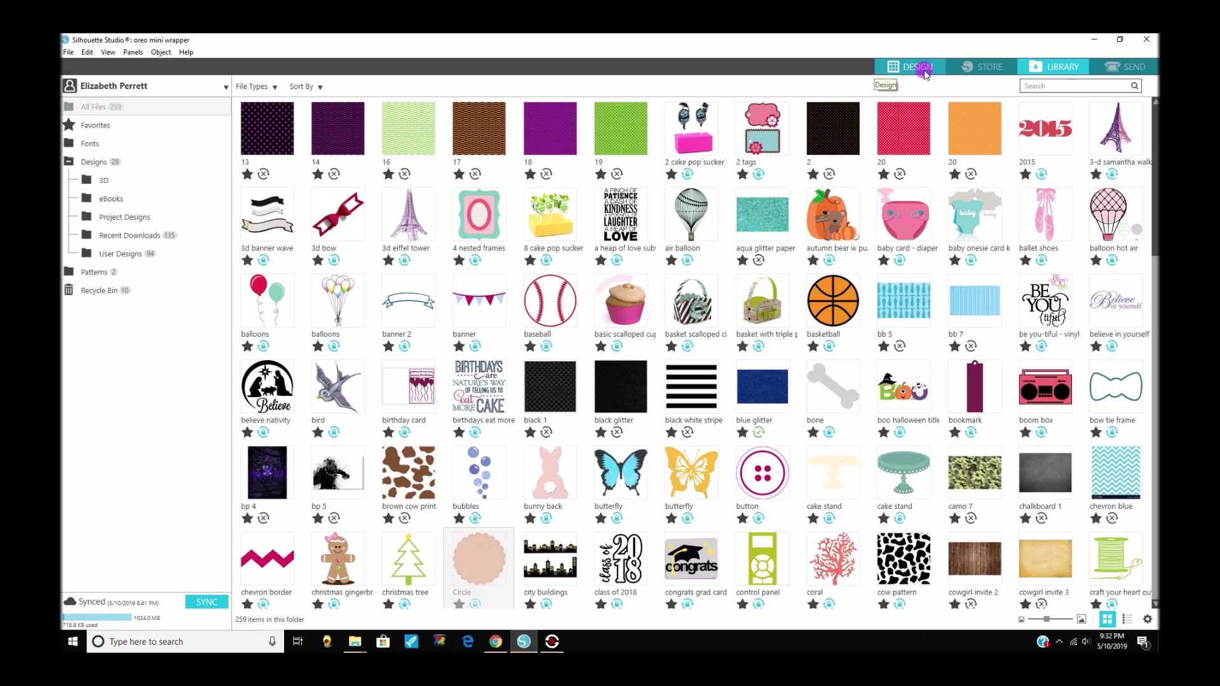
{"action": "left_click_drag", "start_coordinate": [925, 73], "coordinate": [485, 574]}
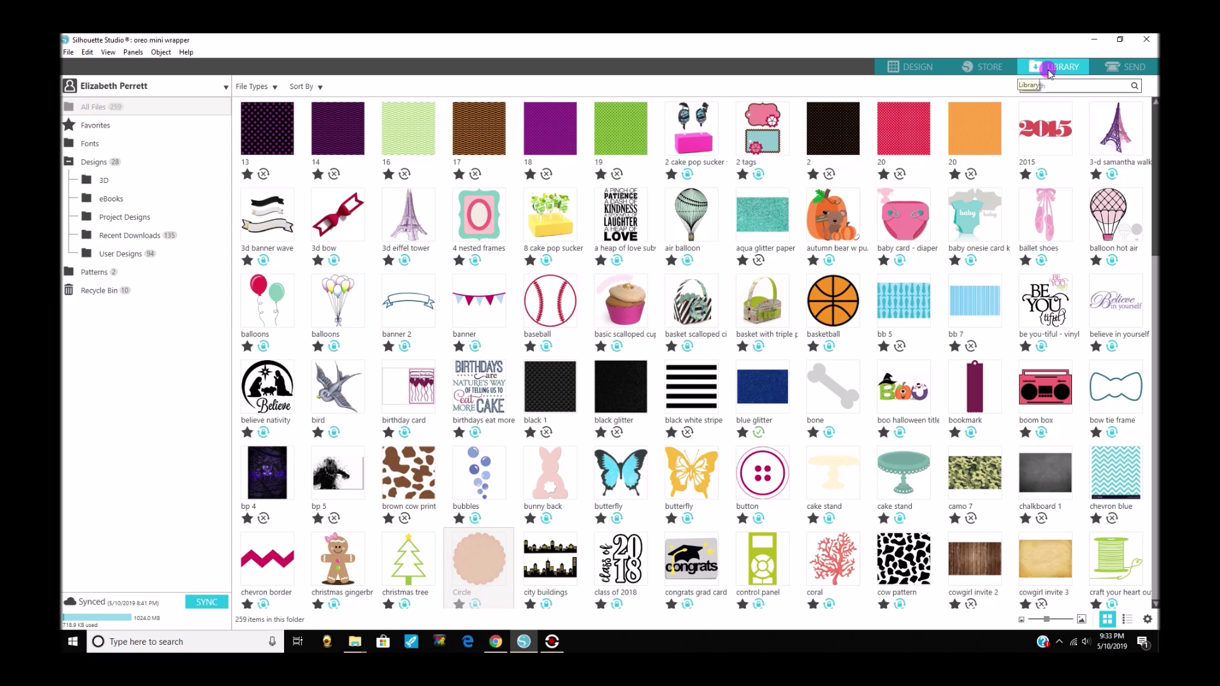
{"action": "left_click", "coordinate": [911, 67]}
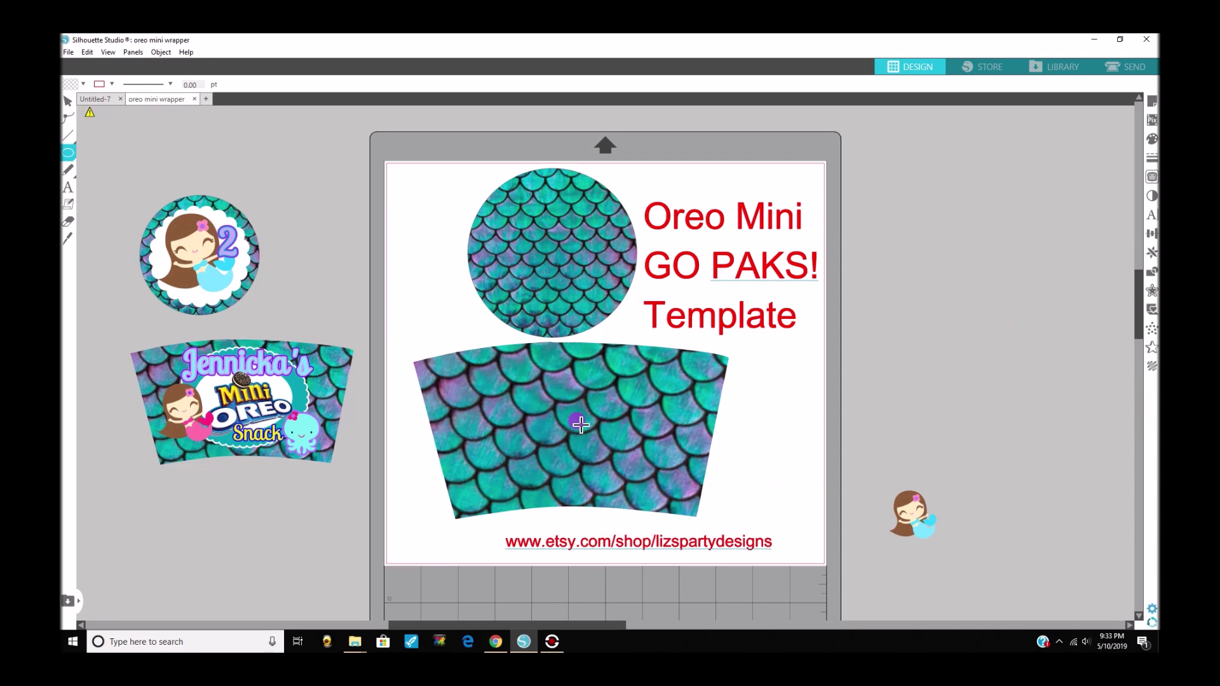
{"action": "left_click", "coordinate": [1058, 67]}
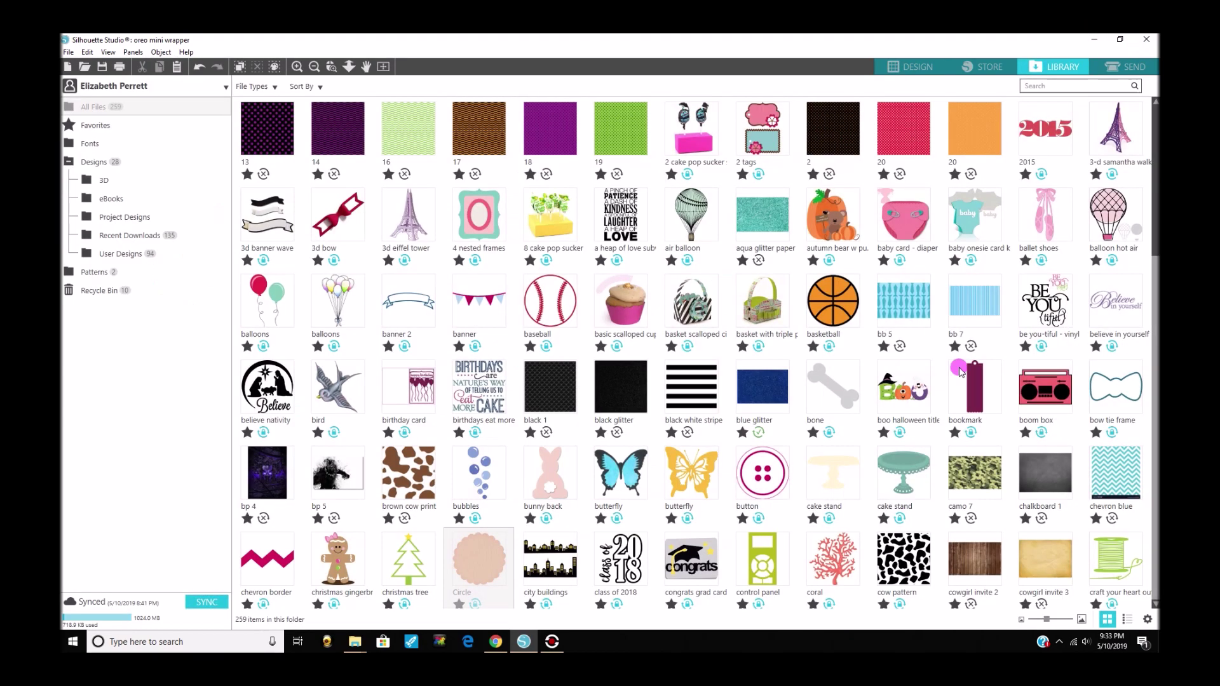
{"action": "left_click", "coordinate": [918, 68]}
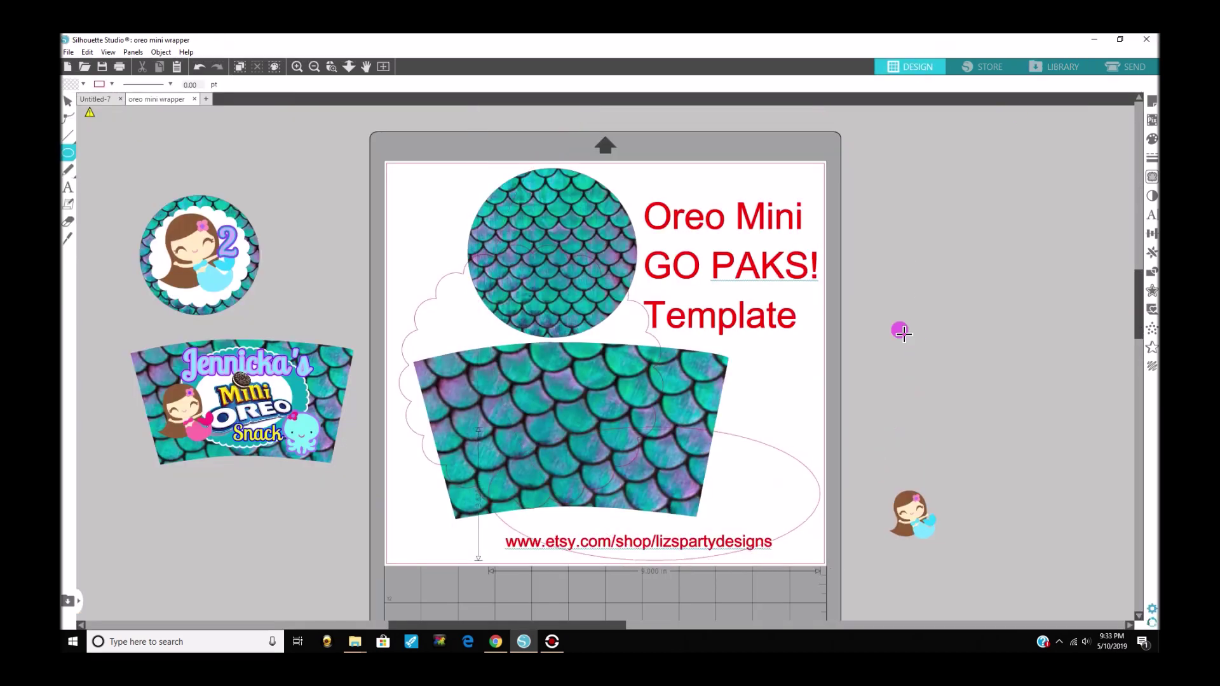
- Delete the stray ellipse drawn over the wrapper
{"action": "left_click_drag", "start_coordinate": [902, 332], "coordinate": [871, 373]}
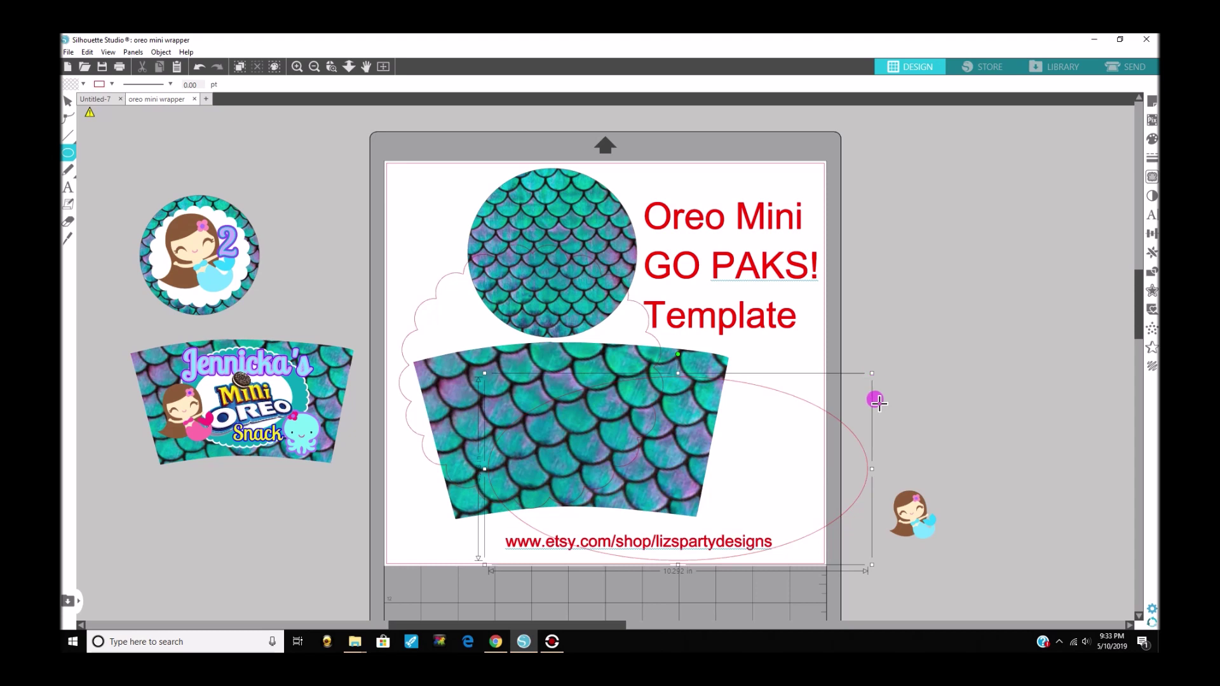
{"action": "left_click", "coordinate": [68, 100]}
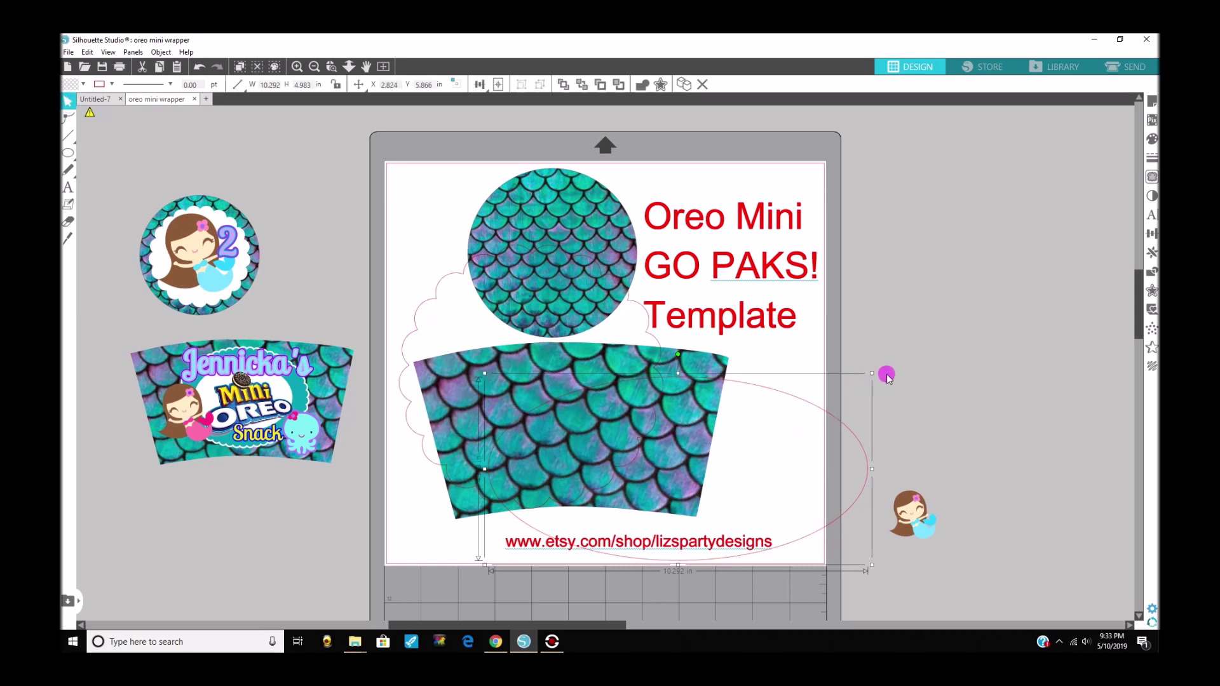
{"action": "key", "text": "Delete"}
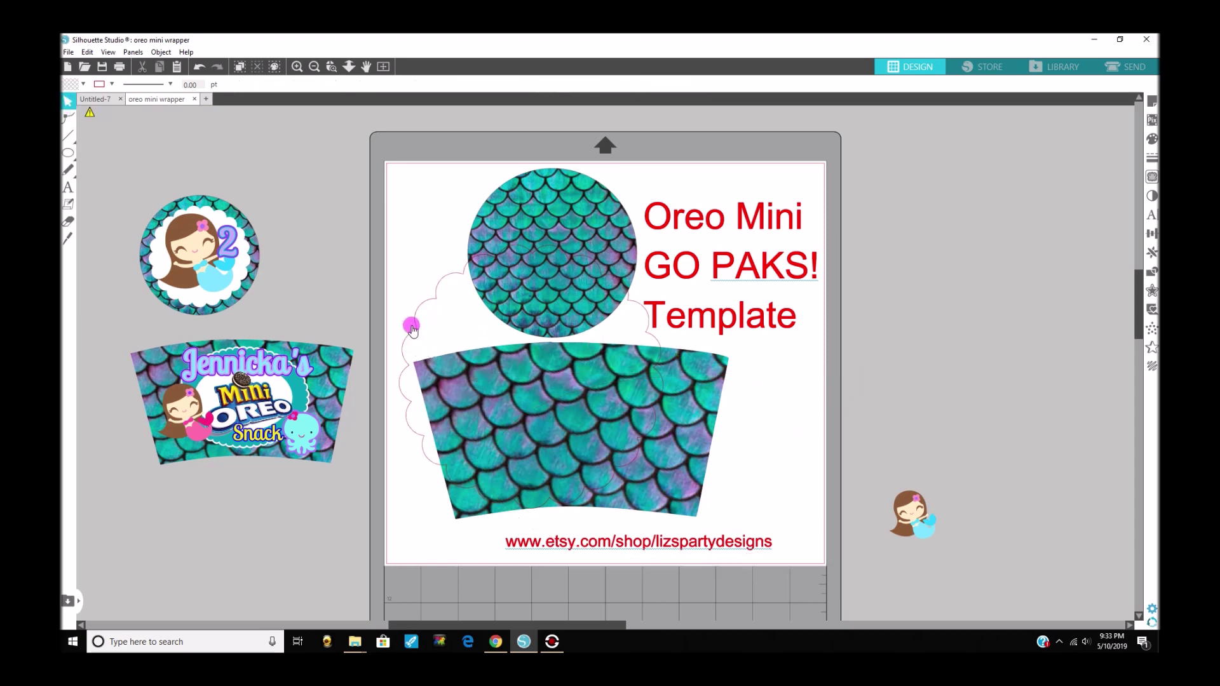
- Shrink the scalloped circle to about 2.95 in wide and place it on the empty area beside the page
{"action": "left_click_drag", "start_coordinate": [408, 308], "coordinate": [869, 250]}
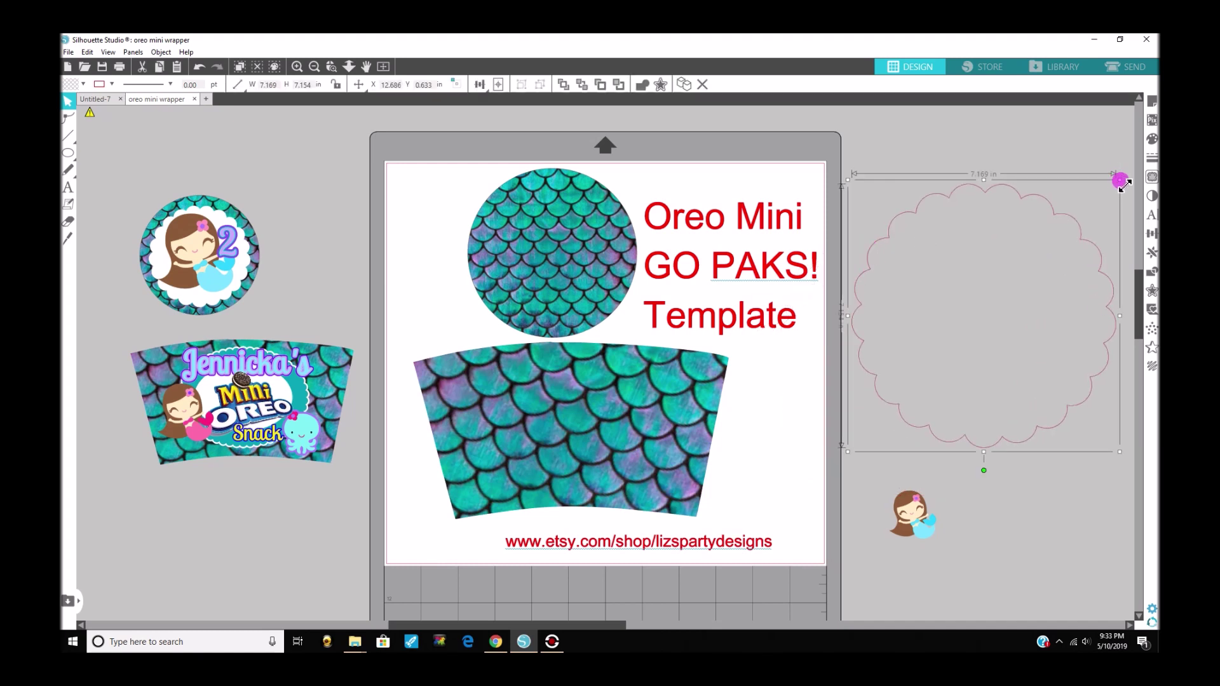
{"action": "left_click_drag", "start_coordinate": [1119, 181], "coordinate": [950, 357]}
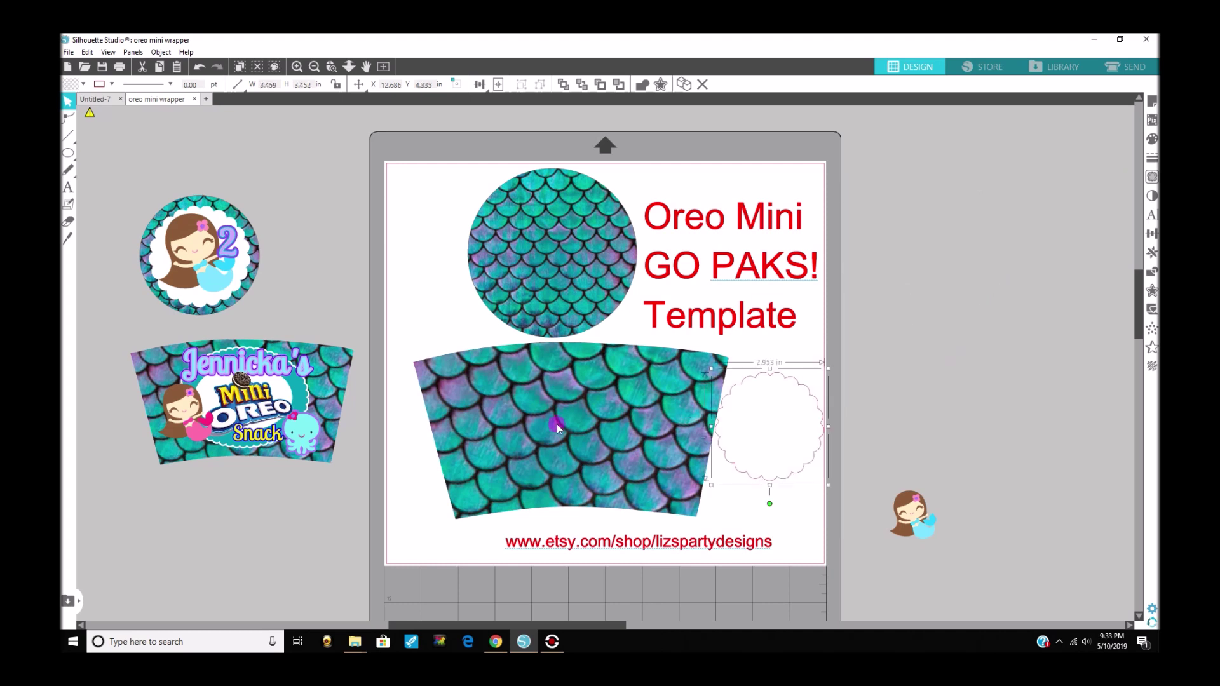
{"action": "left_click_drag", "start_coordinate": [557, 425], "coordinate": [931, 314]}
- Duplicate the scalloped circle and place the copy at the upper-left edge of the mermaid-scale circle
{"action": "right_click", "coordinate": [931, 314]}
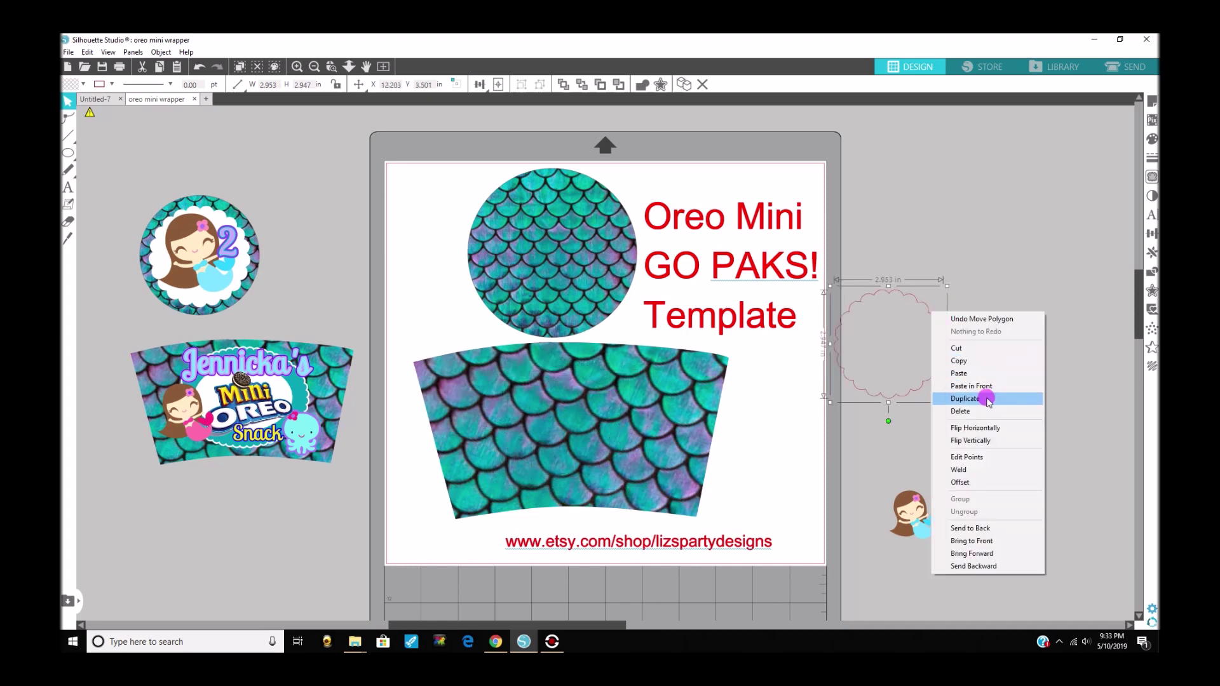
{"action": "left_click", "coordinate": [985, 395]}
{"action": "left_click_drag", "start_coordinate": [950, 327], "coordinate": [593, 221]}
{"action": "left_click_drag", "start_coordinate": [527, 199], "coordinate": [472, 149]}
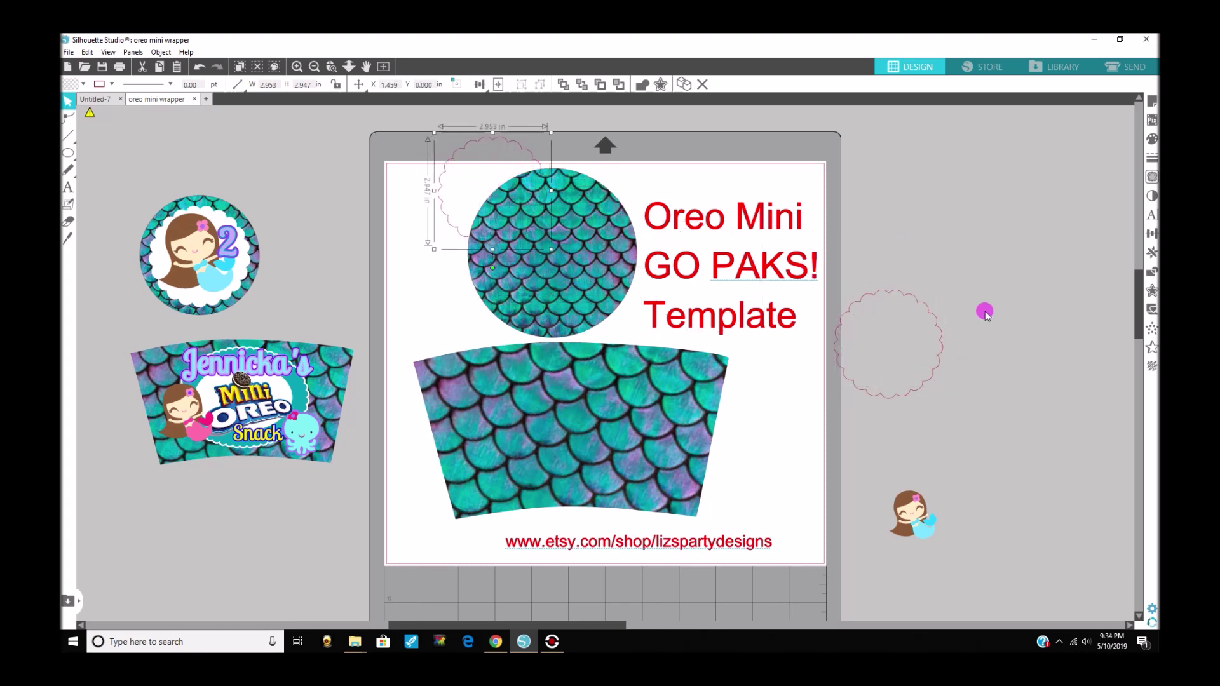
- Enlarge the original scalloped circle to about 3.65 in wide and keep it beside the page
{"action": "left_click", "coordinate": [927, 309]}
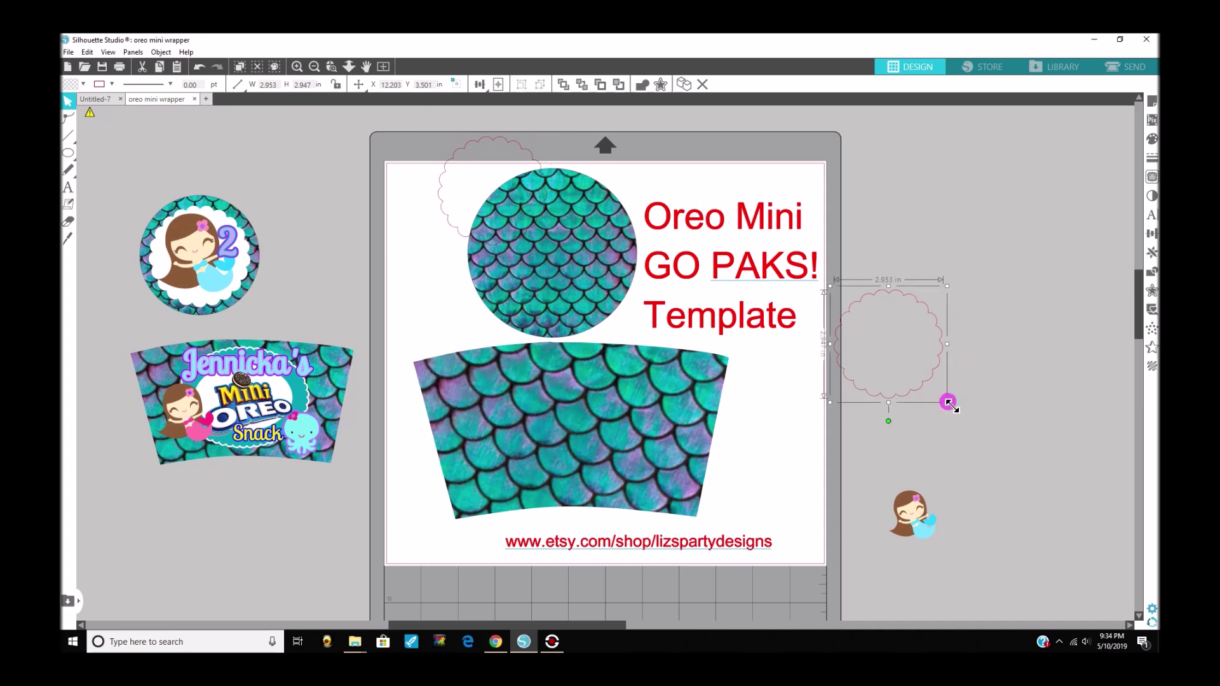
{"action": "left_click_drag", "start_coordinate": [946, 402], "coordinate": [972, 431]}
{"action": "left_click_drag", "start_coordinate": [842, 362], "coordinate": [966, 333]}
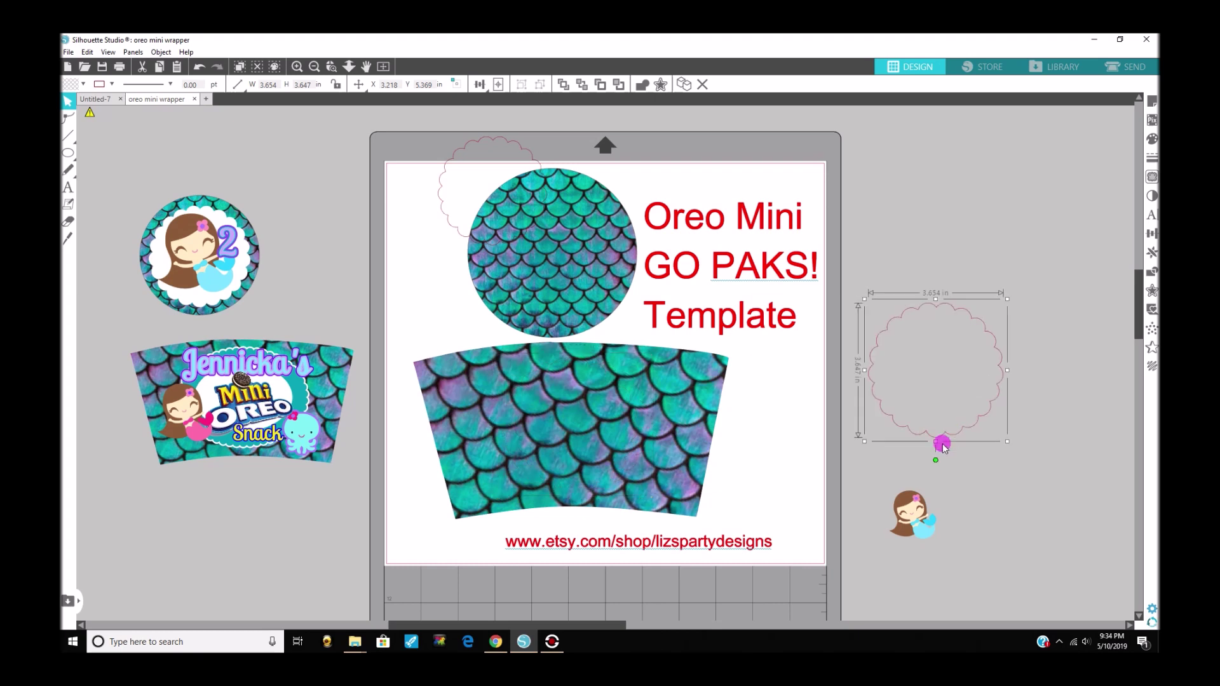
{"action": "left_click_drag", "start_coordinate": [939, 446], "coordinate": [939, 413]}
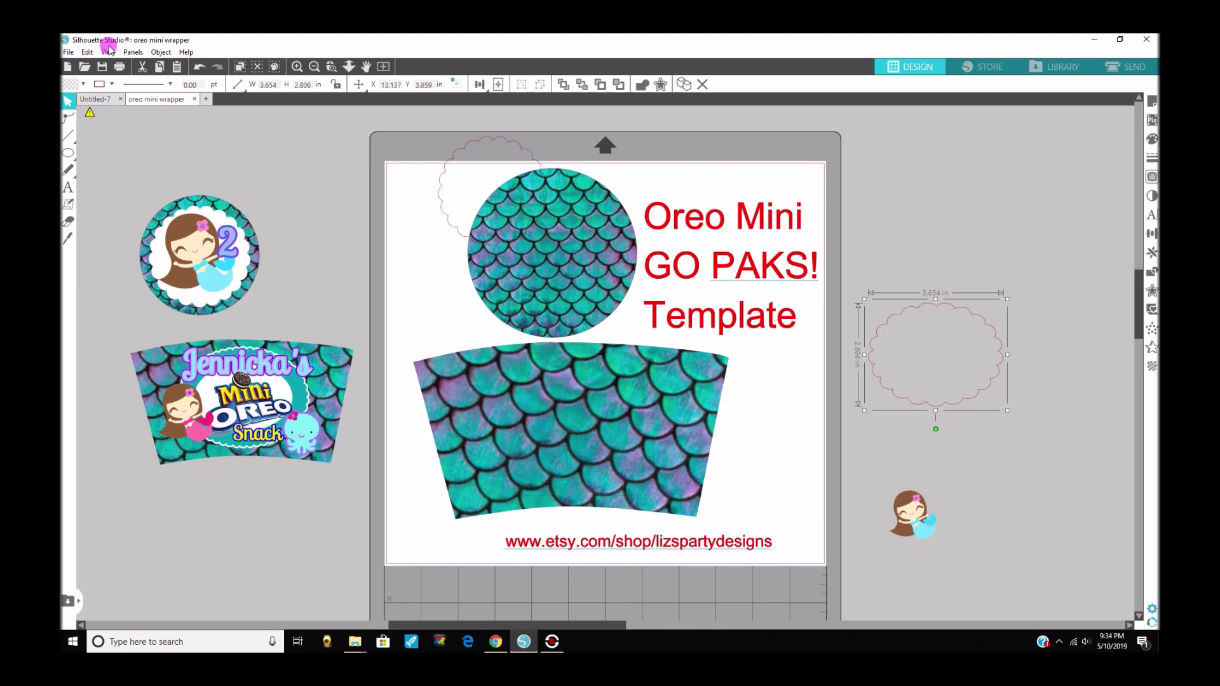
{"action": "mouse_move", "coordinate": [69, 159]}
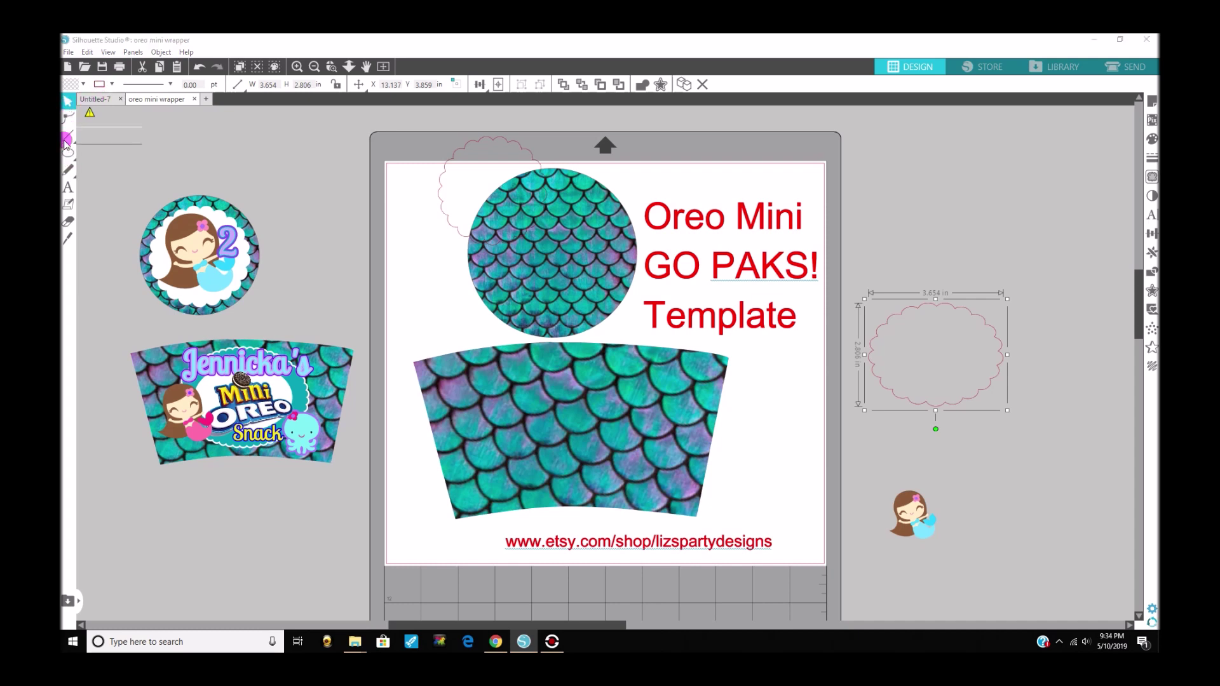
{"action": "left_click", "coordinate": [202, 68]}
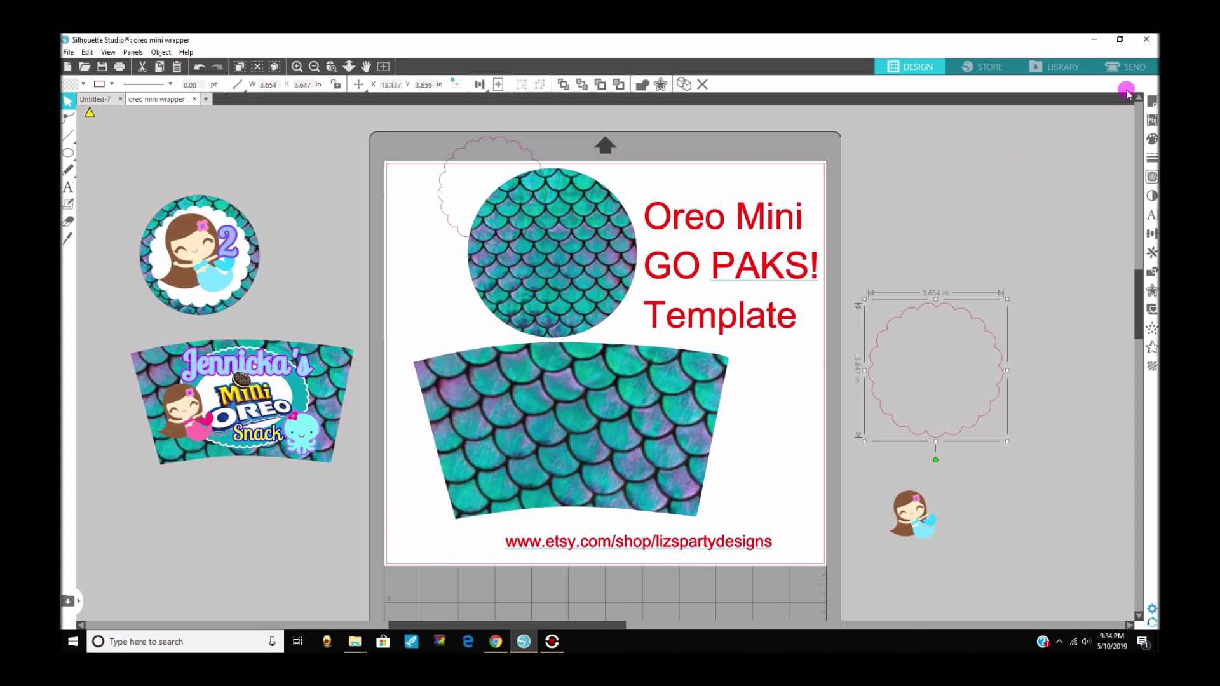
- Fill the larger scalloped circle with teal sampled from the finished wrapper's label and give its outline the same teal
{"action": "left_click", "coordinate": [1150, 139]}
{"action": "left_click", "coordinate": [1089, 160]}
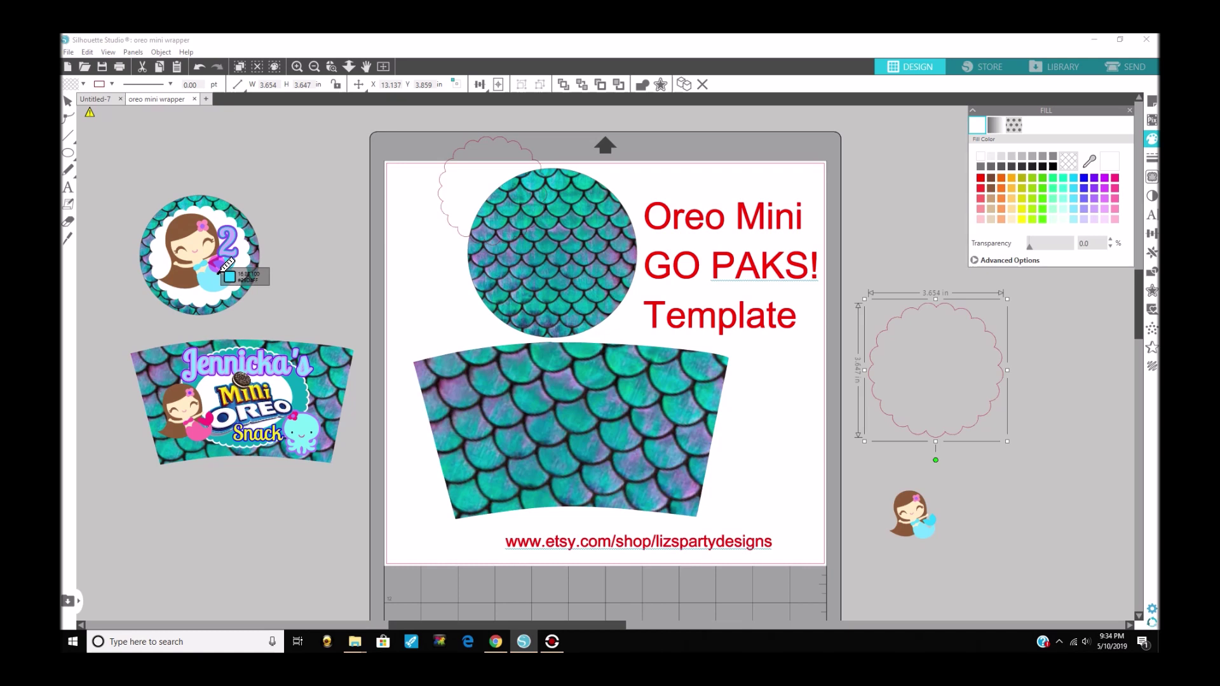
{"action": "left_click", "coordinate": [994, 220]}
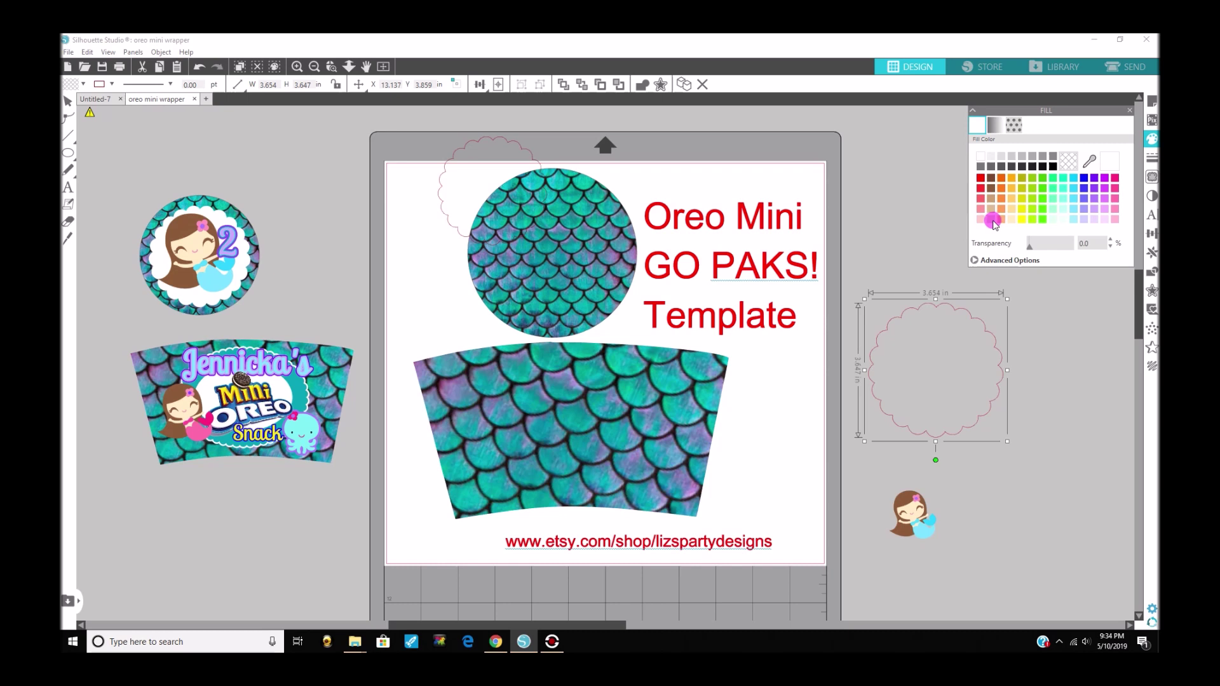
{"action": "left_click", "coordinate": [303, 392]}
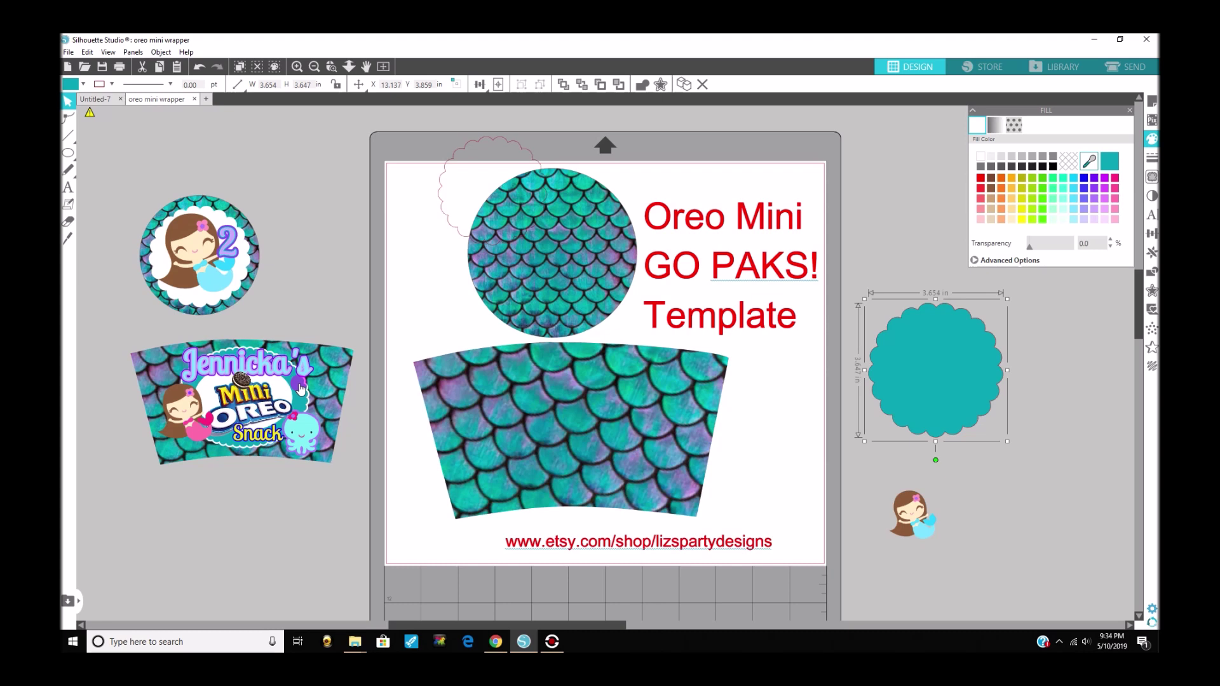
{"action": "left_click", "coordinate": [1151, 159]}
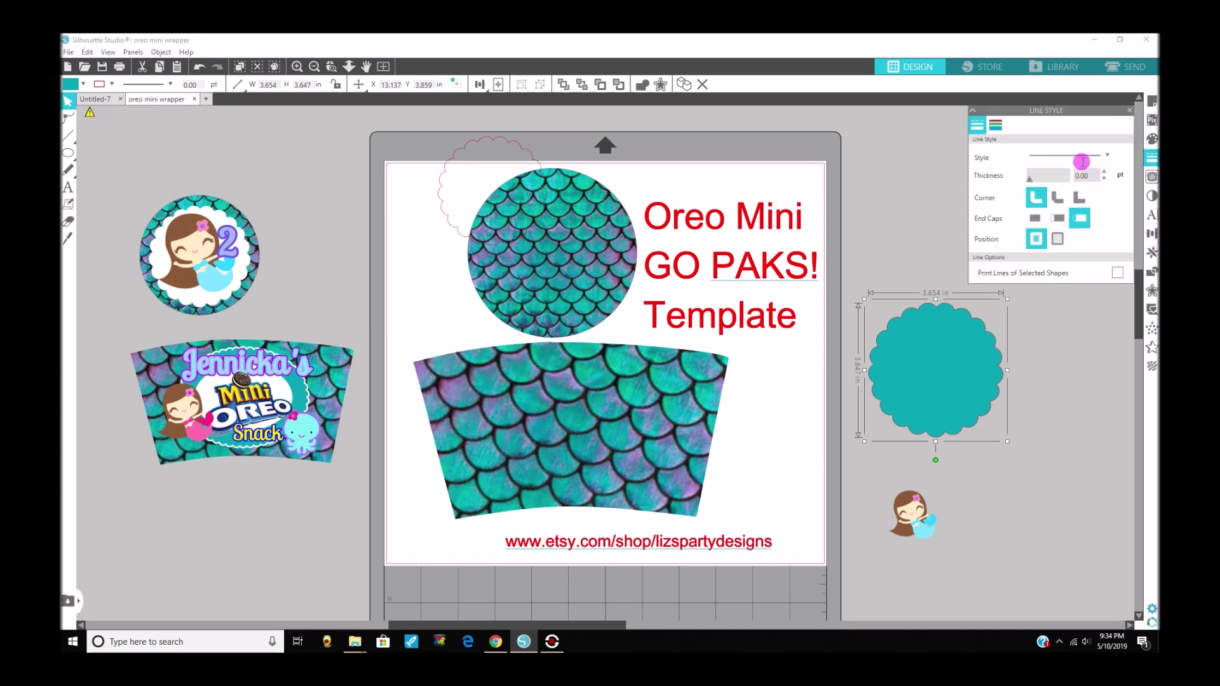
{"action": "left_click", "coordinate": [996, 125]}
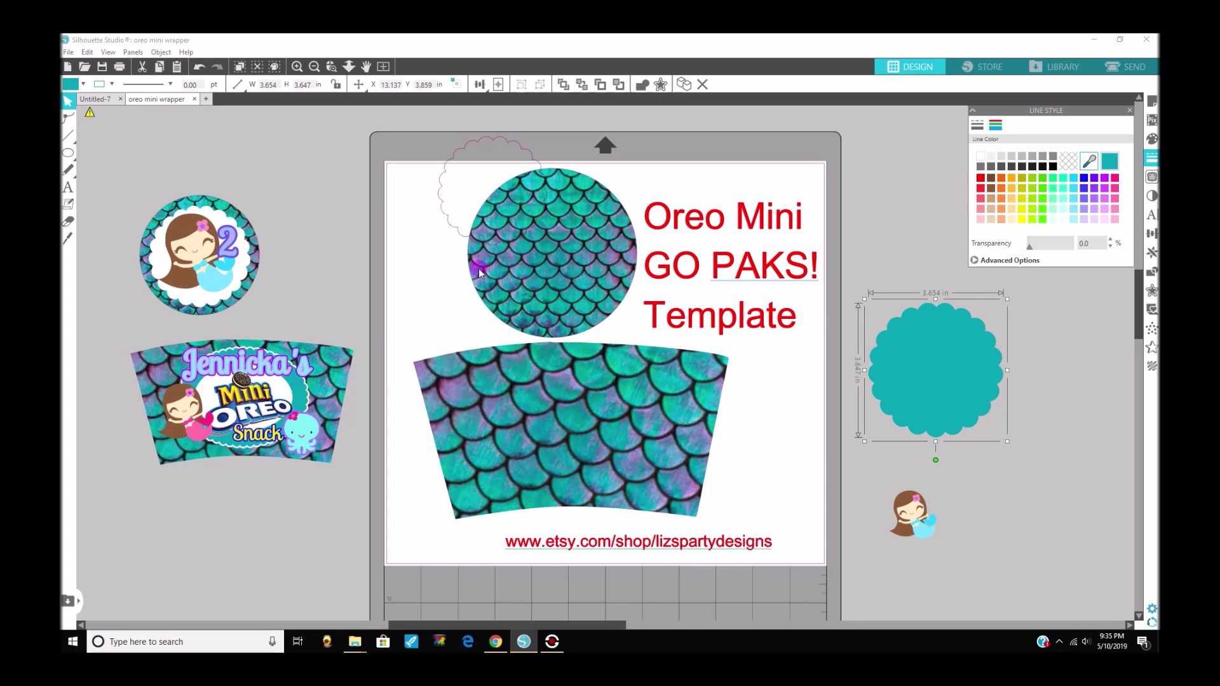
- Create an outward offset of 0.050 in around the teal scalloped circle
{"action": "left_click", "coordinate": [902, 379]}
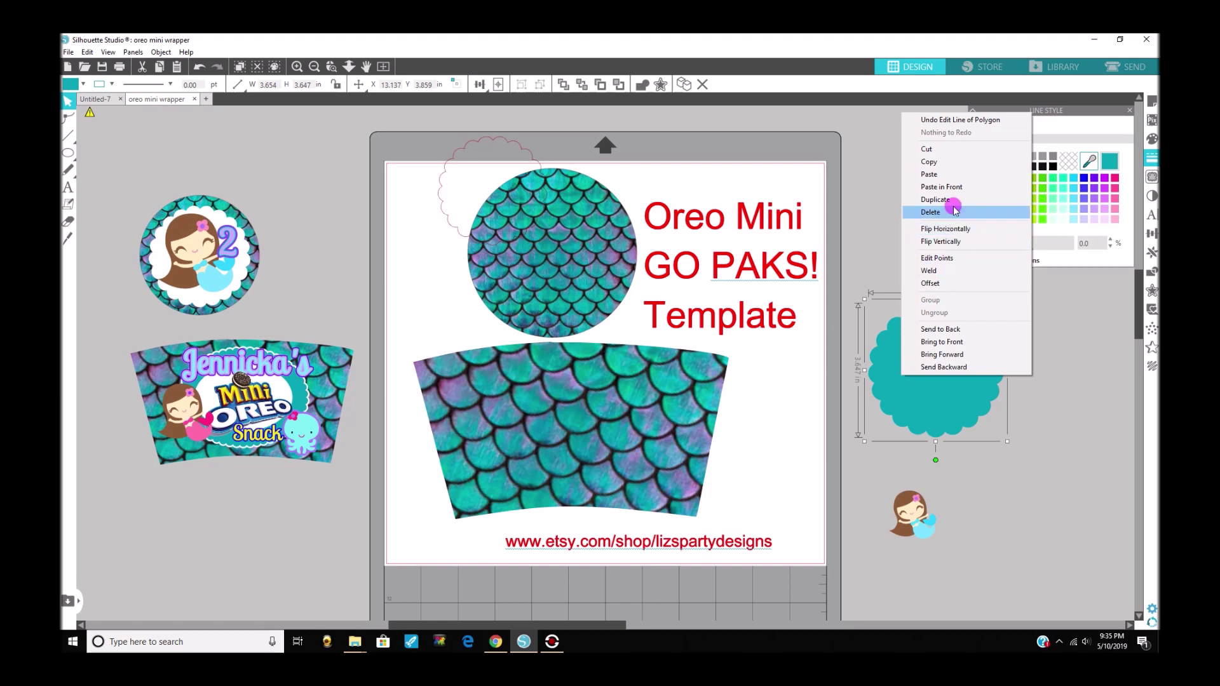
{"action": "left_click", "coordinate": [863, 237]}
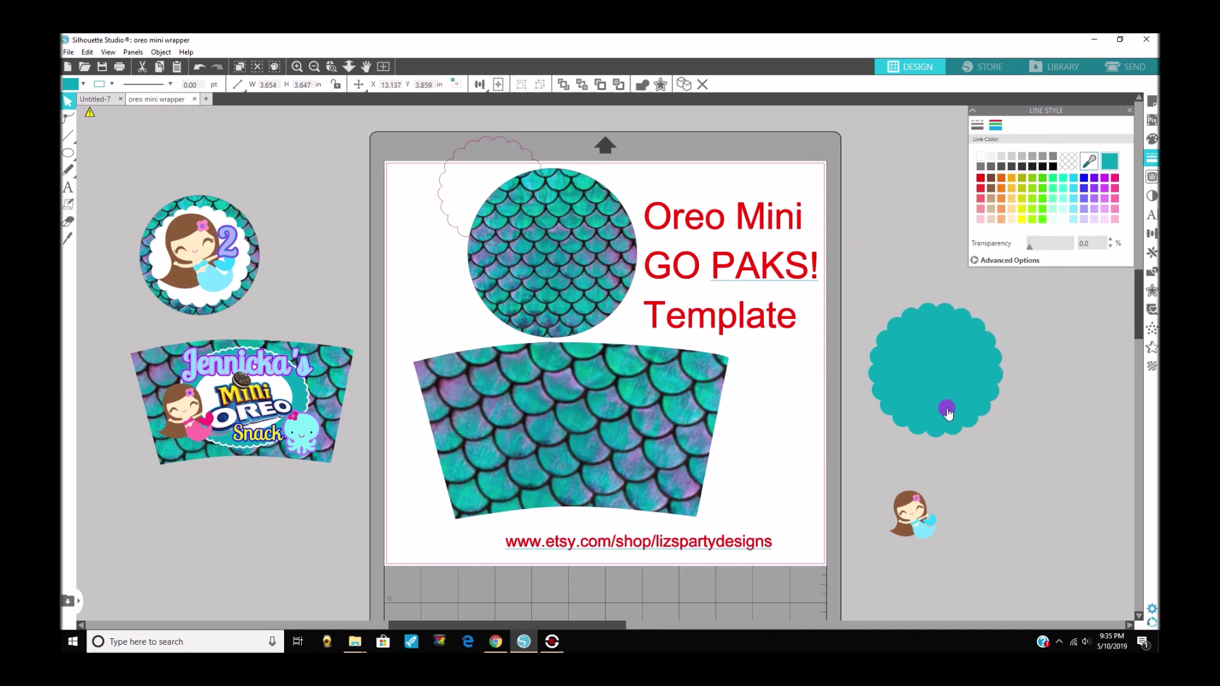
{"action": "left_click", "coordinate": [662, 86]}
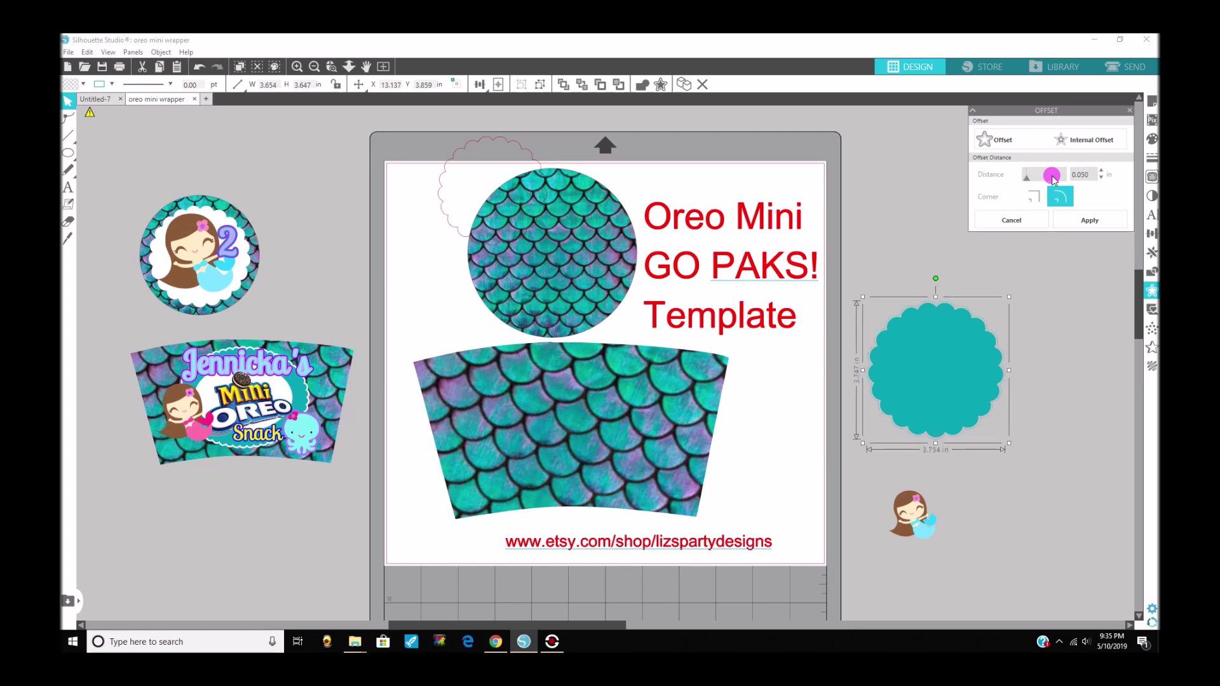
- Give the offset shape around the teal scalloped circle a white outline and a white fill
{"action": "left_click", "coordinate": [1152, 159]}
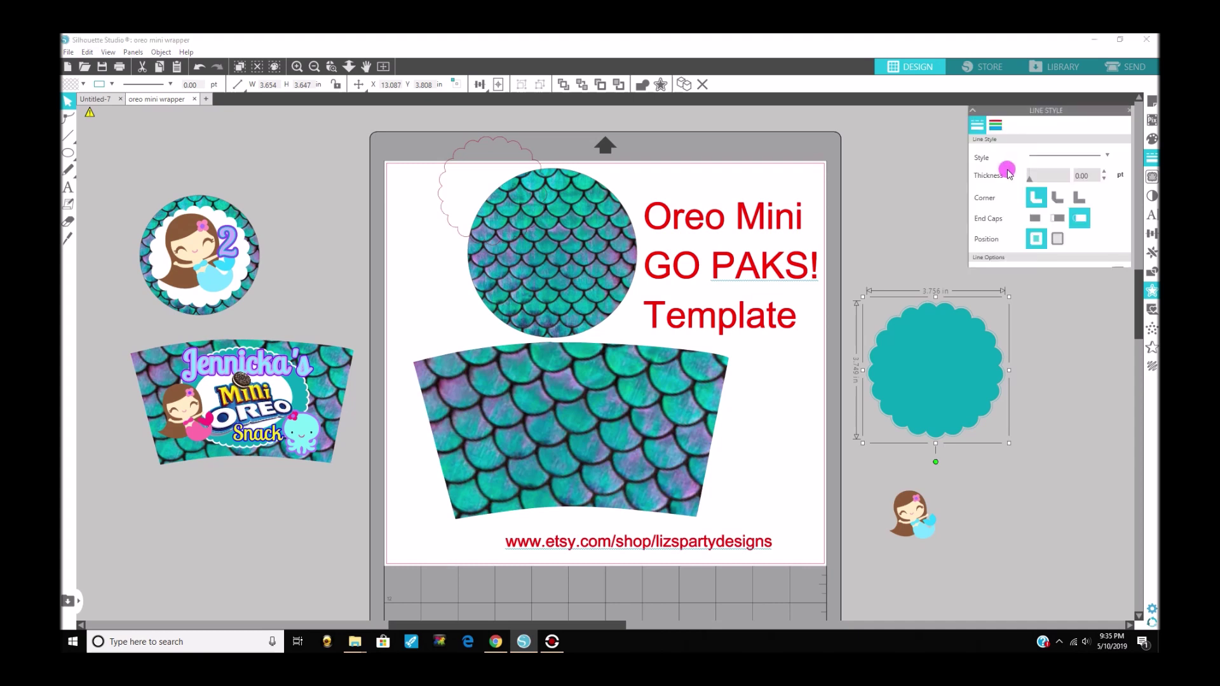
{"action": "left_click", "coordinate": [996, 124]}
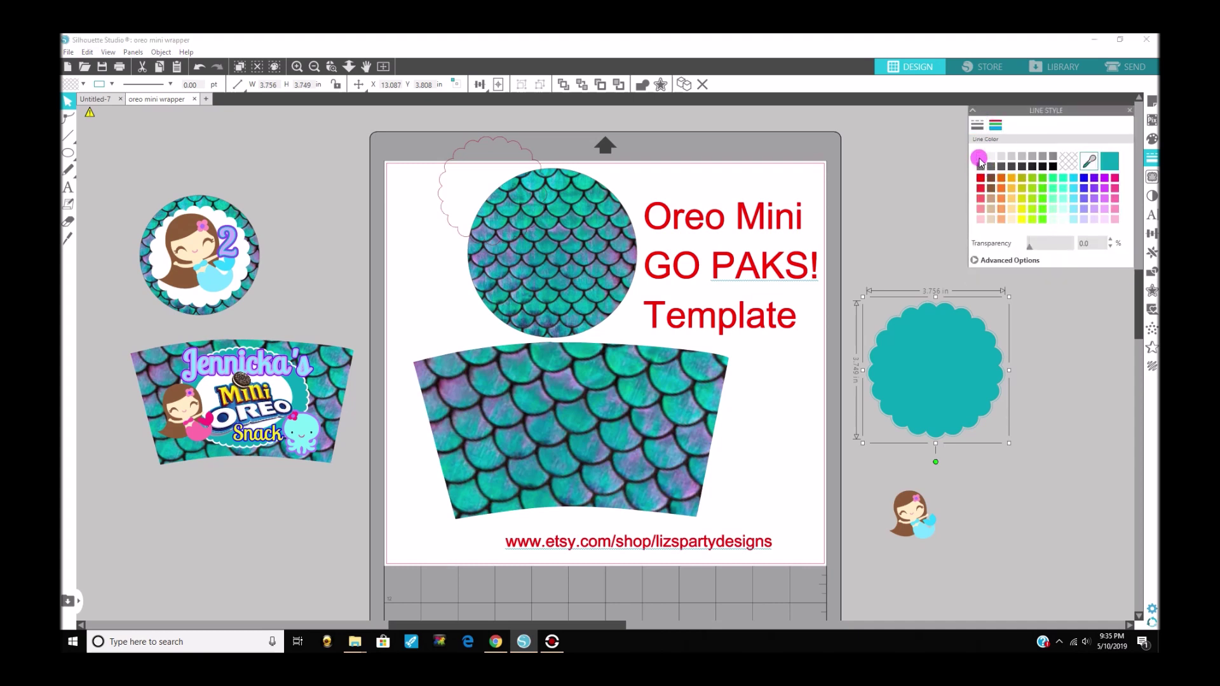
{"action": "left_click", "coordinate": [1152, 138]}
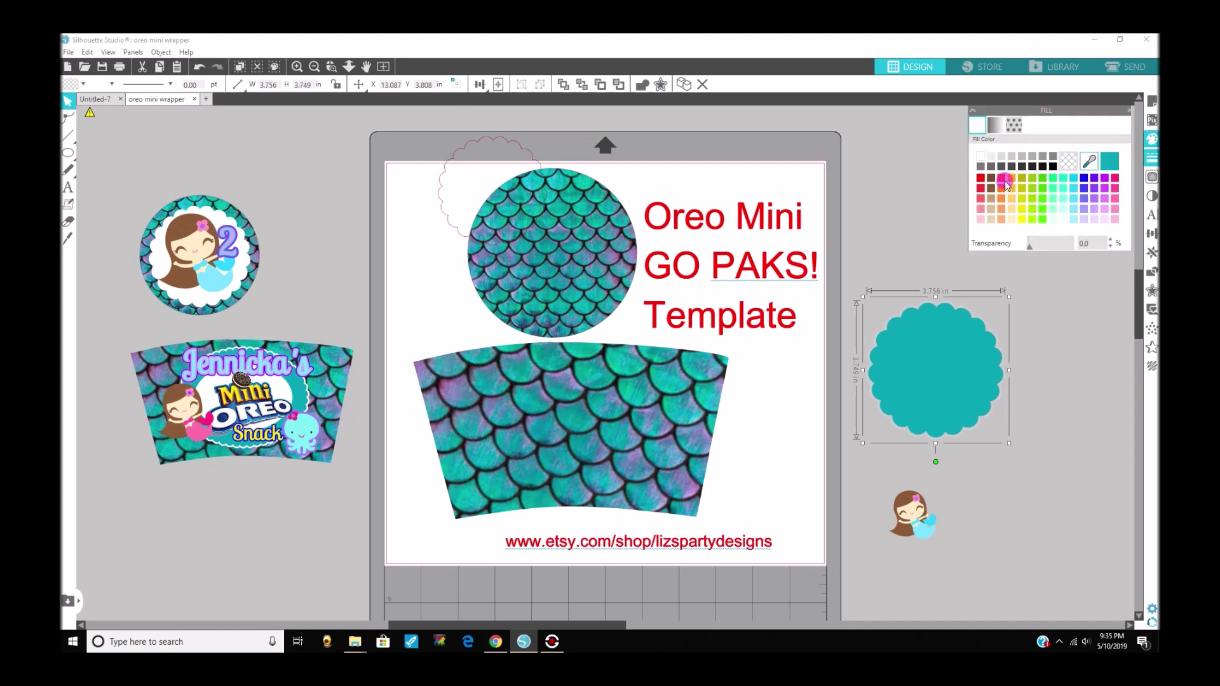
{"action": "left_click", "coordinate": [858, 268]}
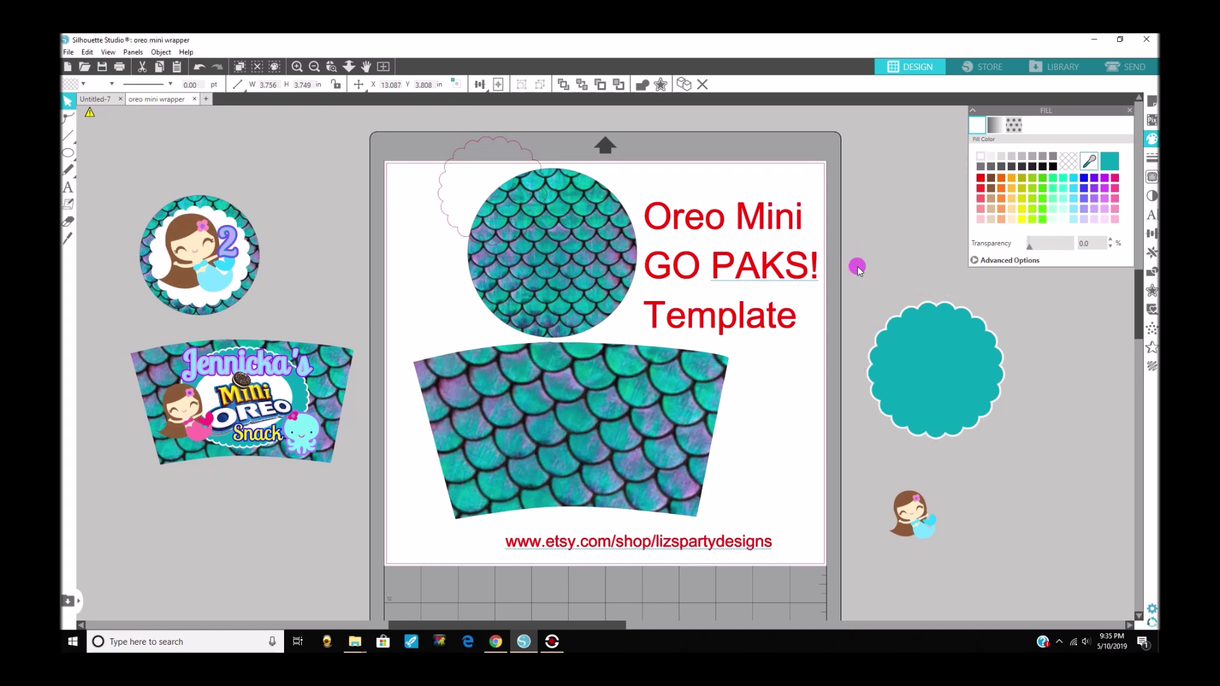
- Select the teal scalloped circle with its white border and group them
{"action": "left_click_drag", "start_coordinate": [876, 267], "coordinate": [1065, 462]}
{"action": "left_click", "coordinate": [985, 419]}
{"action": "right_click", "coordinate": [979, 418]}
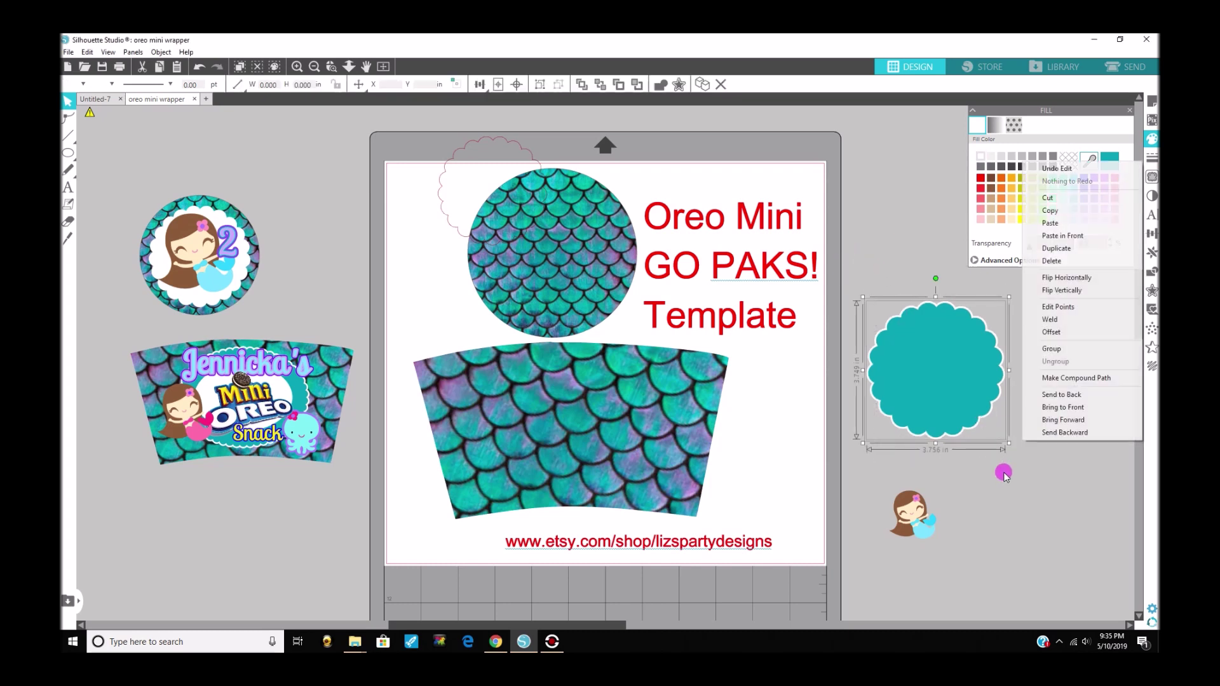
{"action": "left_click", "coordinate": [1056, 351]}
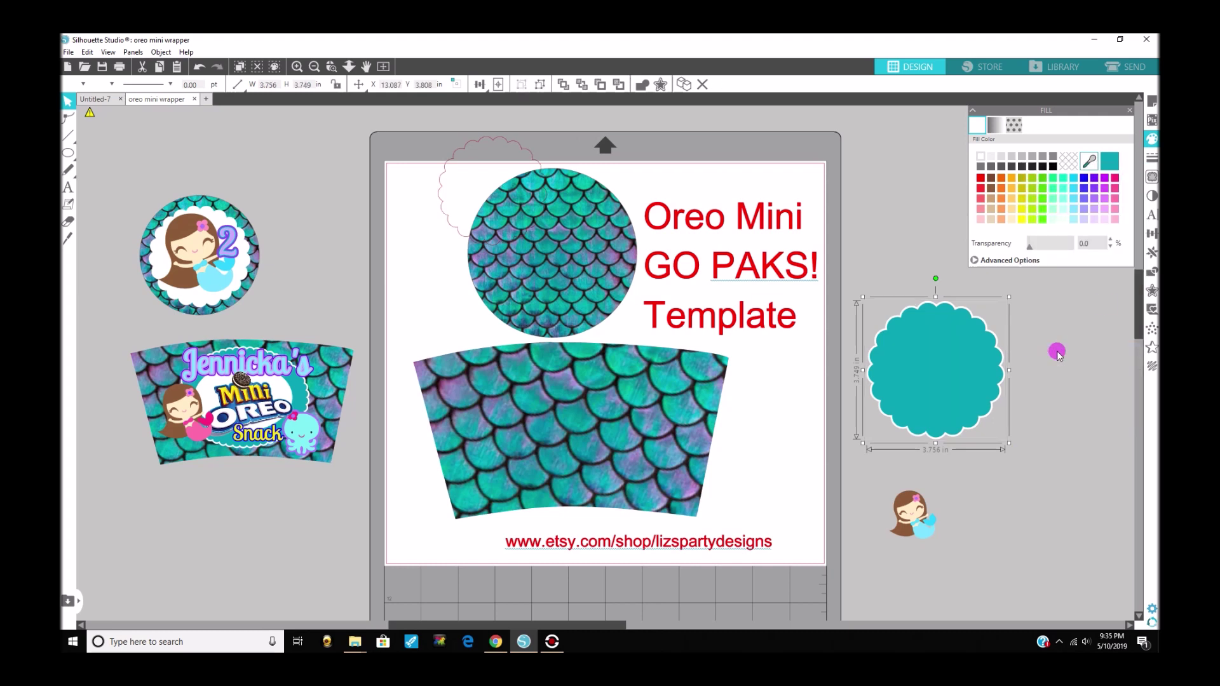
- Place the scalloped label on the wrapper, stretch it to an oval about 4.73 by 3.62 in, and center it
{"action": "mouse_move", "coordinate": [940, 445]}
{"action": "left_mouse_down"}
{"action": "mouse_move", "coordinate": [943, 399]}
{"action": "mouse_move", "coordinate": [941, 412]}
{"action": "mouse_move", "coordinate": [601, 446]}
{"action": "left_mouse_up"}
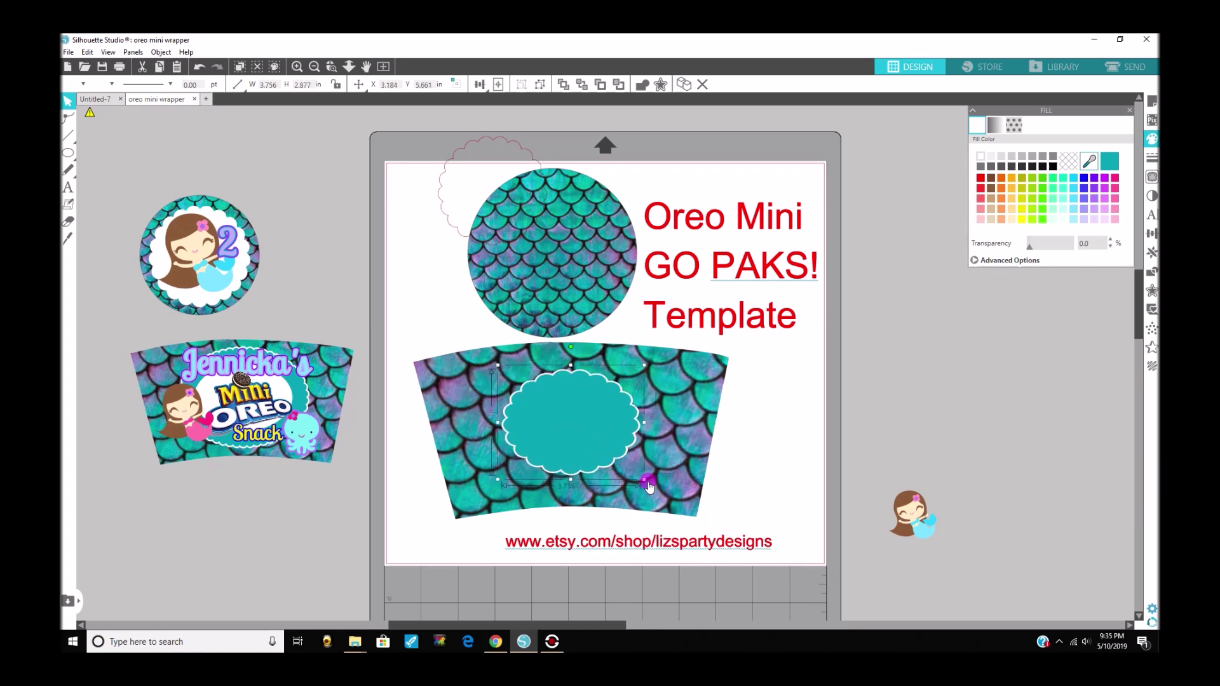
{"action": "left_click_drag", "start_coordinate": [646, 481], "coordinate": [673, 497]}
{"action": "left_click_drag", "start_coordinate": [585, 436], "coordinate": [583, 438]}
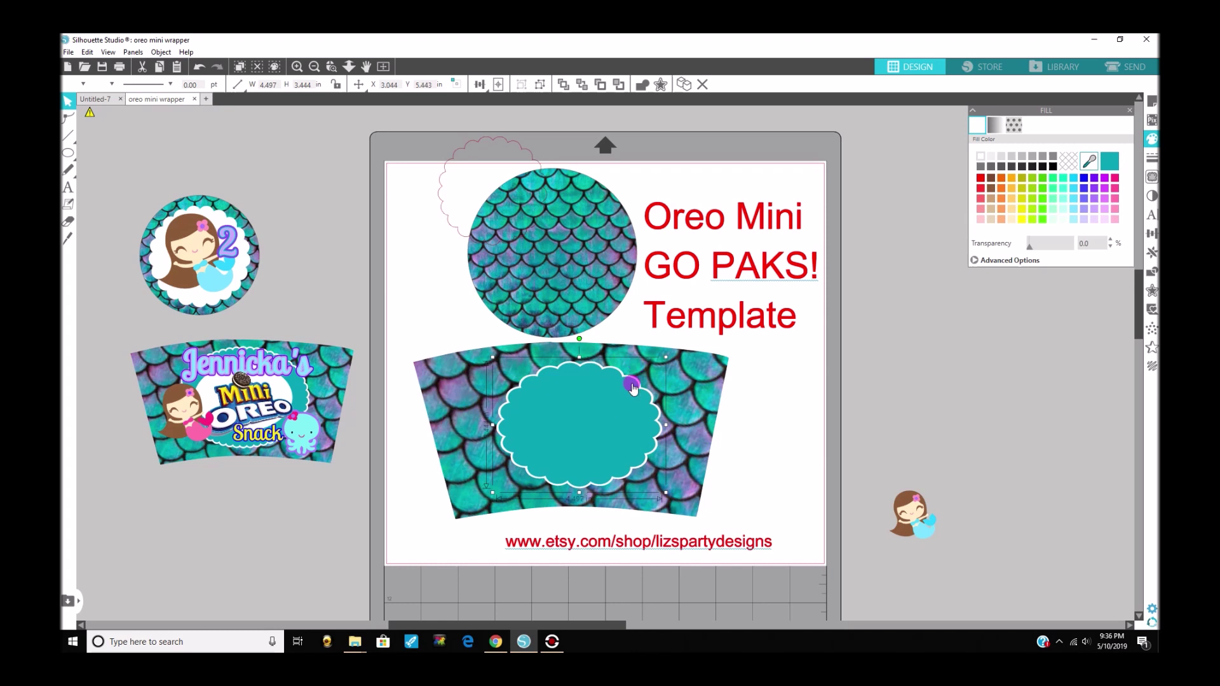
{"action": "left_click_drag", "start_coordinate": [666, 358], "coordinate": [673, 349]}
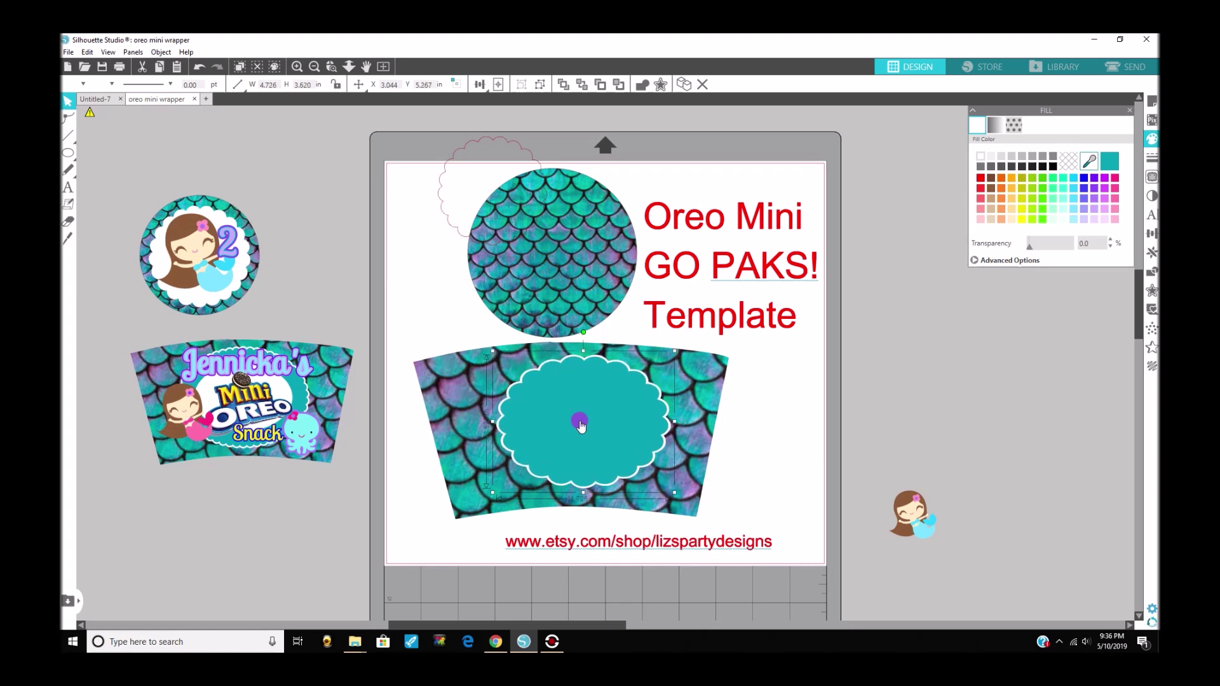
{"action": "left_click_drag", "start_coordinate": [577, 417], "coordinate": [574, 422]}
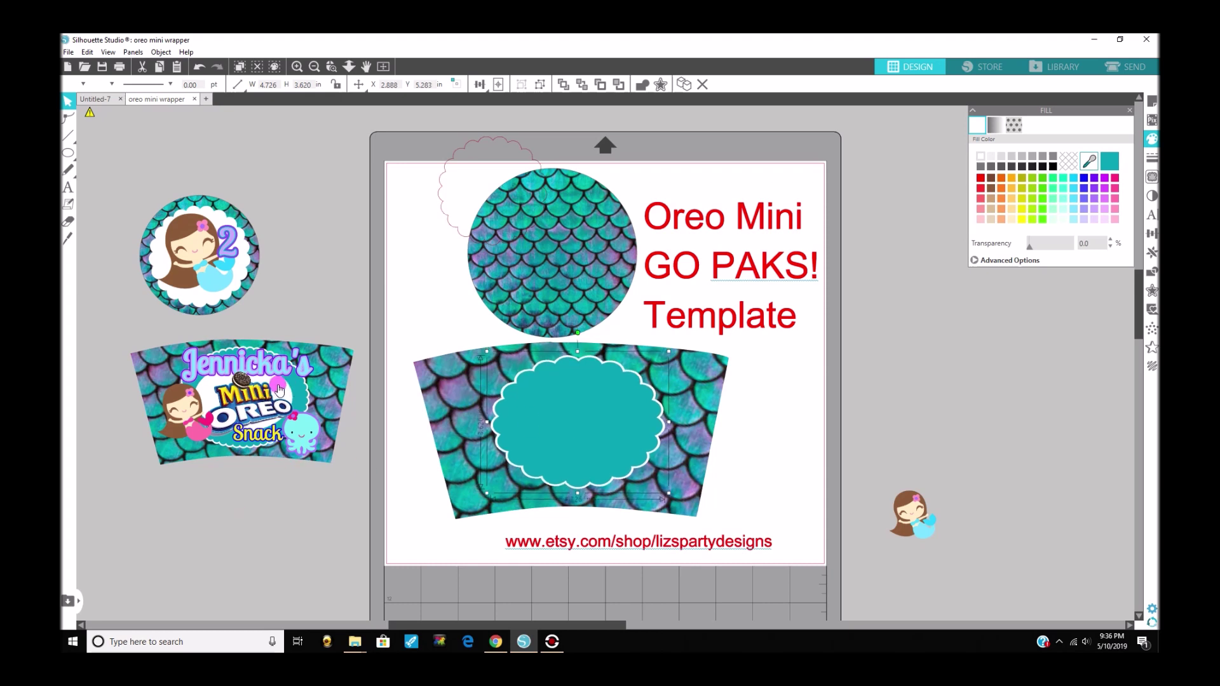
- Draw an ellipse about 3.8 by 2.7 in and place it in the middle of the wrapper's scalloped label
{"action": "mouse_move", "coordinate": [68, 154]}
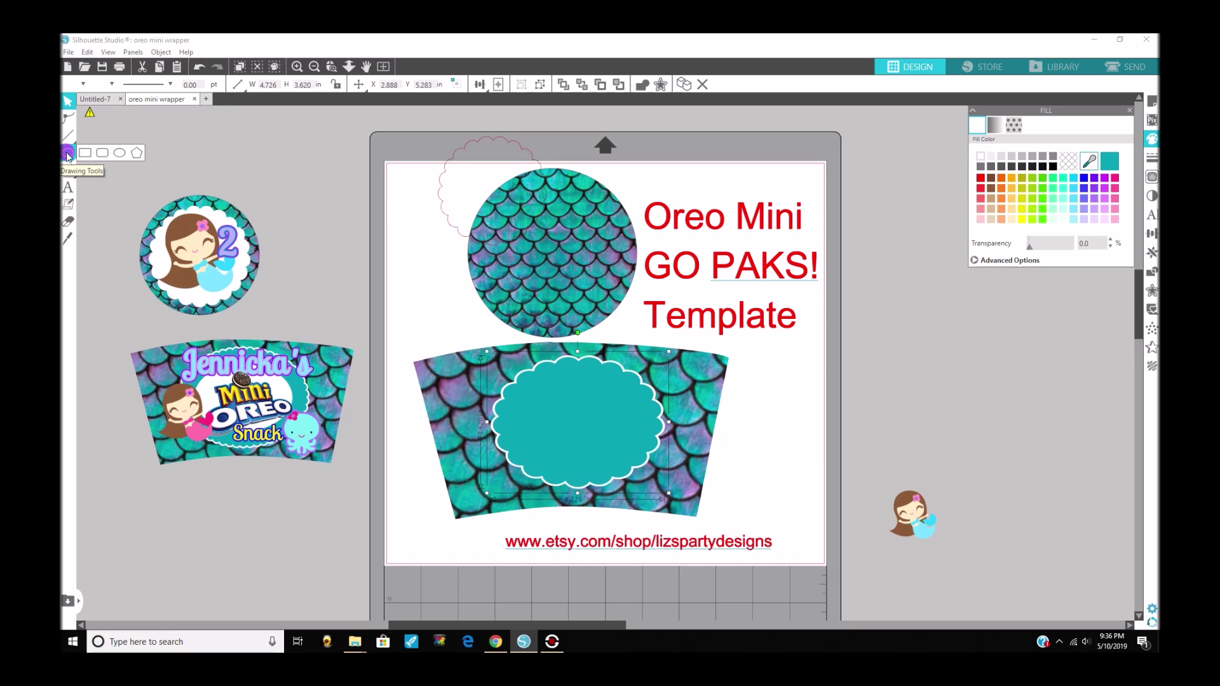
{"action": "left_click", "coordinate": [121, 154]}
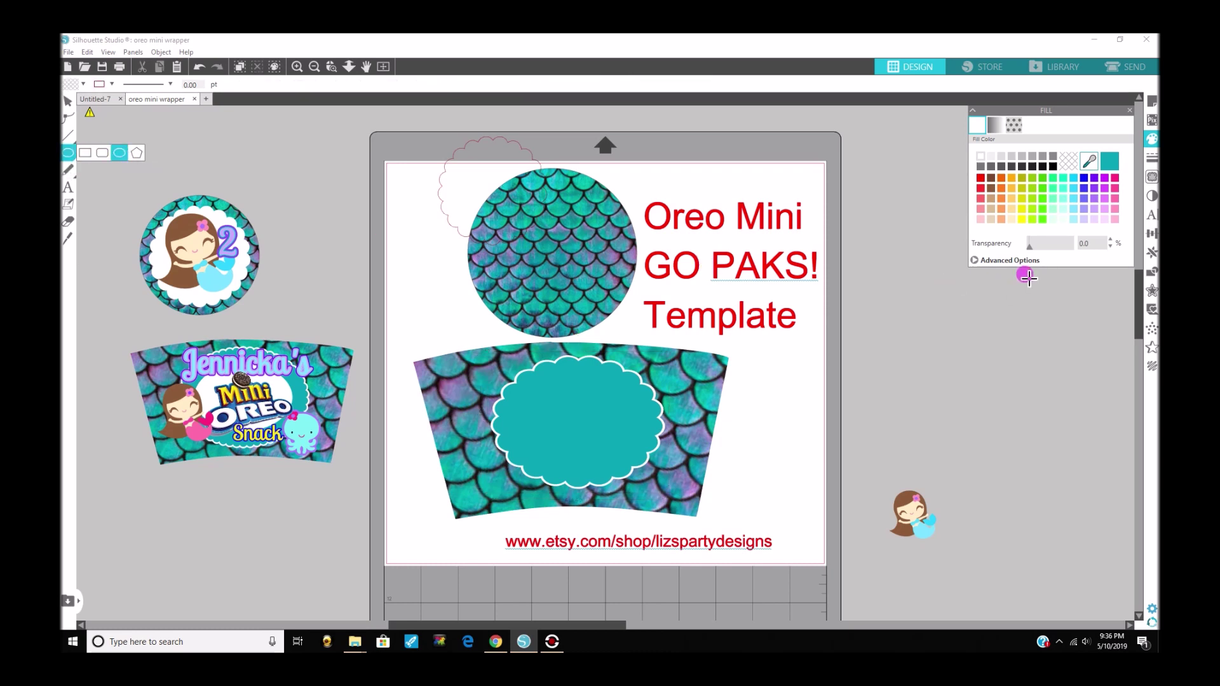
{"action": "left_click_drag", "start_coordinate": [872, 284], "coordinate": [1017, 382]}
{"action": "left_click", "coordinate": [77, 102]}
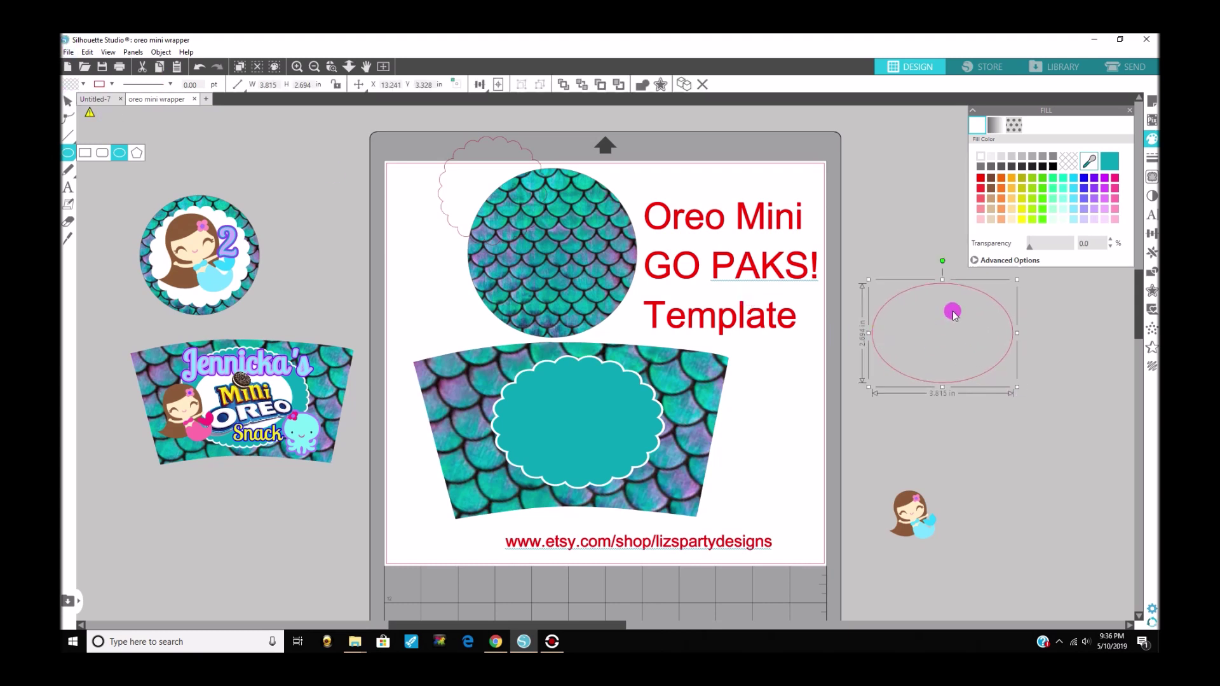
{"action": "left_click_drag", "start_coordinate": [895, 309], "coordinate": [605, 377]}
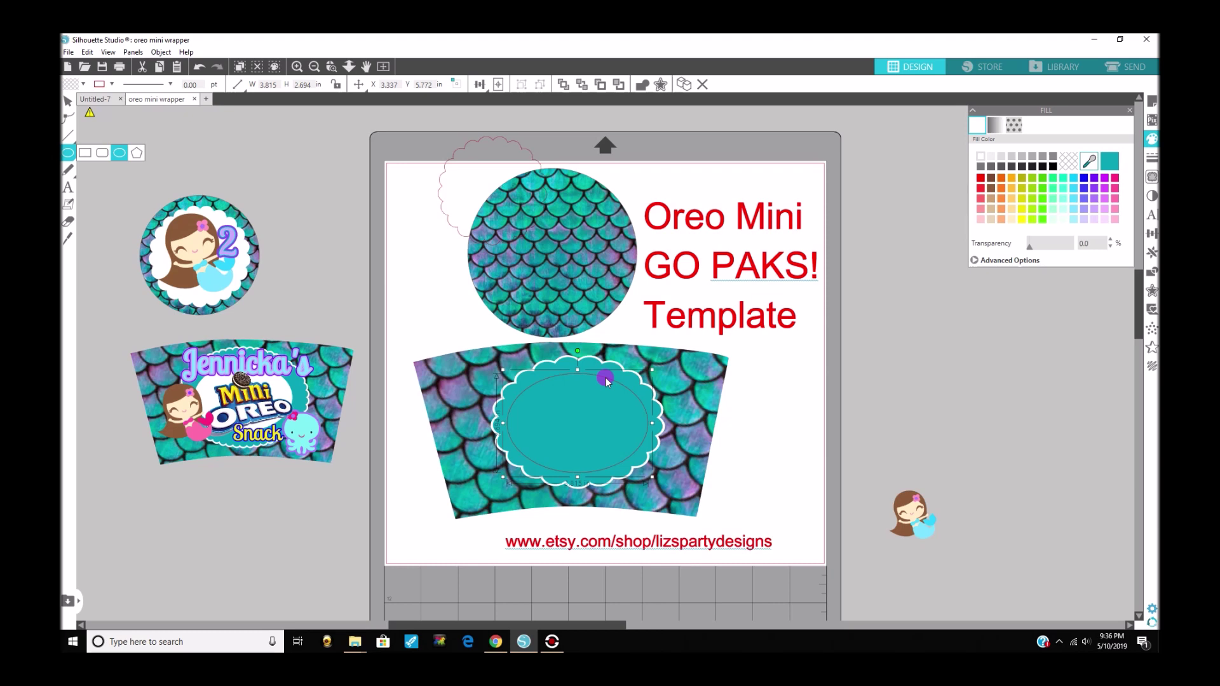
- Fill the ellipse on the wrapper label with white and set its outline color to white
{"action": "left_click", "coordinate": [980, 156]}
{"action": "left_click", "coordinate": [1152, 157]}
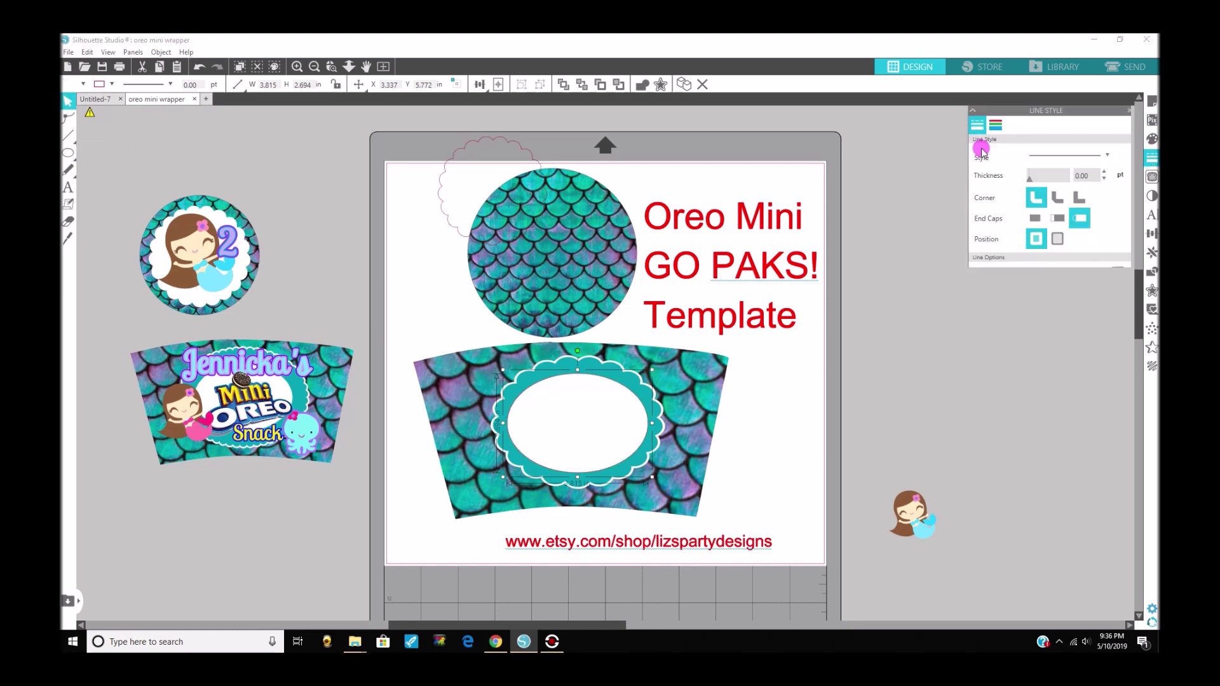
{"action": "left_click", "coordinate": [980, 176]}
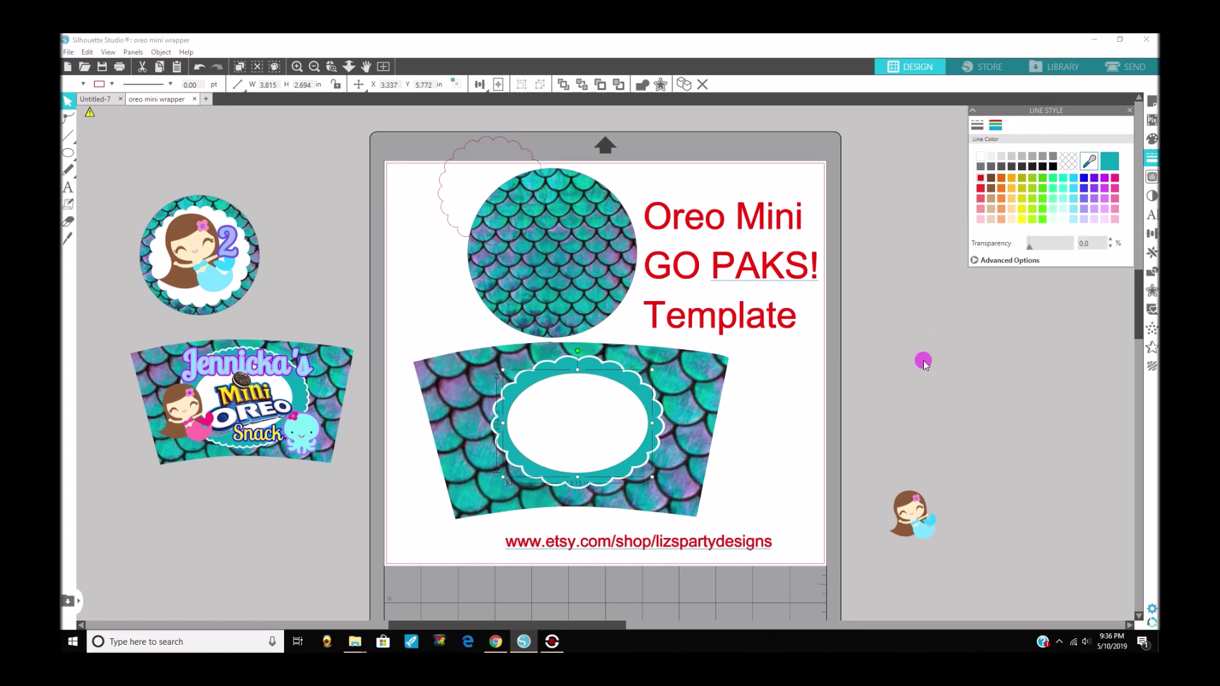
- Stretch the white ellipse vertically to about 2.8 in tall, keeping it centered inside the scalloped label
{"action": "left_click_drag", "start_coordinate": [576, 374], "coordinate": [577, 368]}
{"action": "left_click", "coordinate": [585, 440]}
{"action": "left_click", "coordinate": [580, 476]}
{"action": "left_click_drag", "start_coordinate": [580, 479], "coordinate": [578, 483]}
{"action": "left_click", "coordinate": [621, 444]}
{"action": "left_click", "coordinate": [580, 477]}
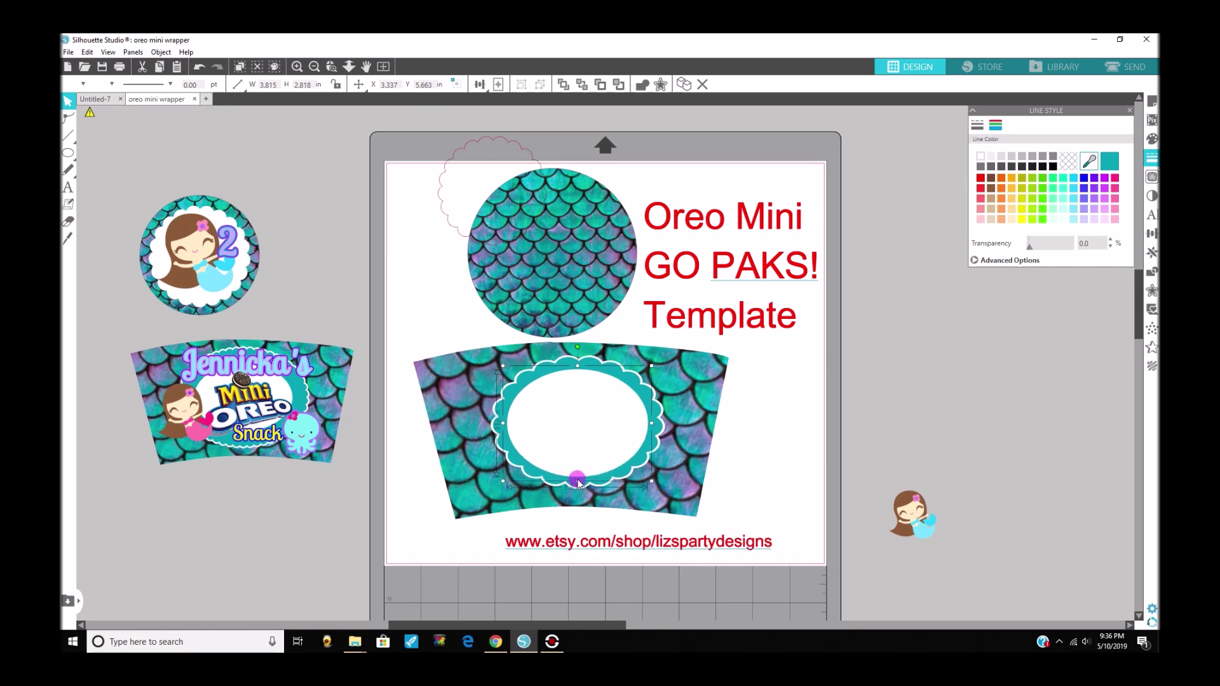
{"action": "left_click", "coordinate": [889, 367]}
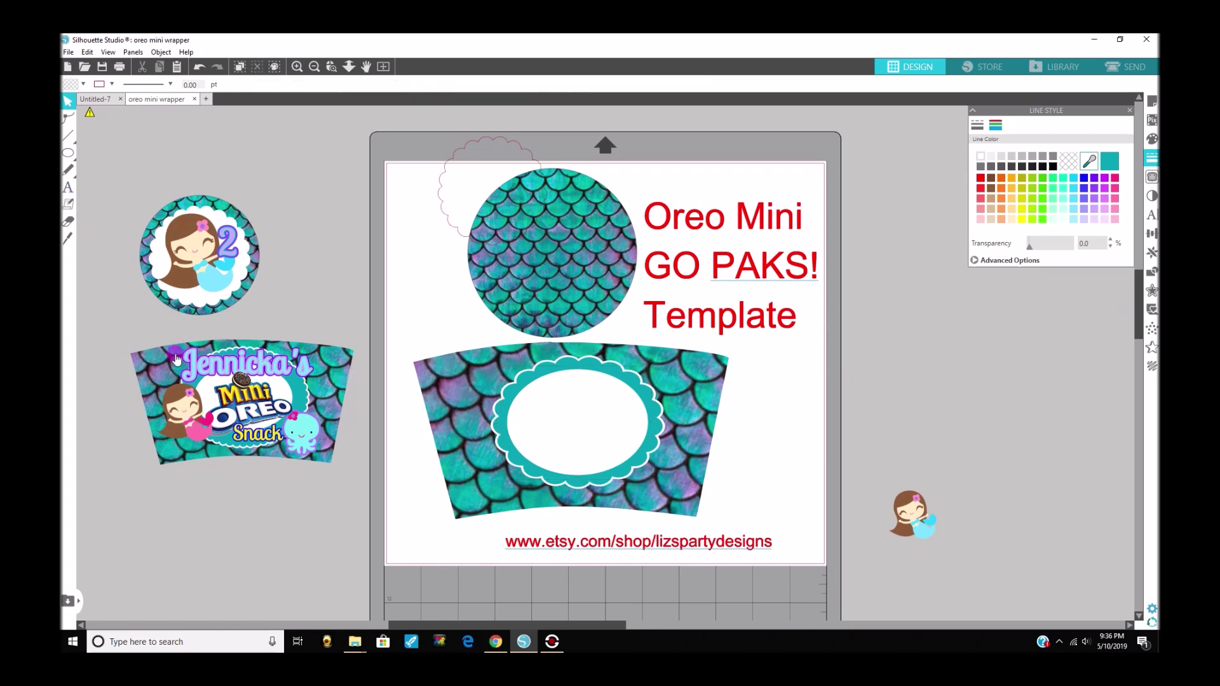
- Add the child's first name in possessive form as text beside the page and shrink it to about 4.1 in wide
{"action": "left_click", "coordinate": [69, 187]}
{"action": "left_click", "coordinate": [70, 189]}
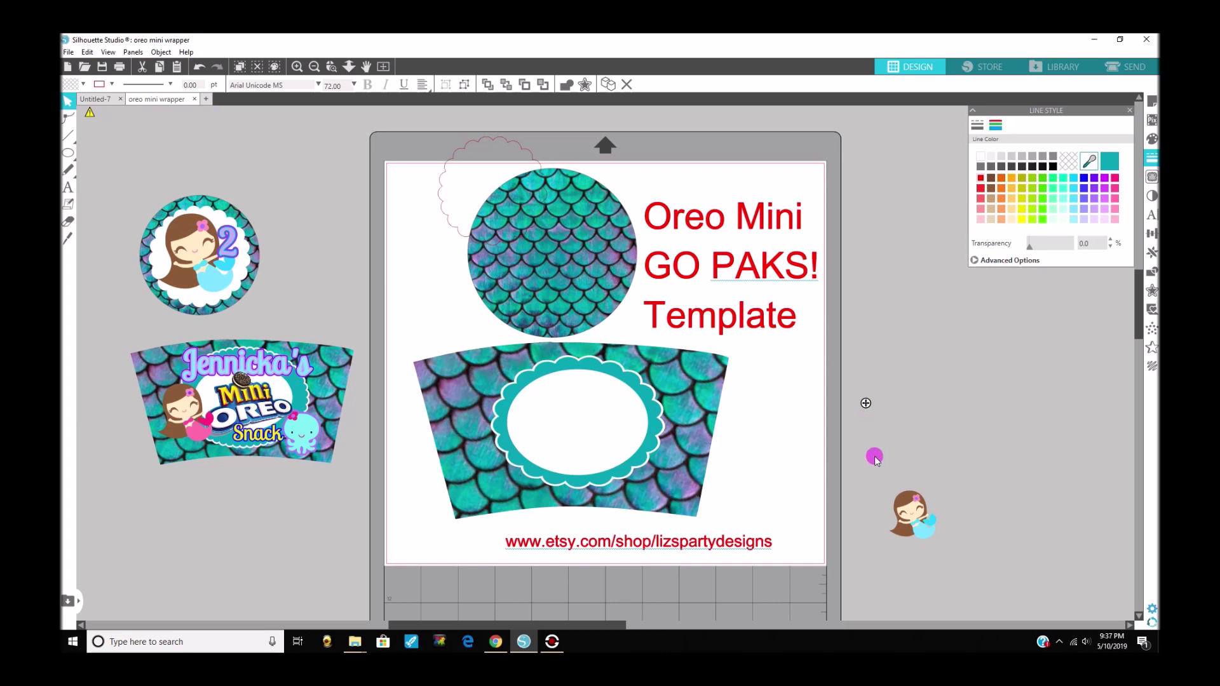
{"action": "type", "text": "ennich"}
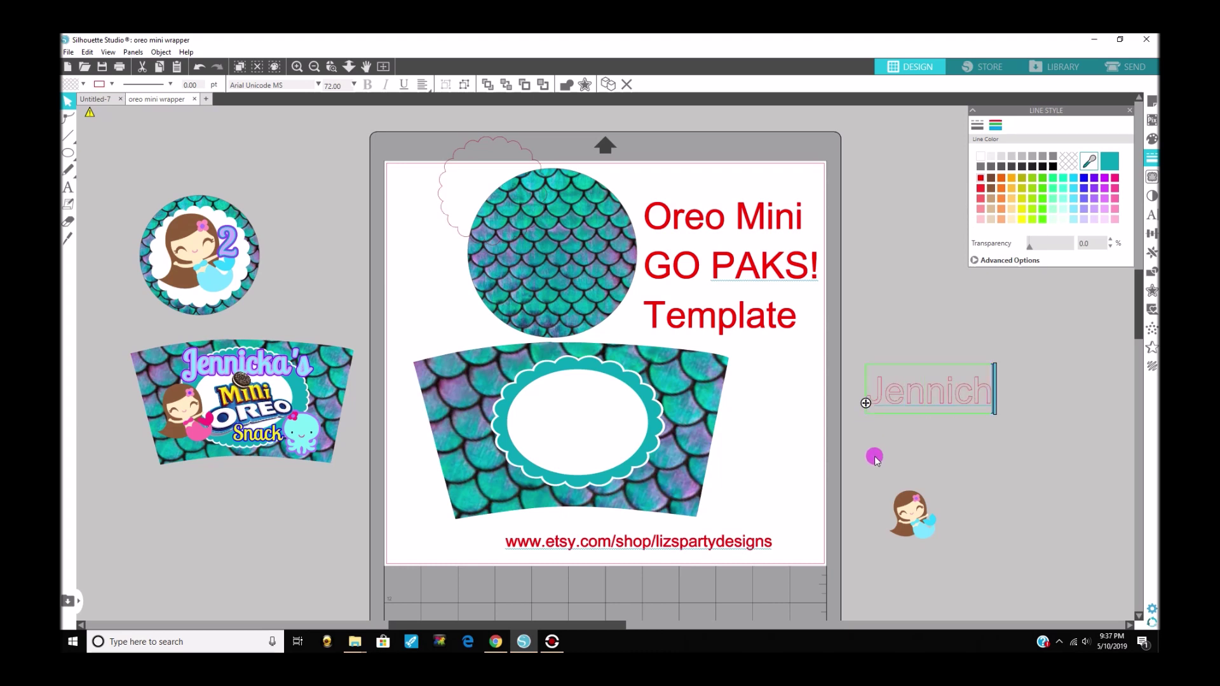
{"action": "key", "text": "BackSpace"}
{"action": "type", "text": "ka's"}
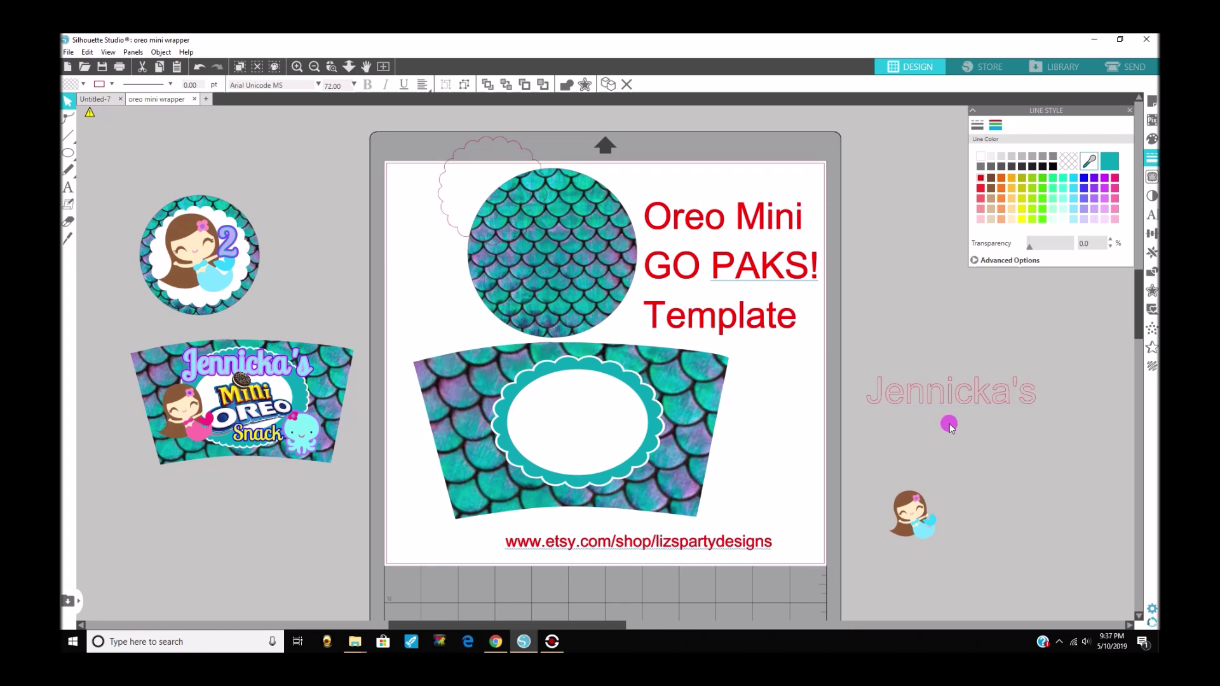
{"action": "left_click", "coordinate": [957, 398]}
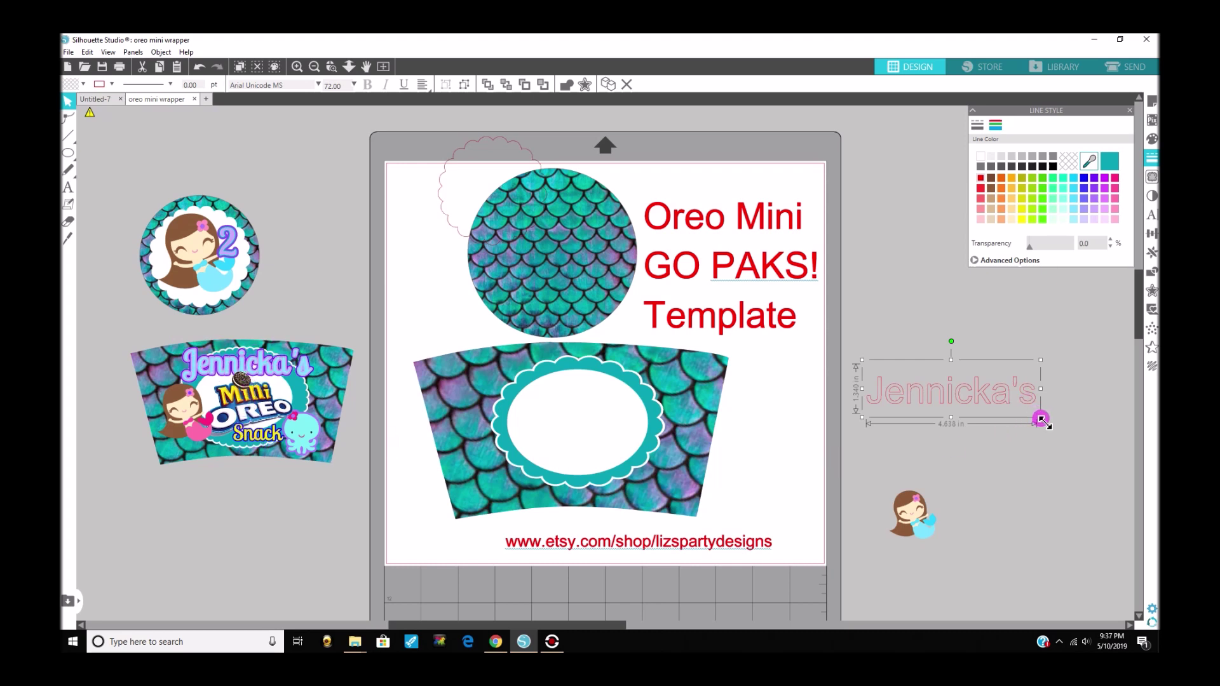
{"action": "left_click_drag", "start_coordinate": [1040, 419], "coordinate": [1020, 412]}
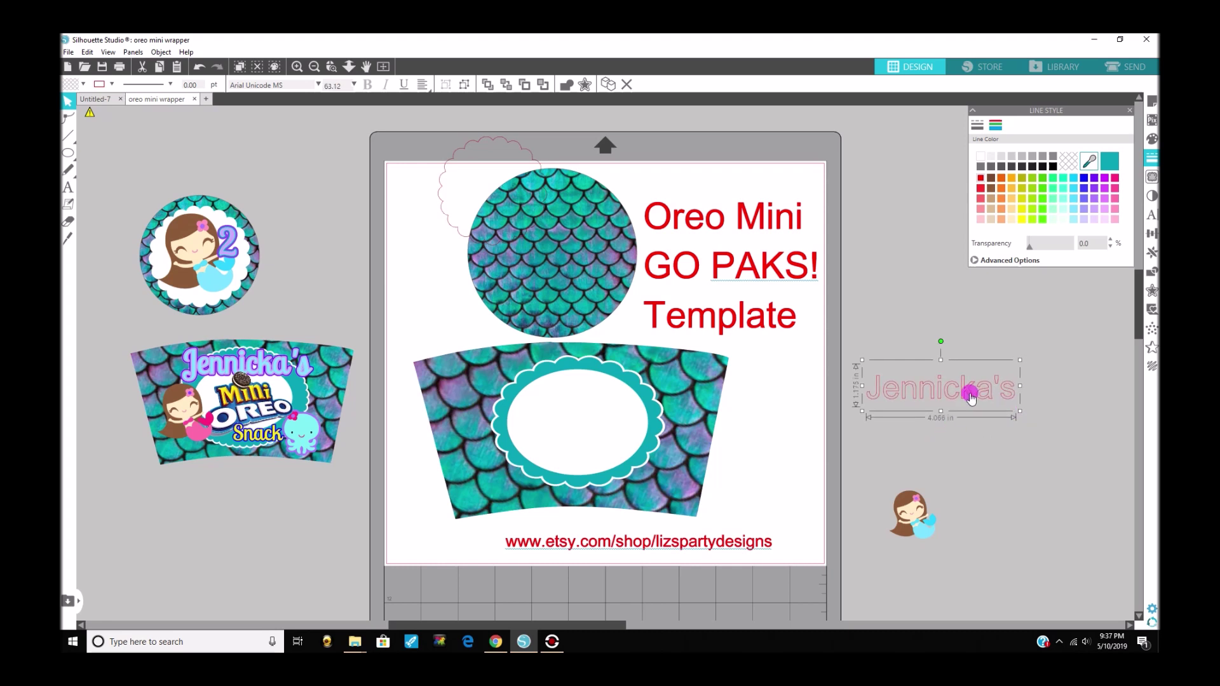
- Change the font of the name text to Lobster Two
{"action": "left_click", "coordinate": [1154, 217]}
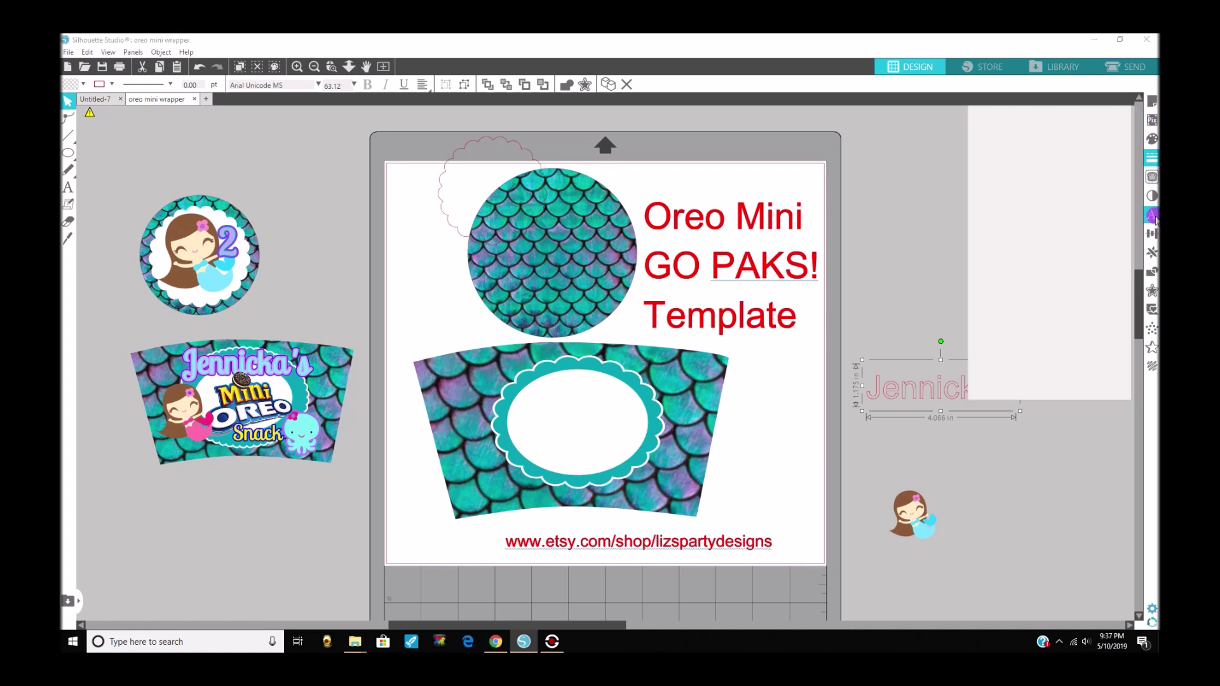
{"action": "left_click_drag", "start_coordinate": [1035, 155], "coordinate": [952, 160]}
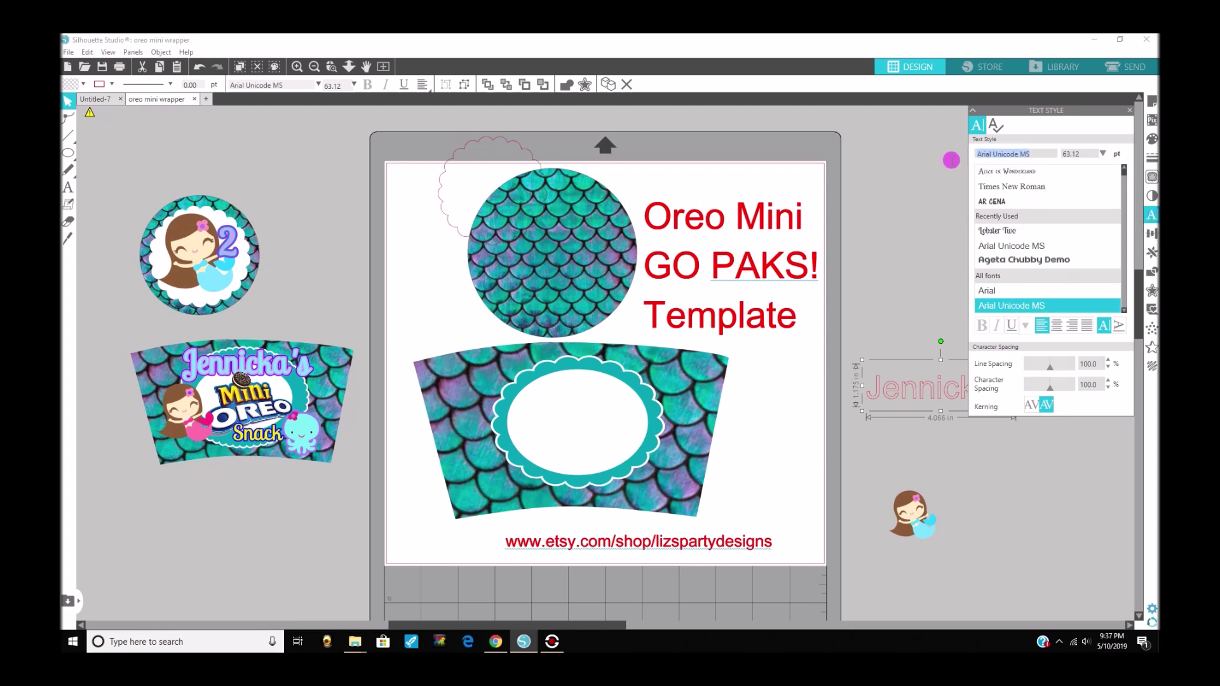
{"action": "type", "text": "lobster Two"}
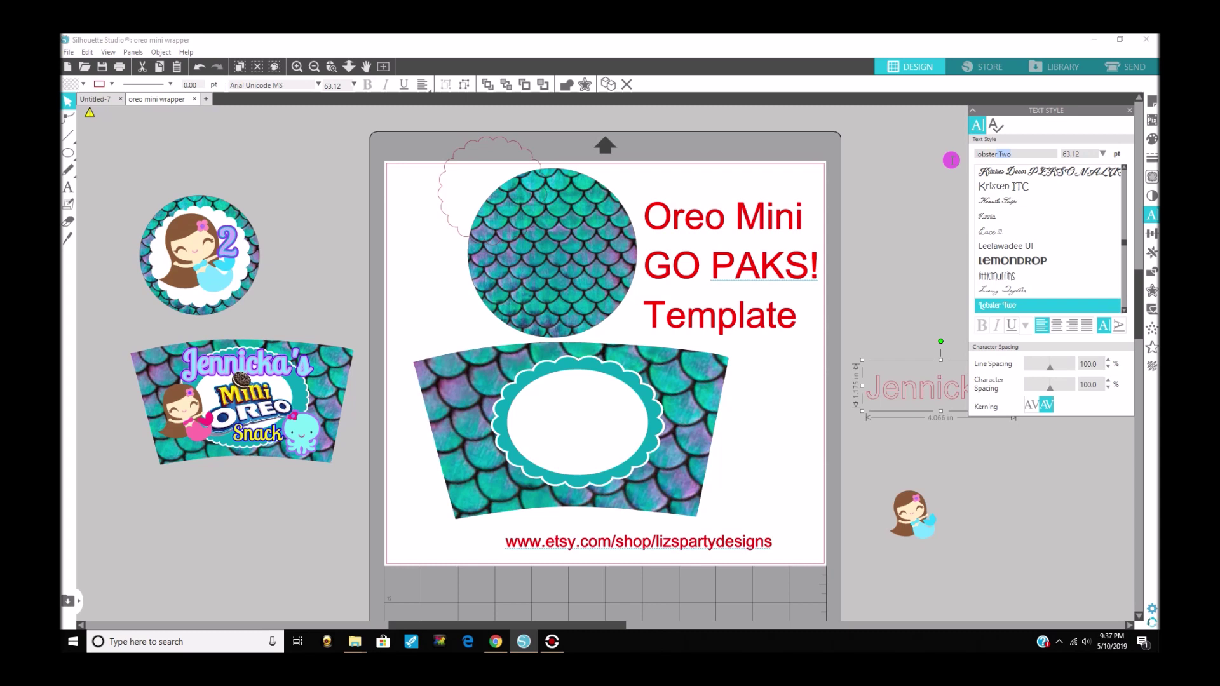
{"action": "left_click", "coordinate": [884, 418]}
{"action": "left_click", "coordinate": [875, 383]}
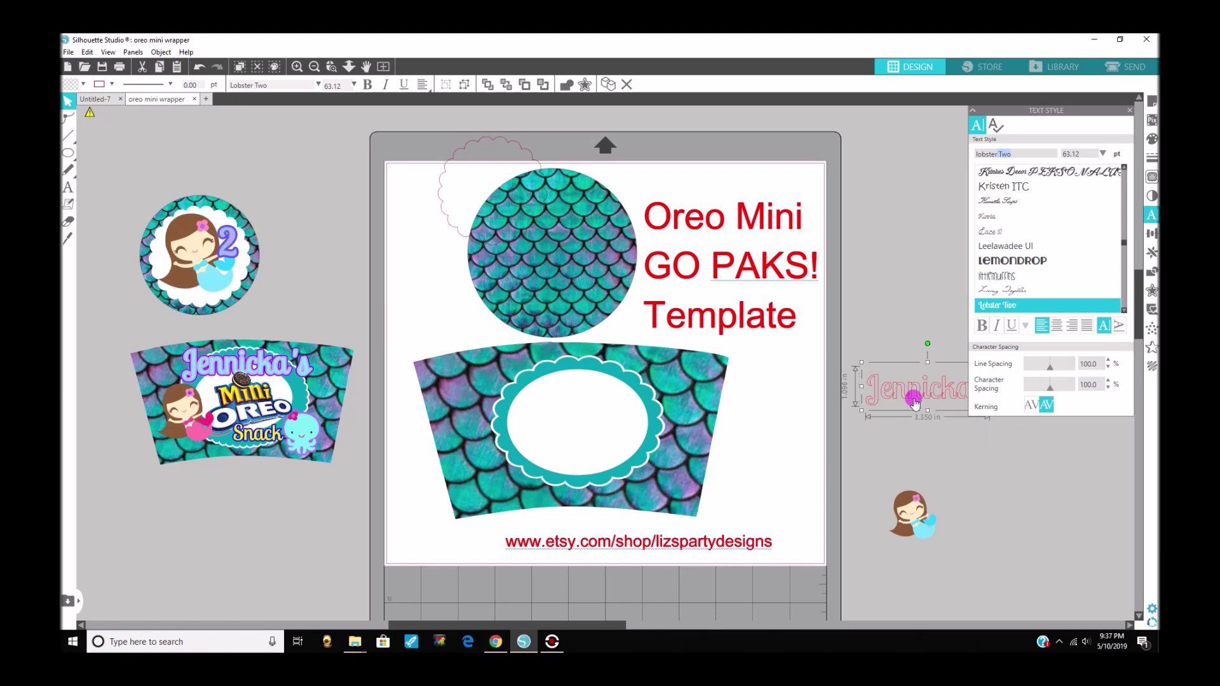
- Weld and group the letters of the name, and move the name to just above the mermaid clip art
{"action": "right_click", "coordinate": [904, 397]}
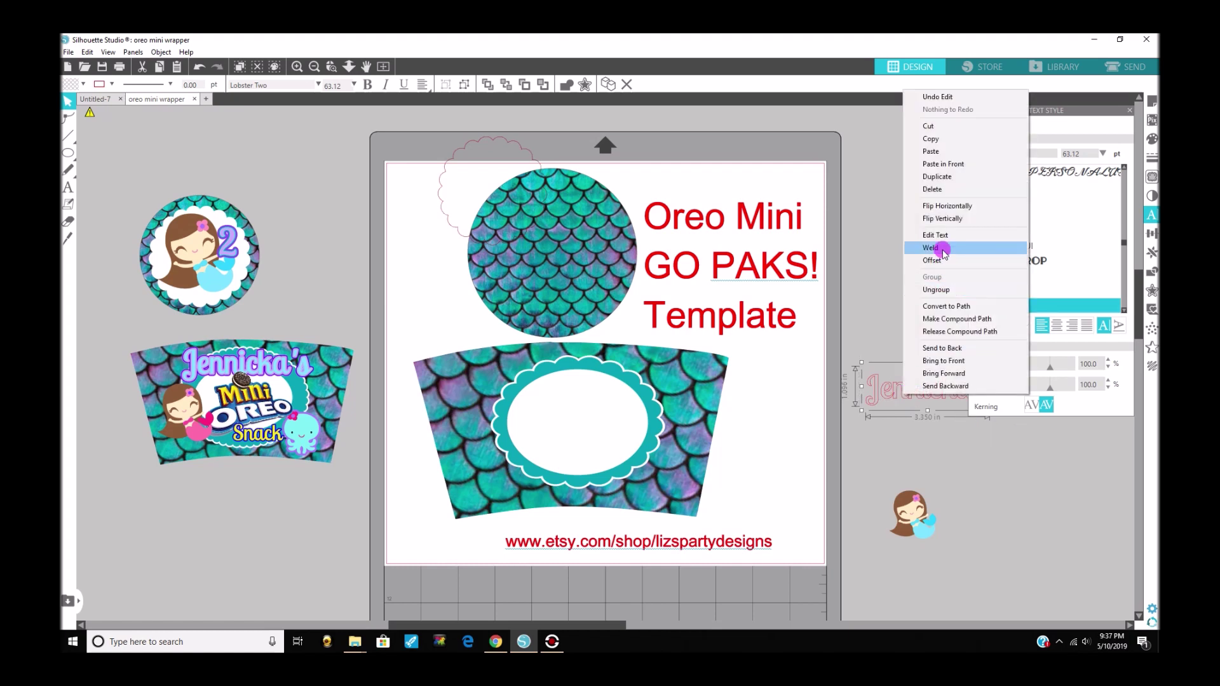
{"action": "left_click", "coordinate": [933, 248]}
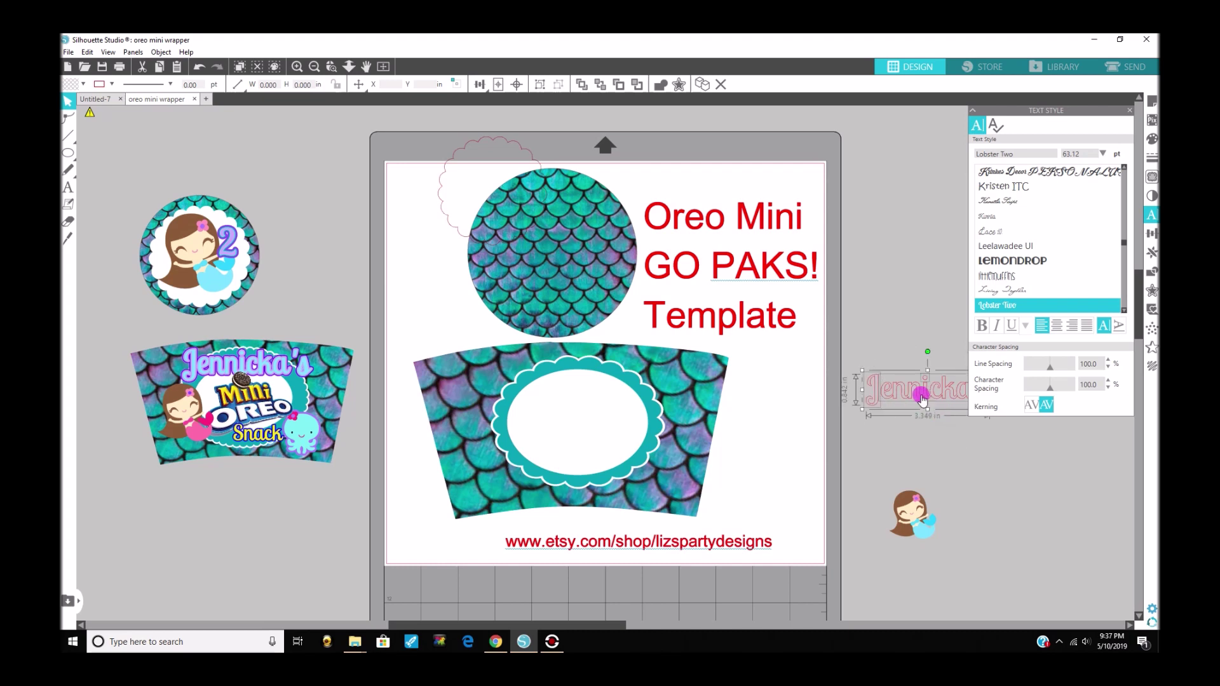
{"action": "right_click", "coordinate": [921, 397]}
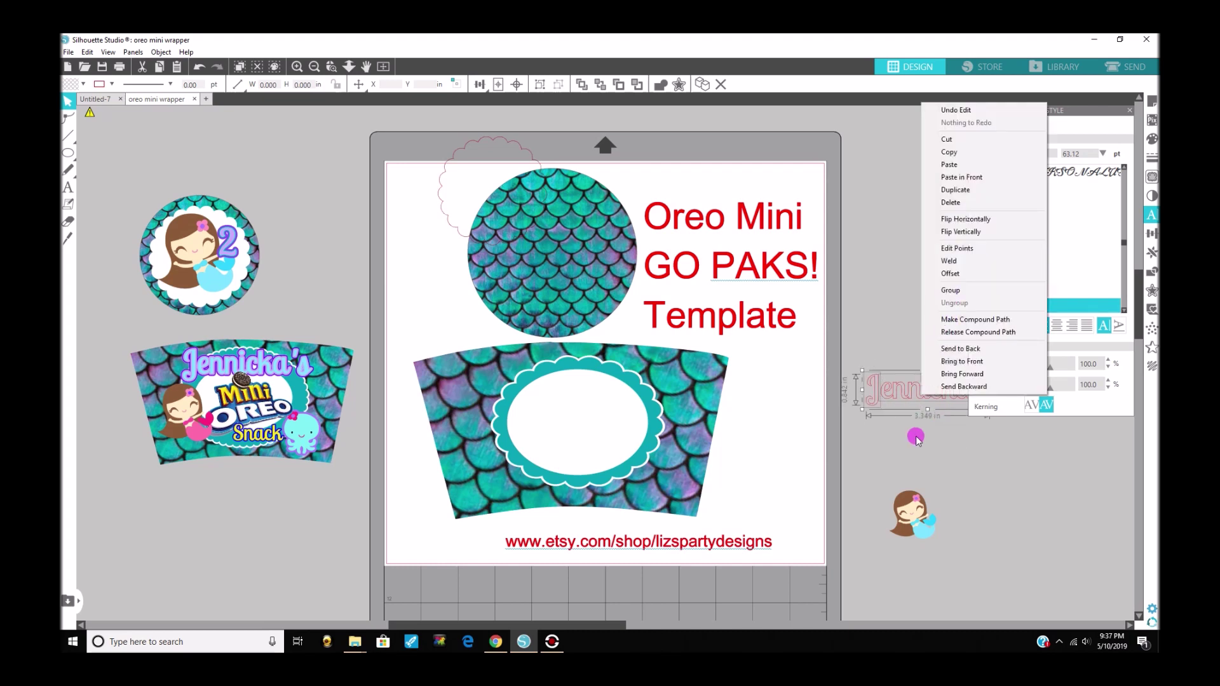
{"action": "left_click", "coordinate": [913, 401]}
{"action": "left_click_drag", "start_coordinate": [912, 401], "coordinate": [892, 445]}
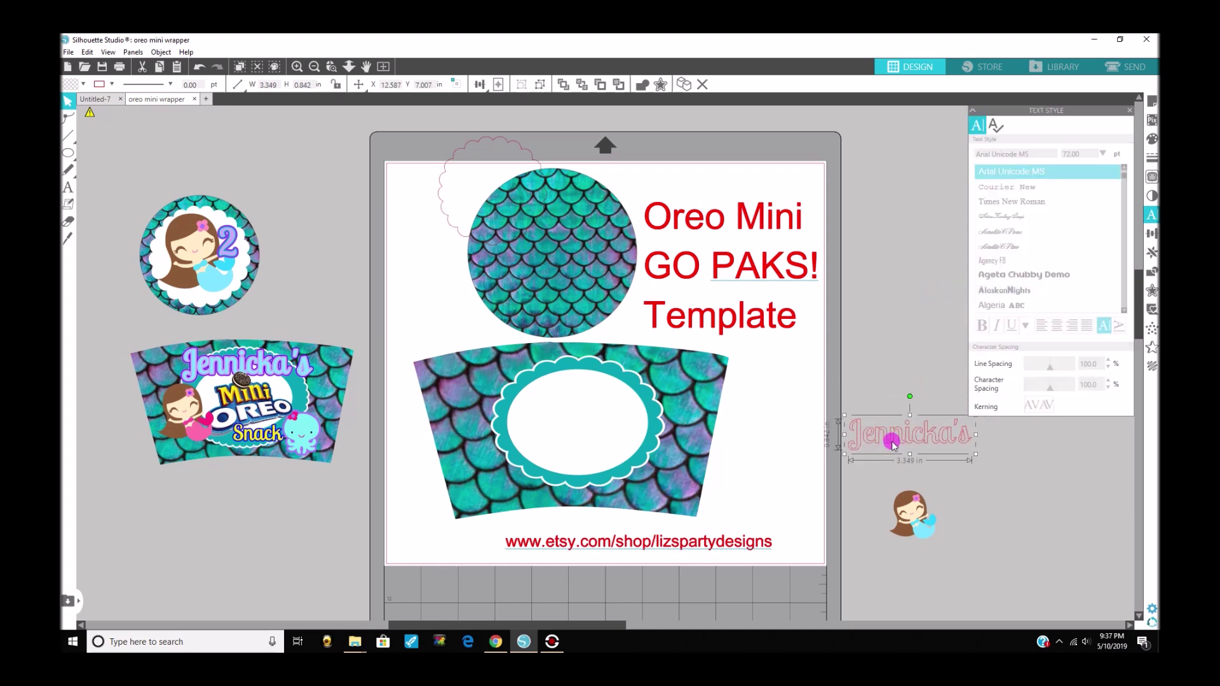
{"action": "left_click", "coordinate": [903, 326]}
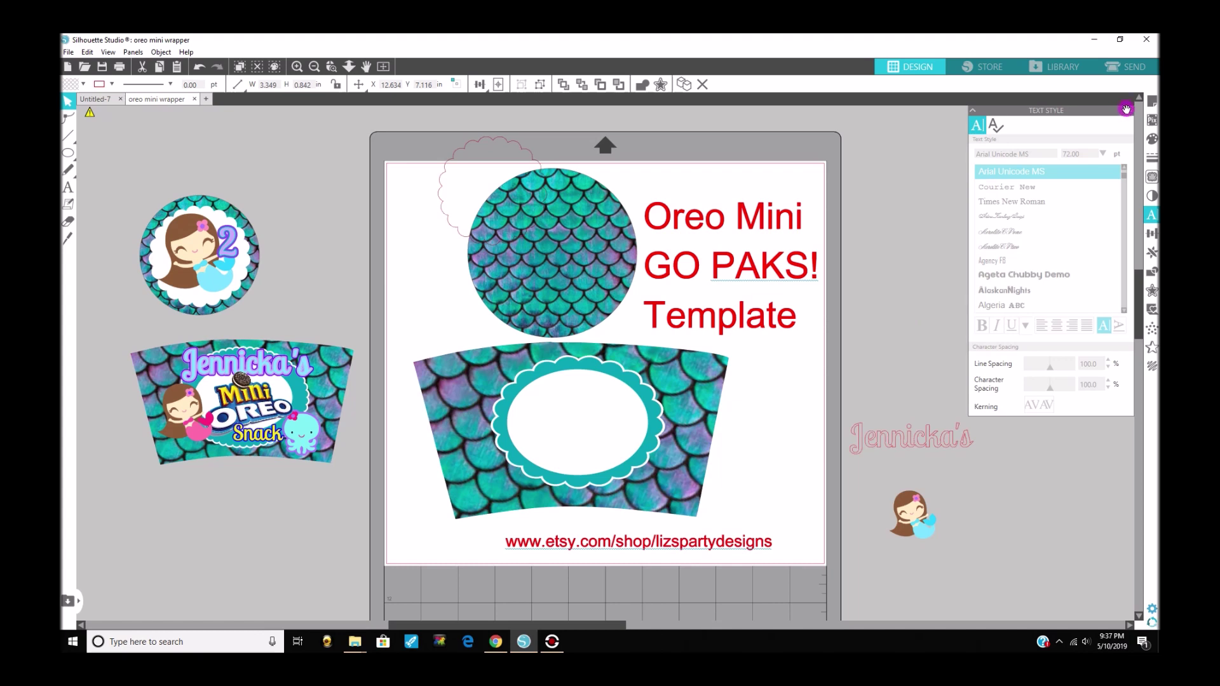
- Move the name text up and fill it with the light blue sampled from the name on the finished sample wrapper
{"action": "left_click", "coordinate": [1129, 110]}
{"action": "left_click_drag", "start_coordinate": [931, 427], "coordinate": [944, 351]}
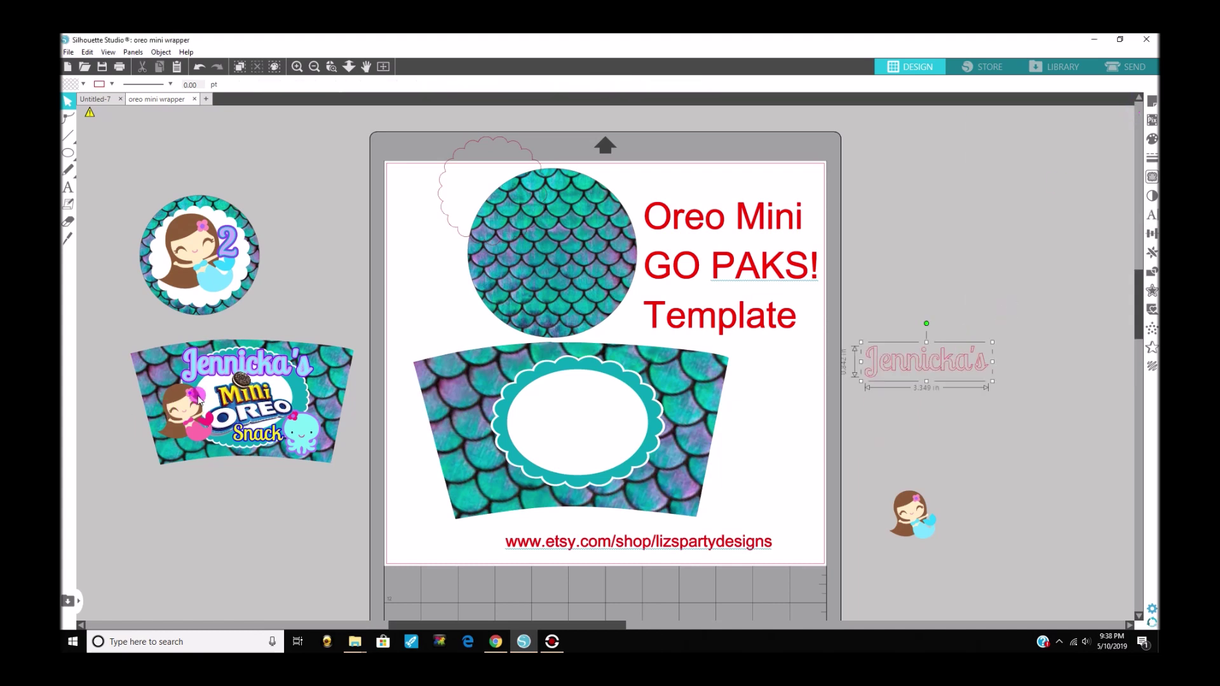
{"action": "left_click", "coordinate": [1147, 141]}
{"action": "left_click", "coordinate": [1087, 158]}
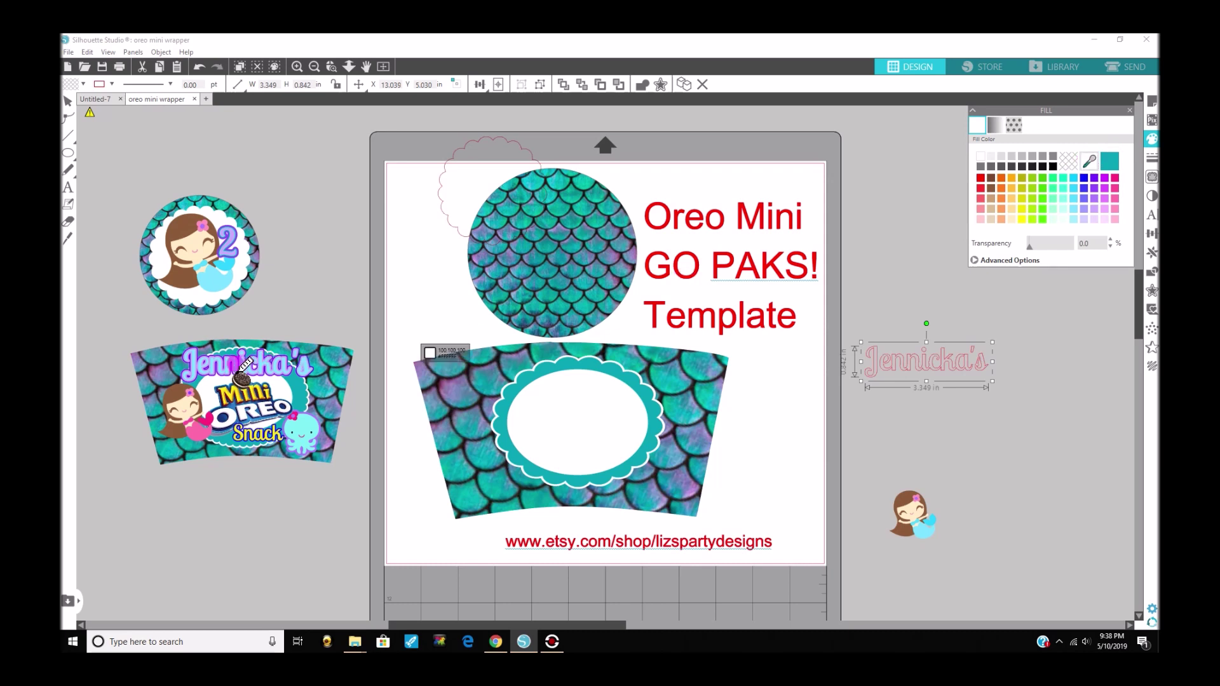
{"action": "left_click", "coordinate": [268, 367]}
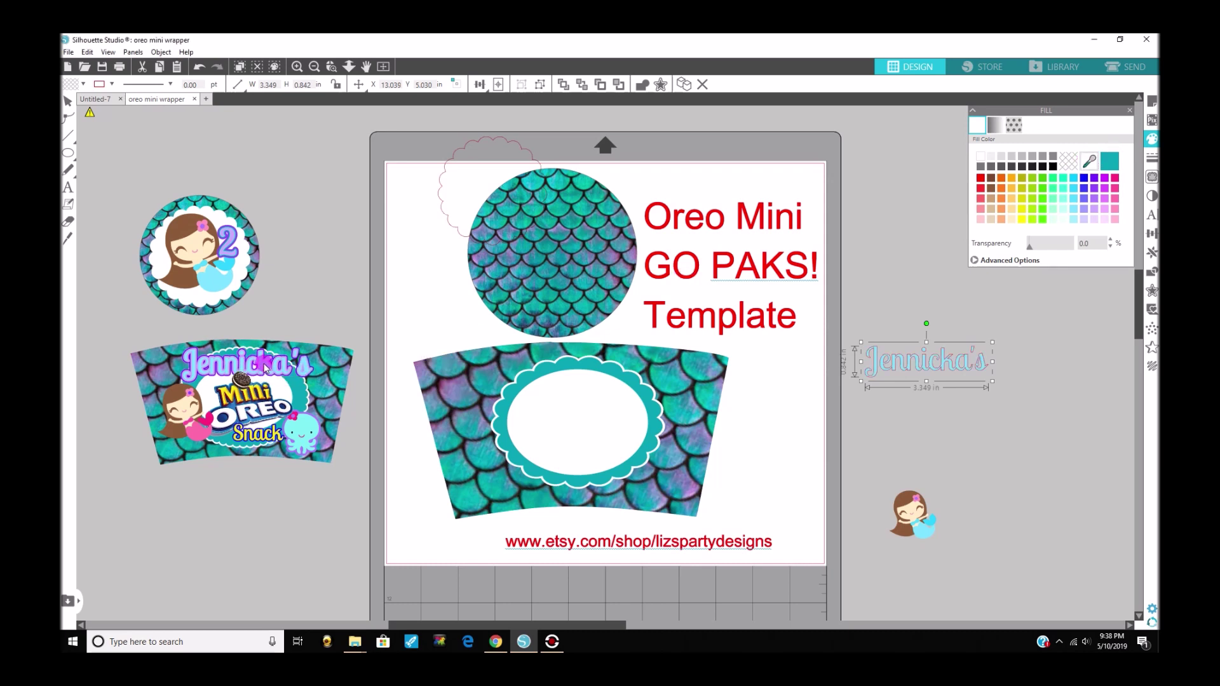
{"action": "left_click", "coordinate": [946, 368]}
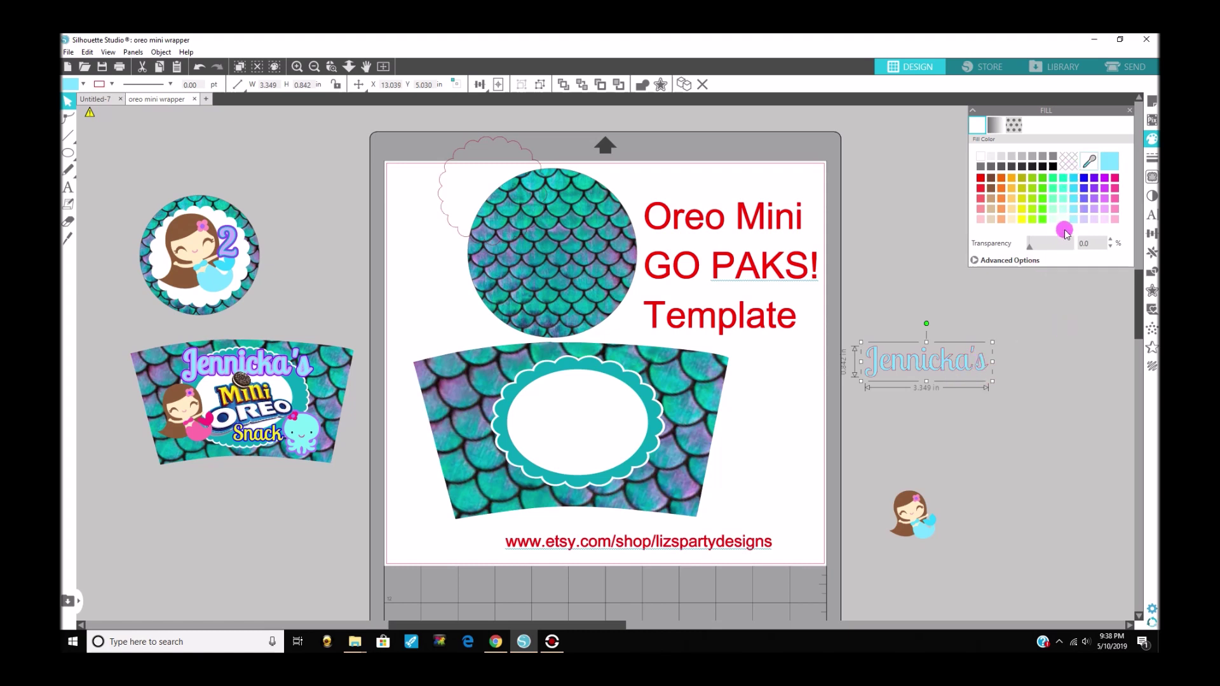
- Set the line color of the name to the same light blue as its fill
{"action": "left_click", "coordinate": [1151, 157]}
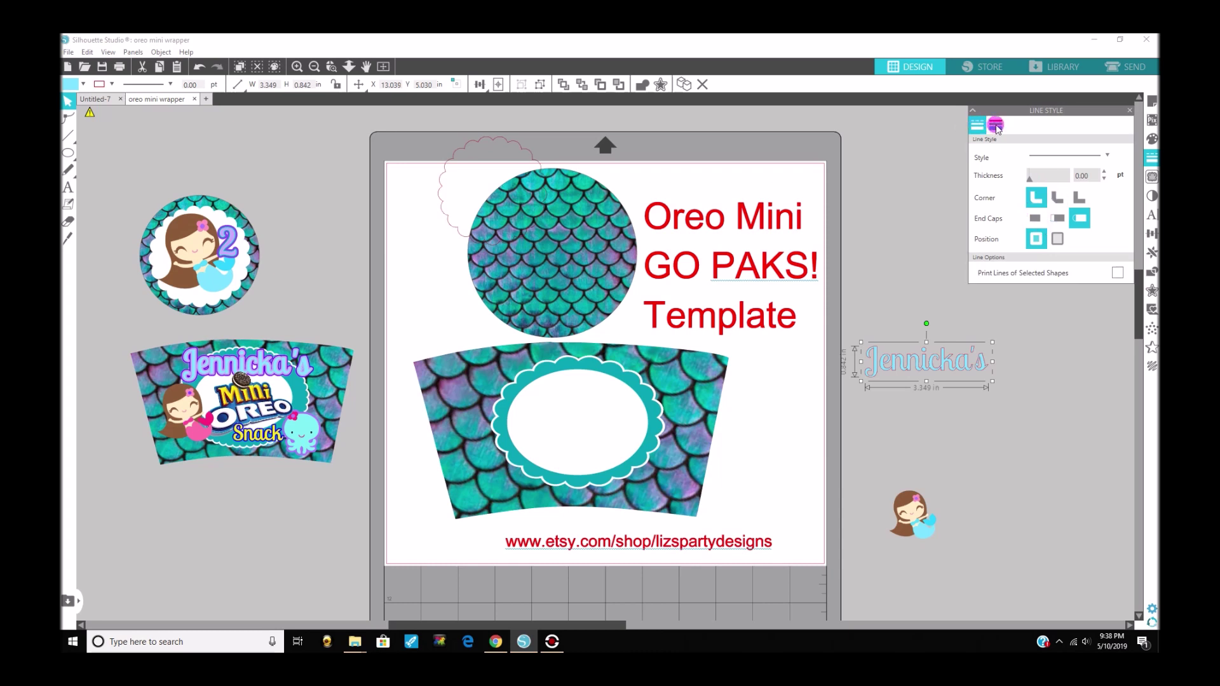
{"action": "left_click", "coordinate": [996, 126]}
{"action": "left_click", "coordinate": [1105, 162]}
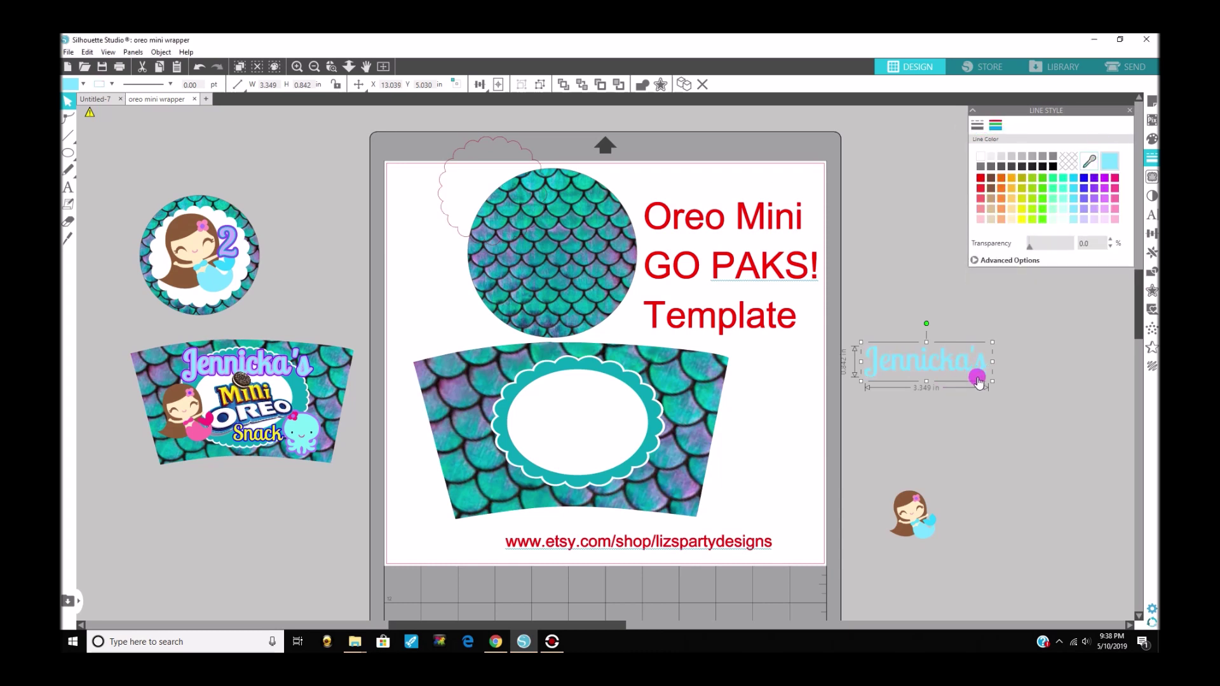
- Add a thin rounded-corner offset of about 0.04 in around the name
{"action": "left_click", "coordinate": [665, 84]}
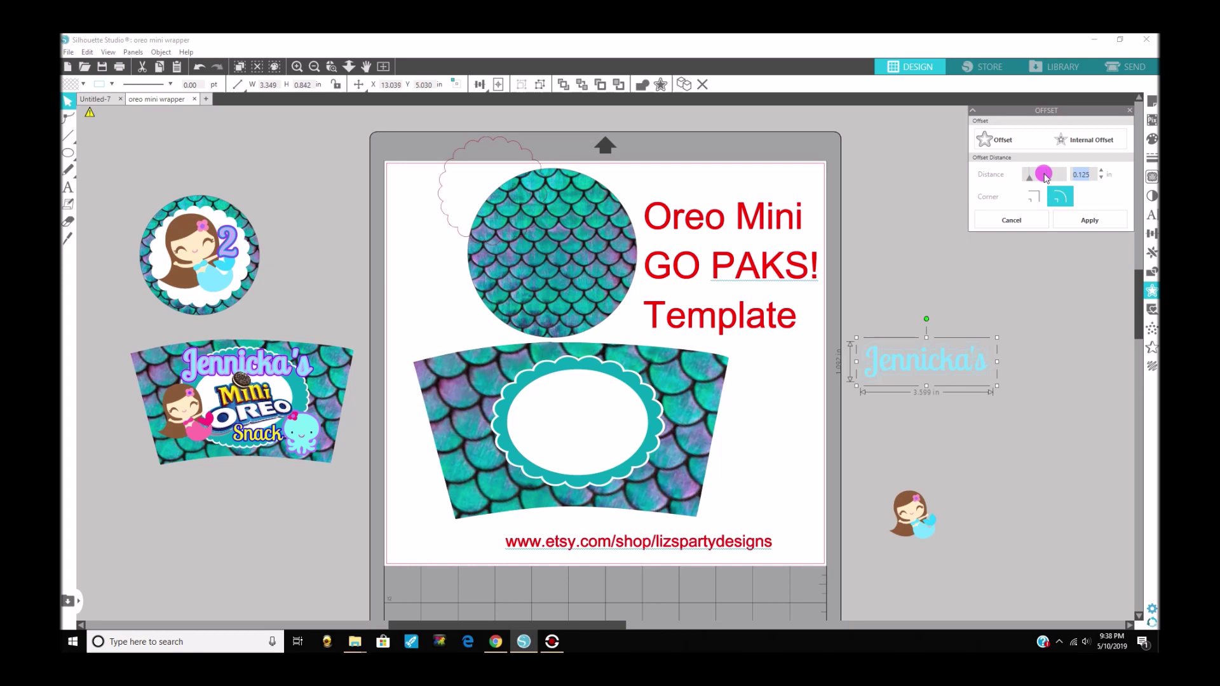
{"action": "left_click_drag", "start_coordinate": [1044, 176], "coordinate": [1050, 181]}
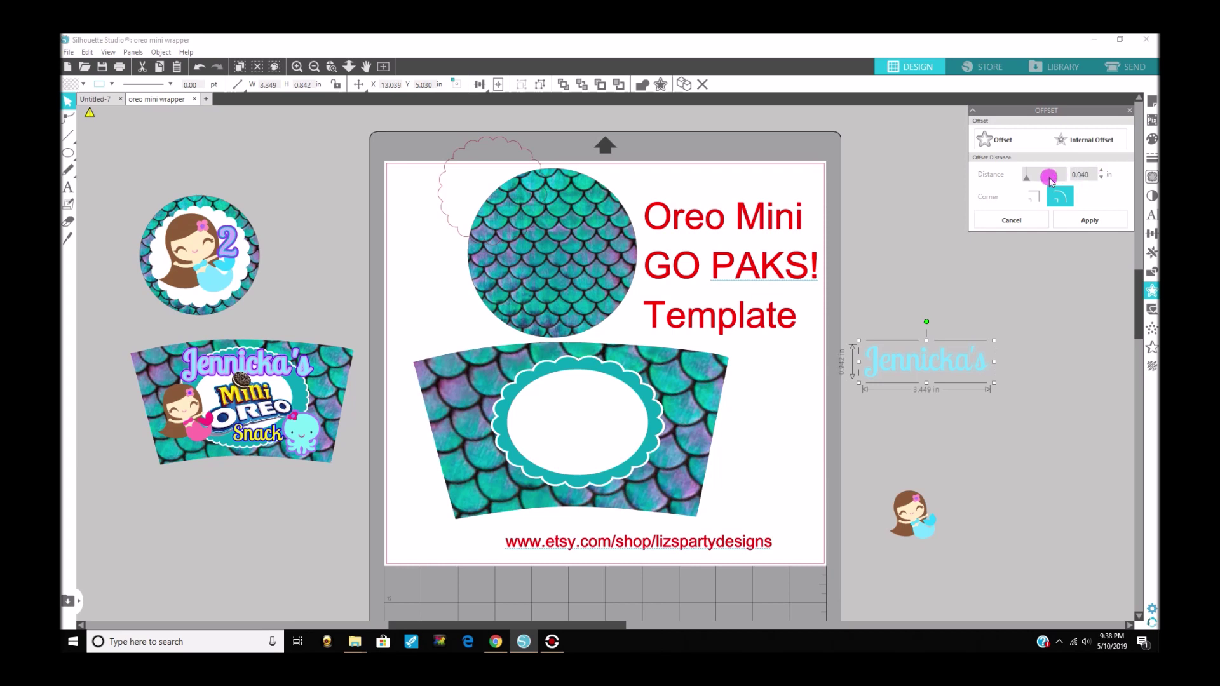
{"action": "left_click_drag", "start_coordinate": [1050, 180], "coordinate": [1043, 174]}
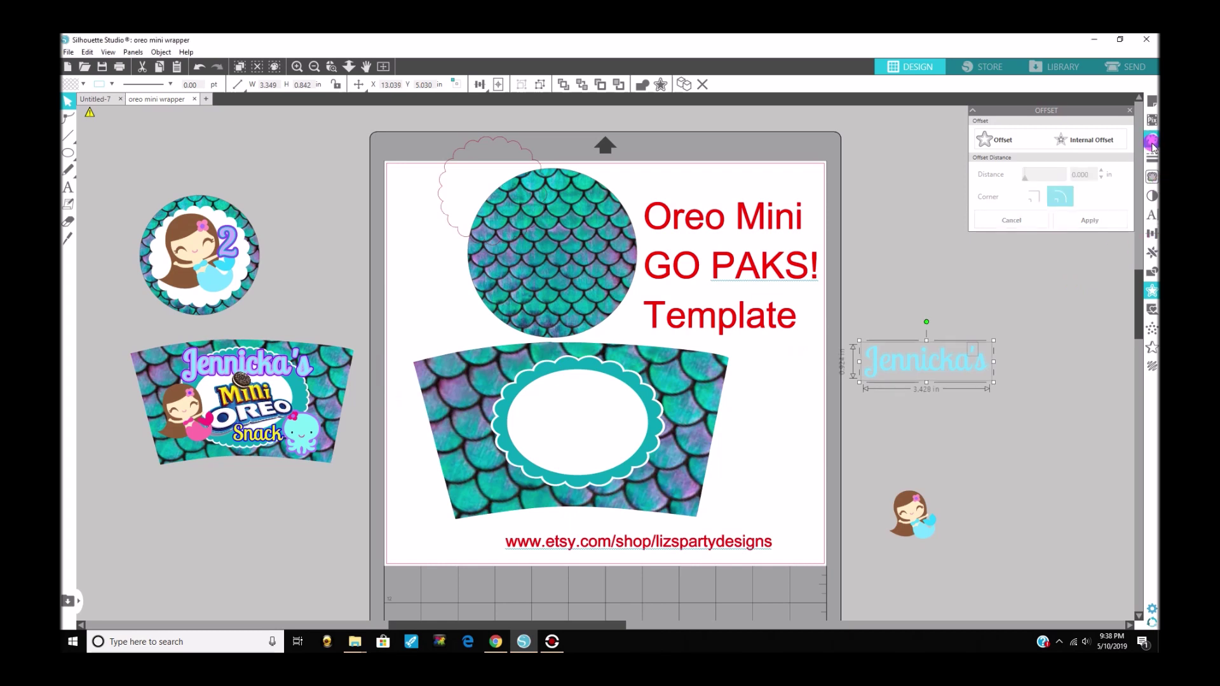
- Fill the offset around the name with light violet and set its line color to match
{"action": "left_click", "coordinate": [1152, 143]}
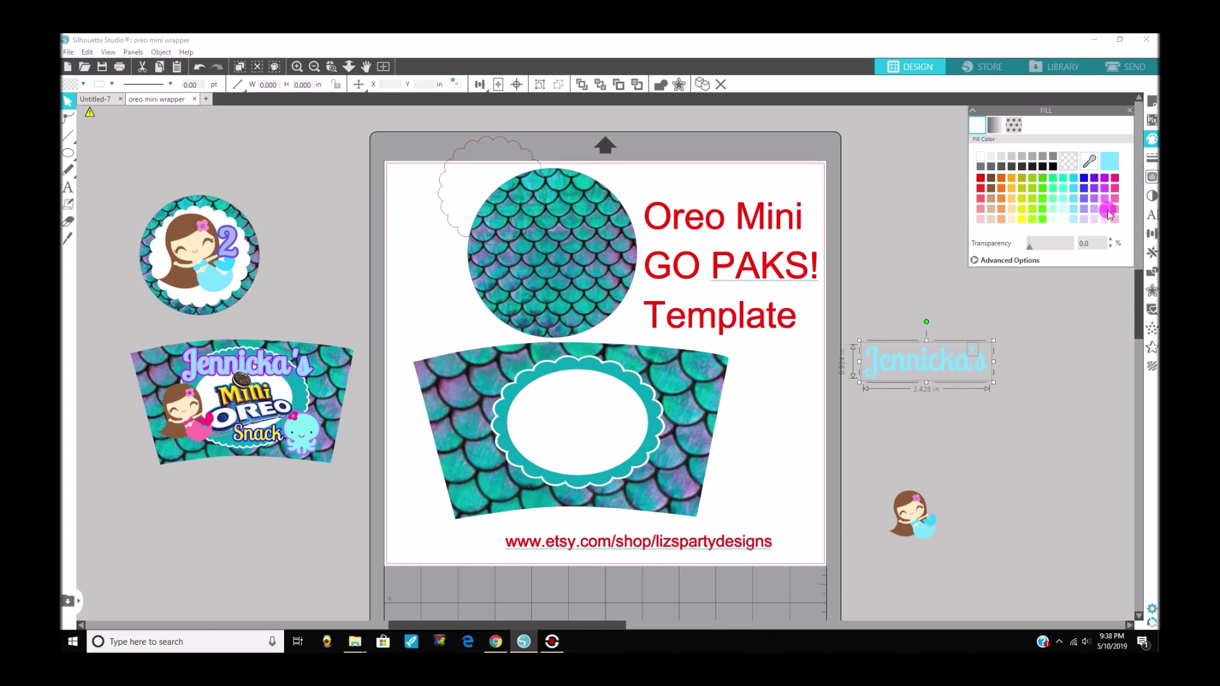
{"action": "left_click", "coordinate": [1108, 214]}
{"action": "left_click", "coordinate": [1107, 198]}
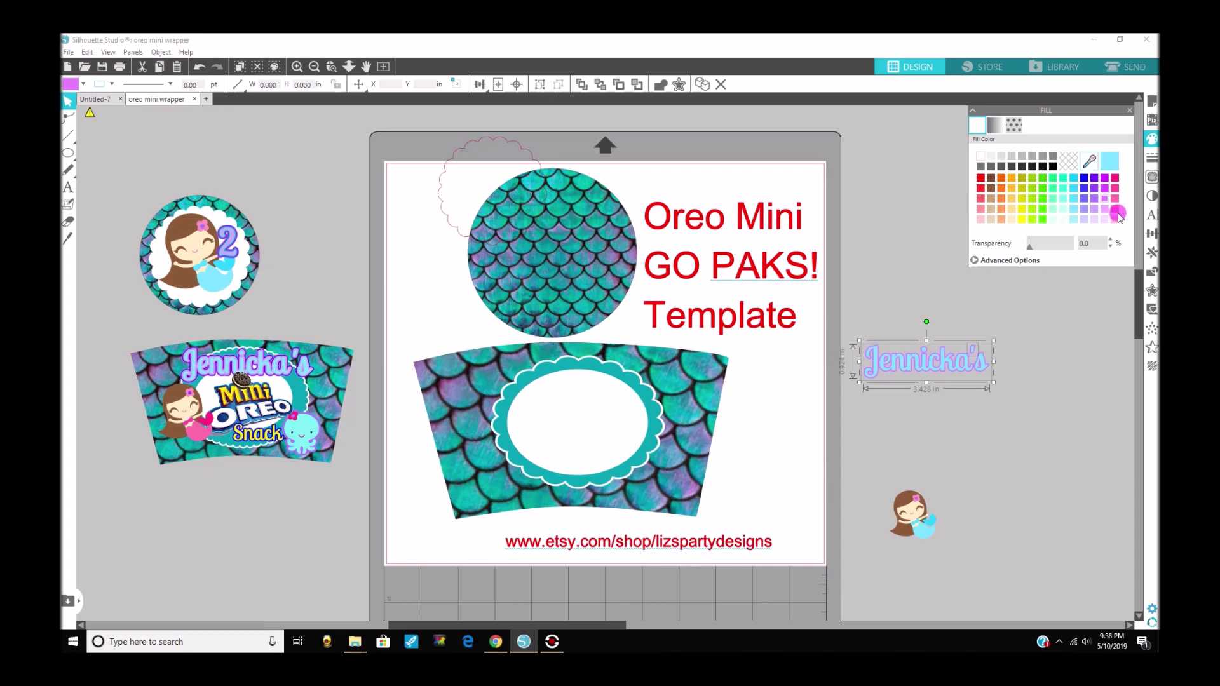
{"action": "left_click", "coordinate": [1151, 159]}
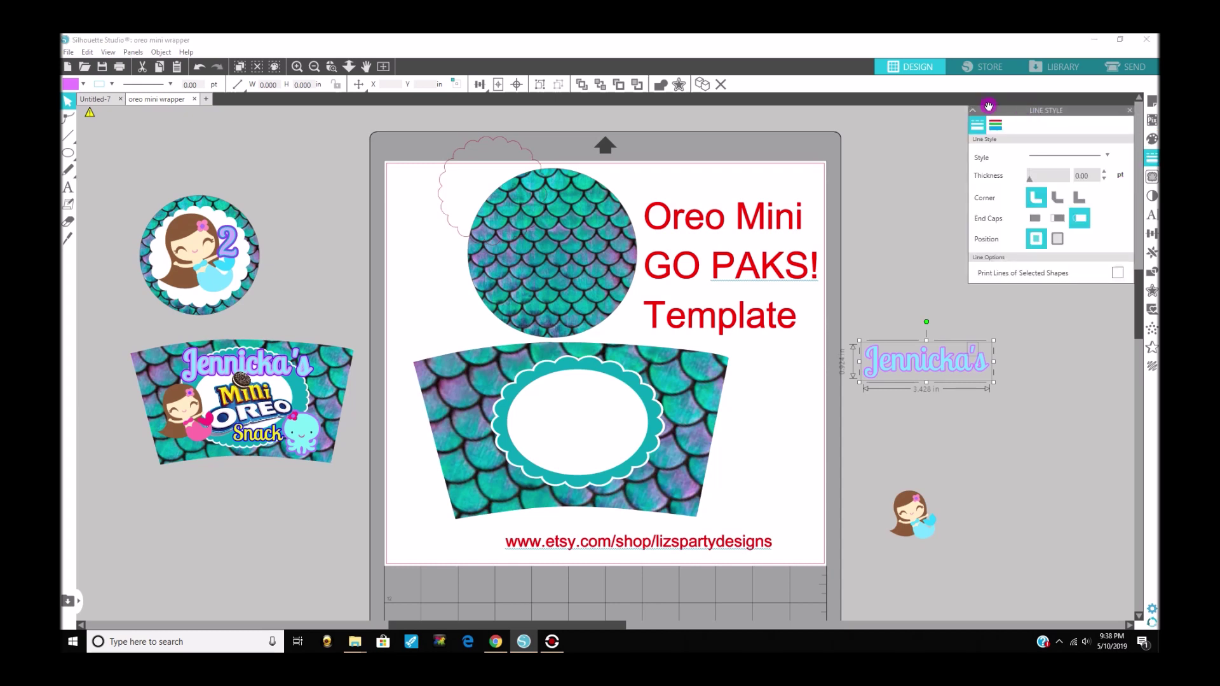
{"action": "left_click", "coordinate": [1104, 198]}
- Select the name together with its light violet offset and group them
{"action": "left_click_drag", "start_coordinate": [852, 404], "coordinate": [977, 362]}
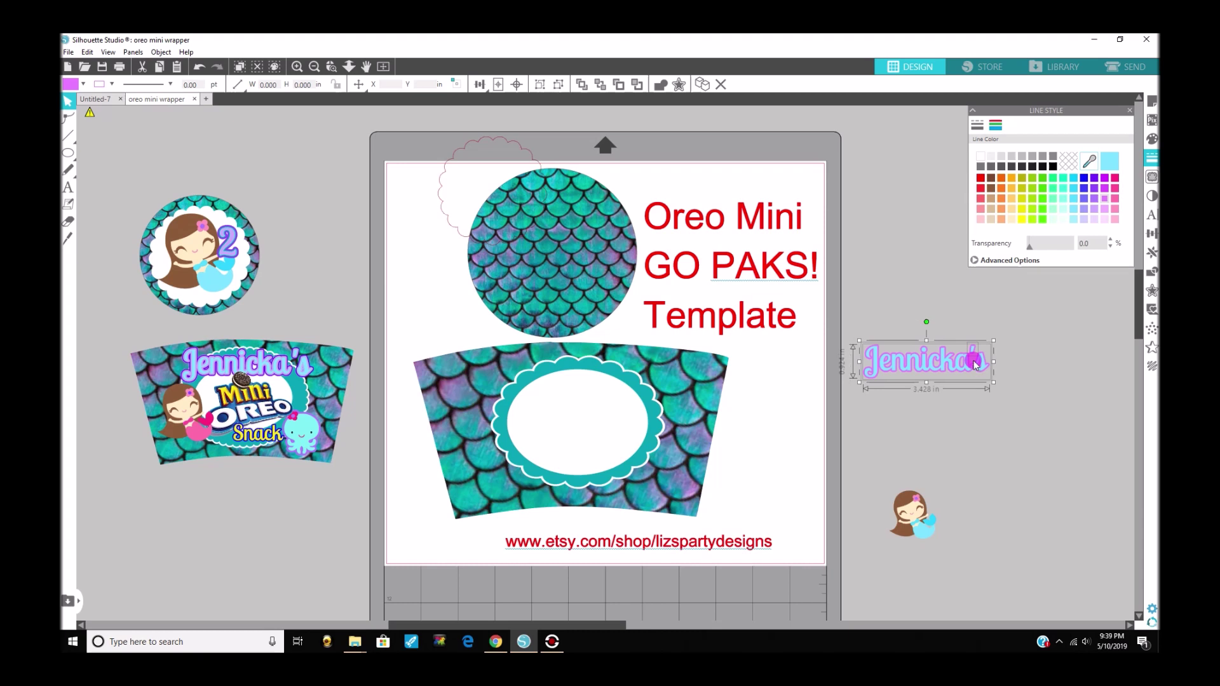
{"action": "right_click", "coordinate": [976, 364]}
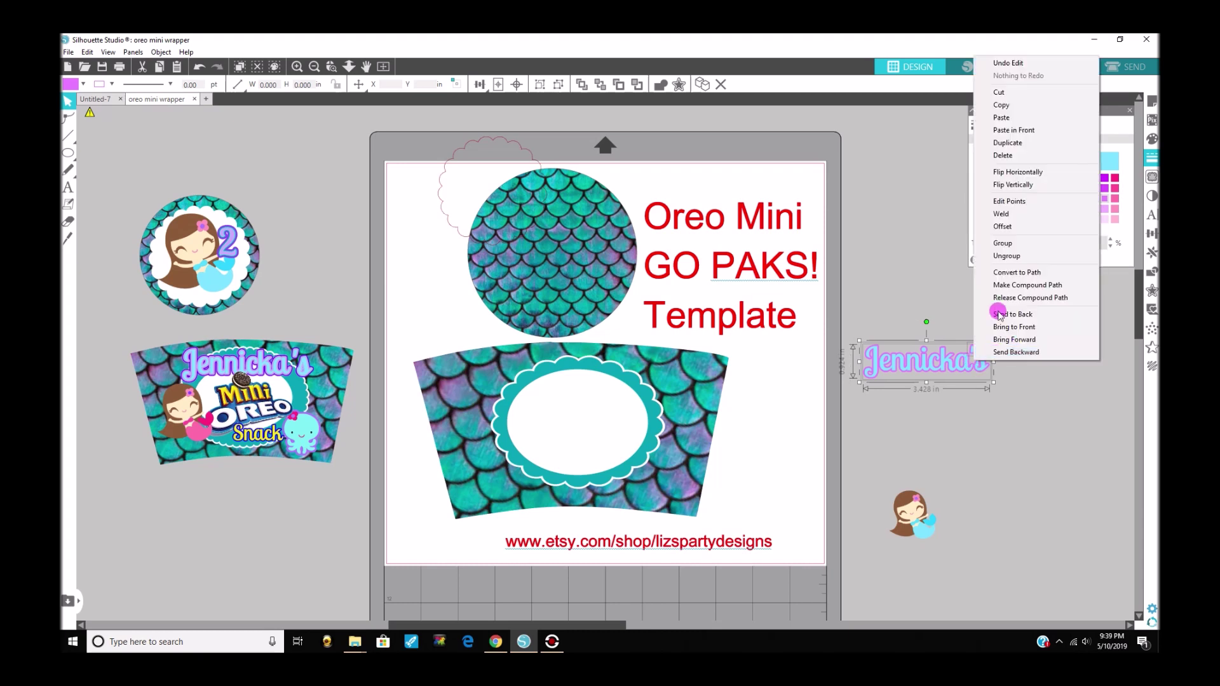
{"action": "left_click", "coordinate": [1023, 247]}
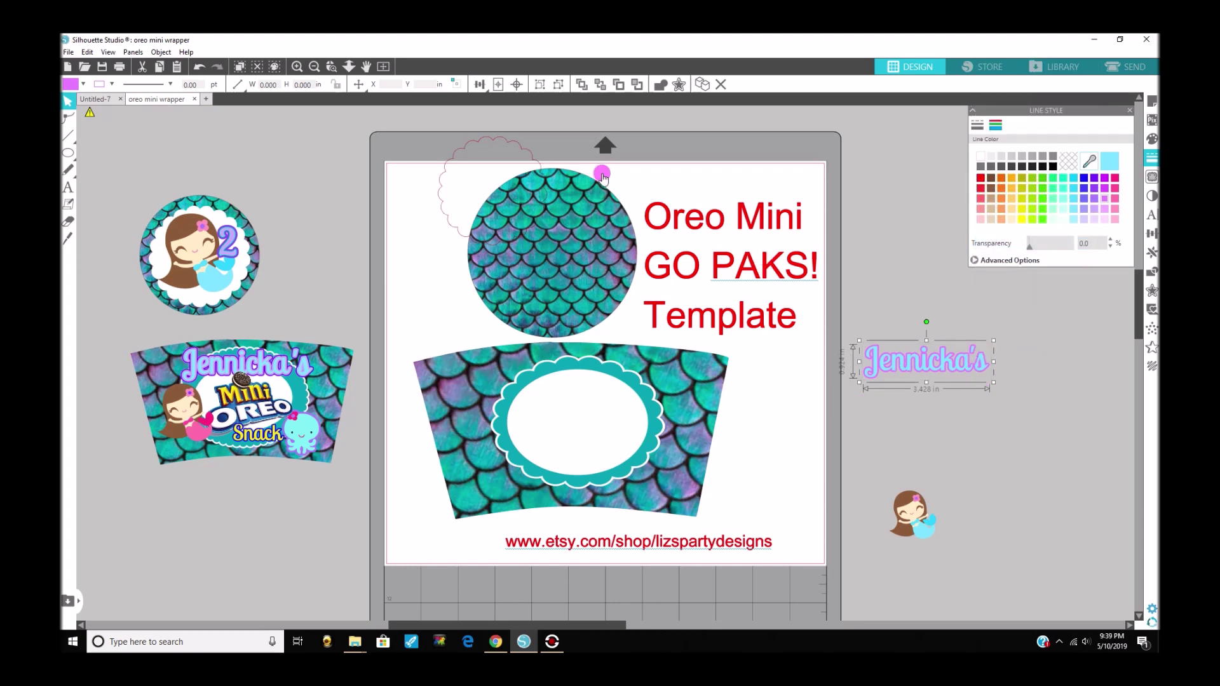
{"action": "left_click", "coordinate": [678, 86]}
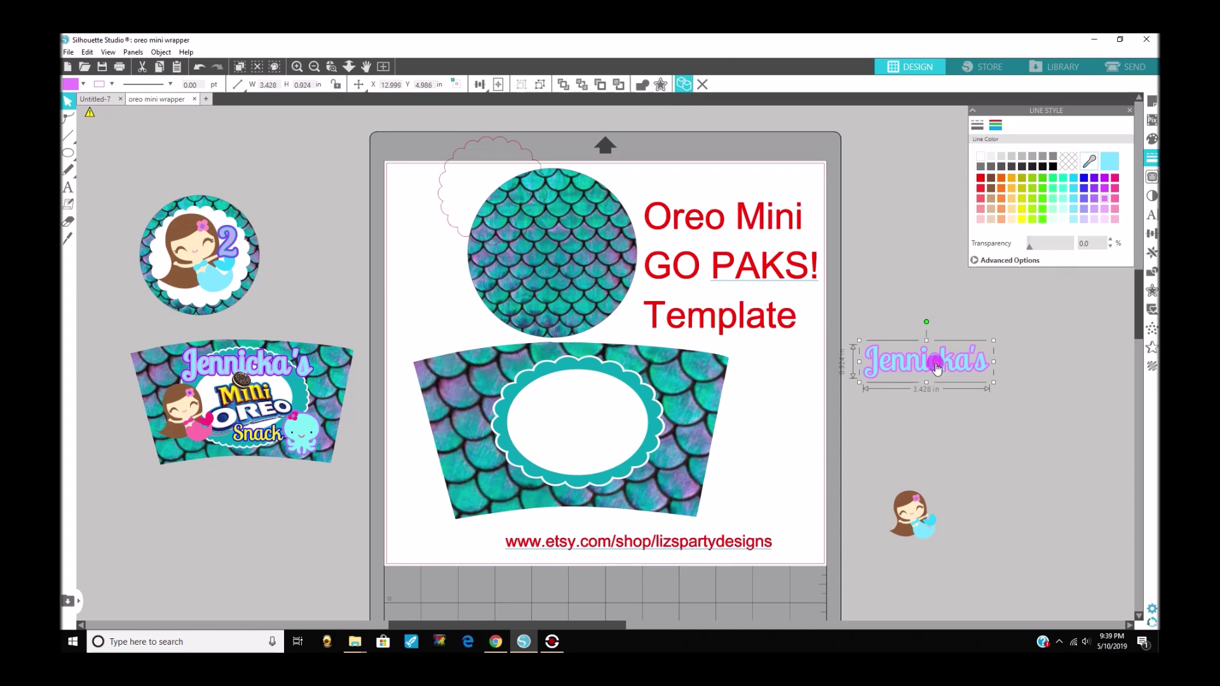
{"action": "left_click", "coordinate": [929, 389]}
{"action": "left_click", "coordinate": [943, 362]}
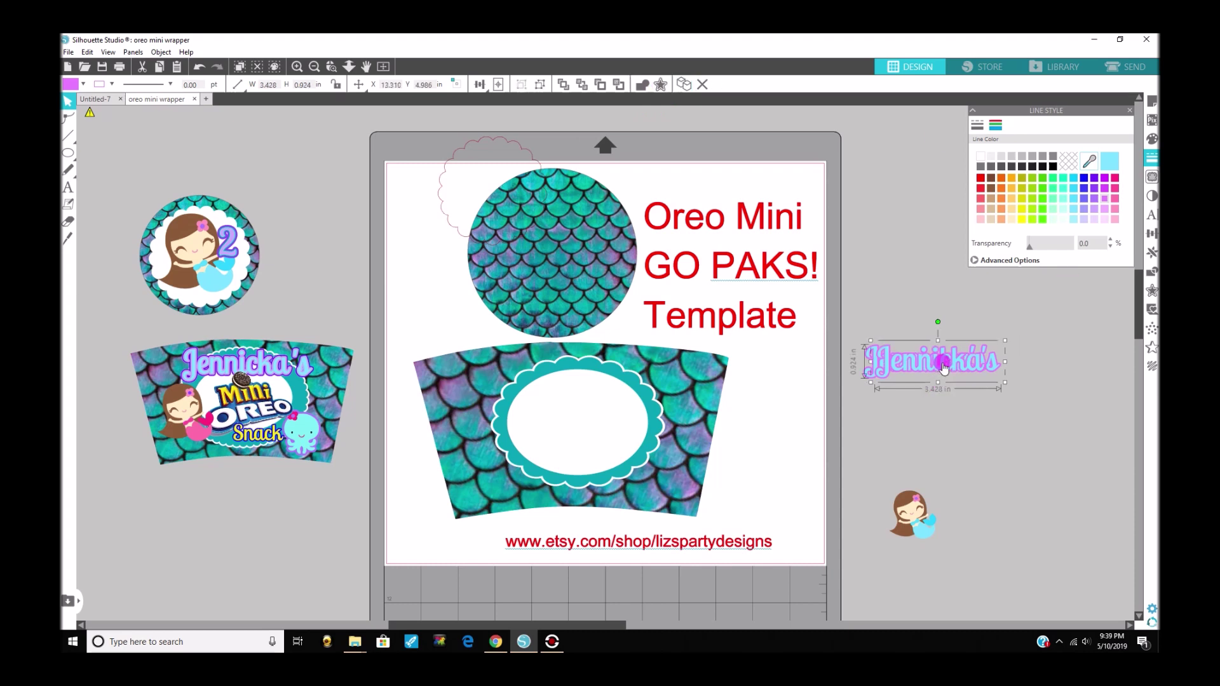
{"action": "left_click", "coordinate": [877, 371]}
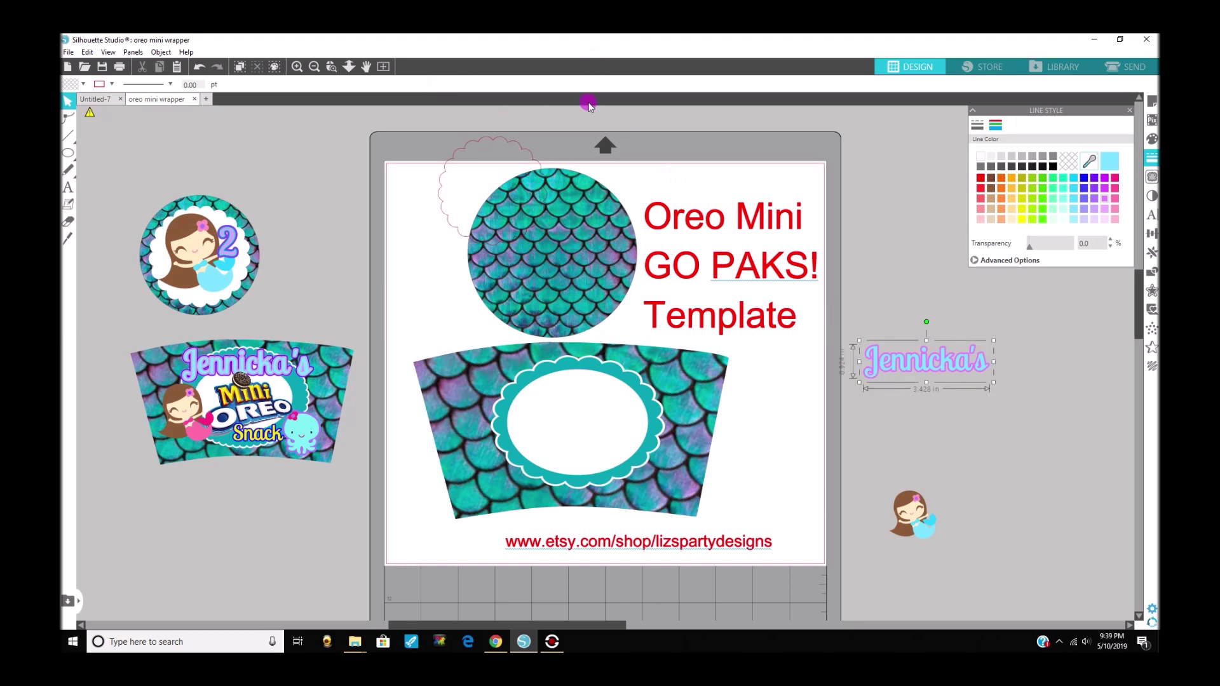
- Add a second thin offset around the grouped name, about 3.49 in wide overall
{"action": "left_click", "coordinate": [906, 363]}
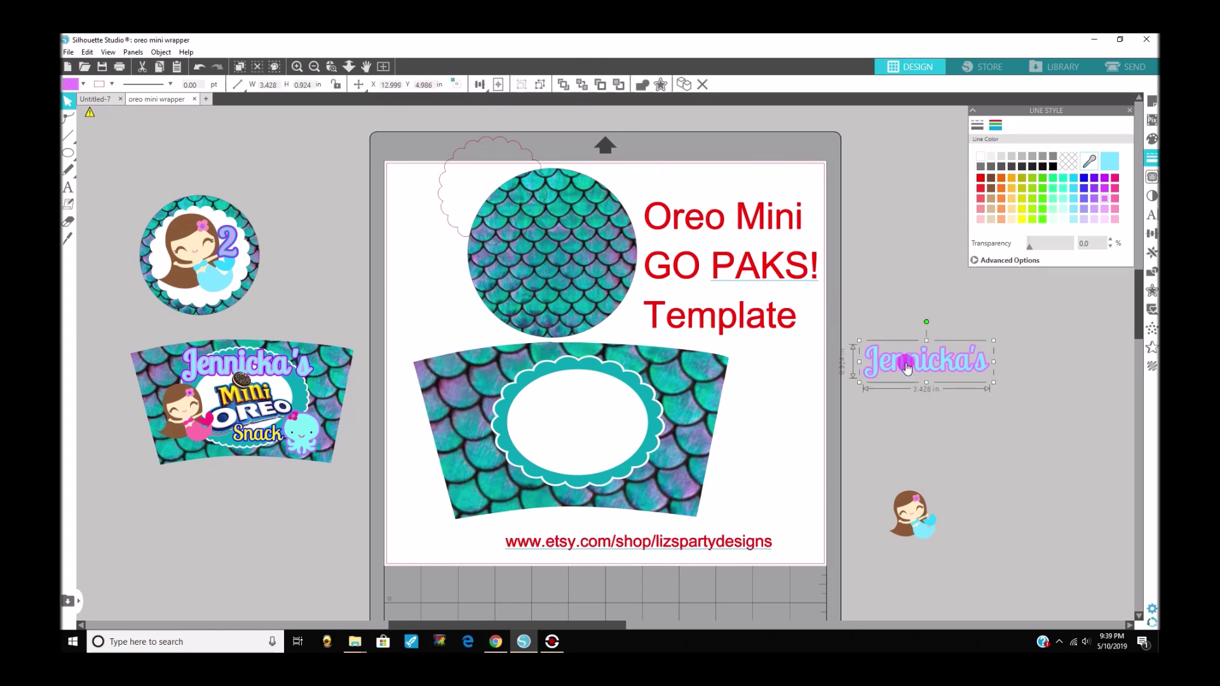
{"action": "left_click", "coordinate": [662, 85]}
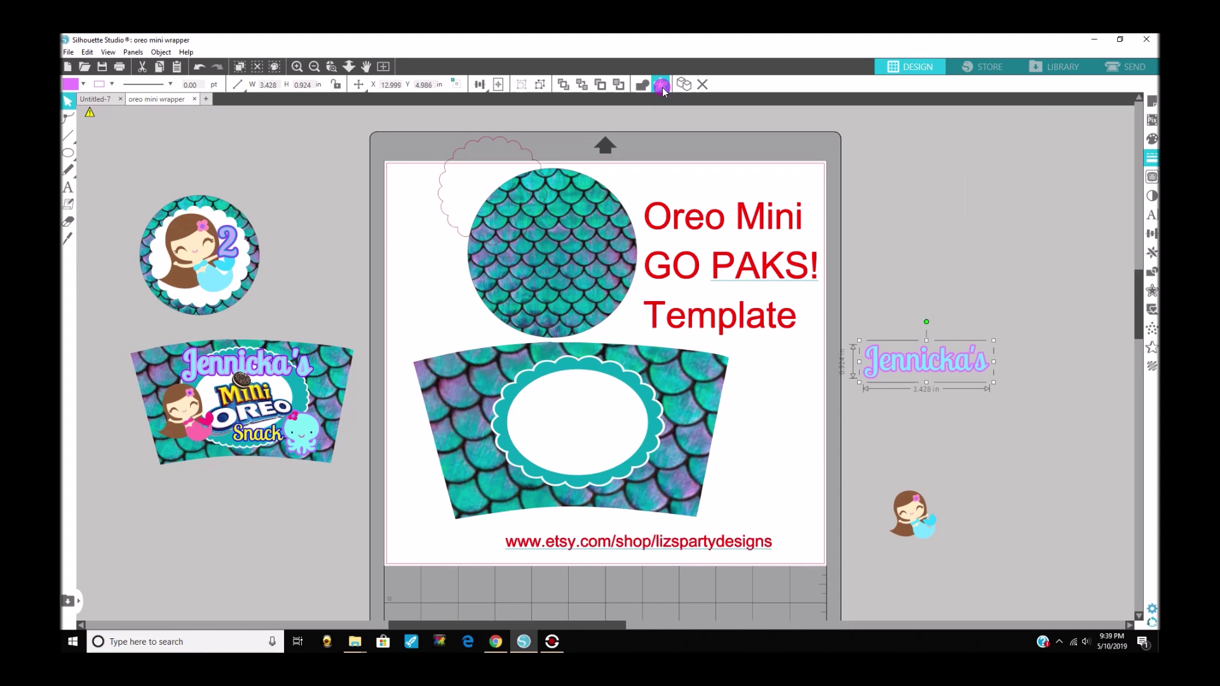
{"action": "left_click", "coordinate": [1088, 210]}
{"action": "left_click", "coordinate": [1009, 141]}
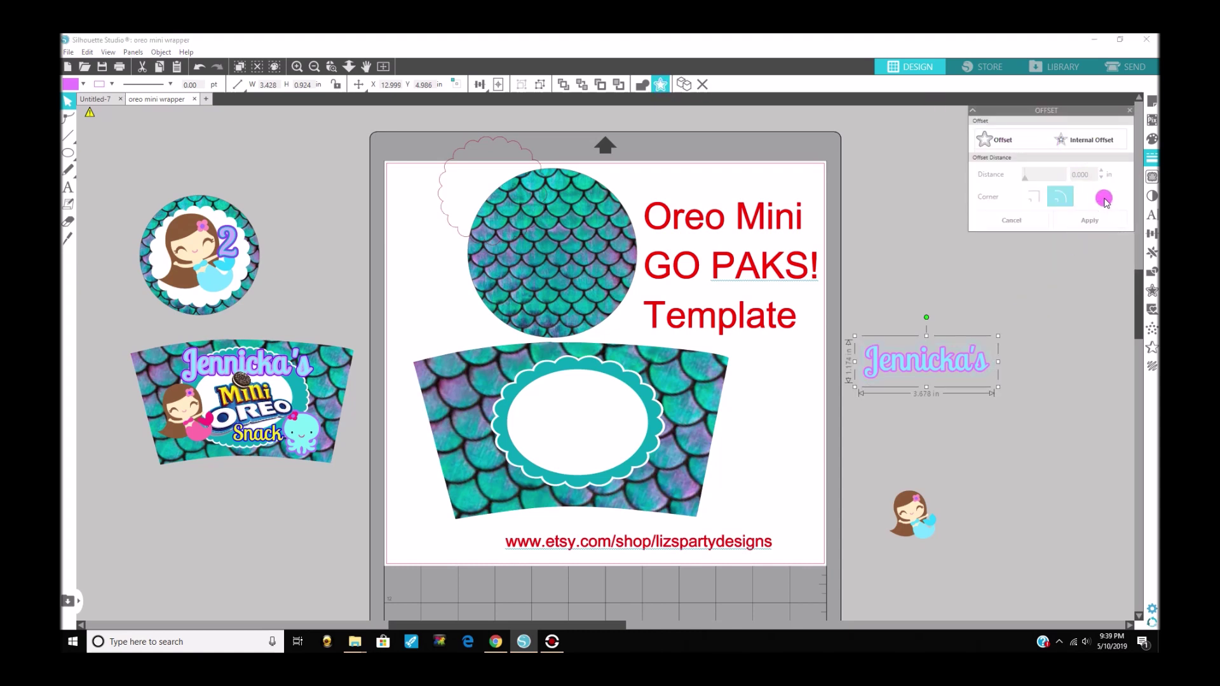
- Fill the outer offset of the name with dark violet and give it the same line color
{"action": "left_click", "coordinate": [1152, 140]}
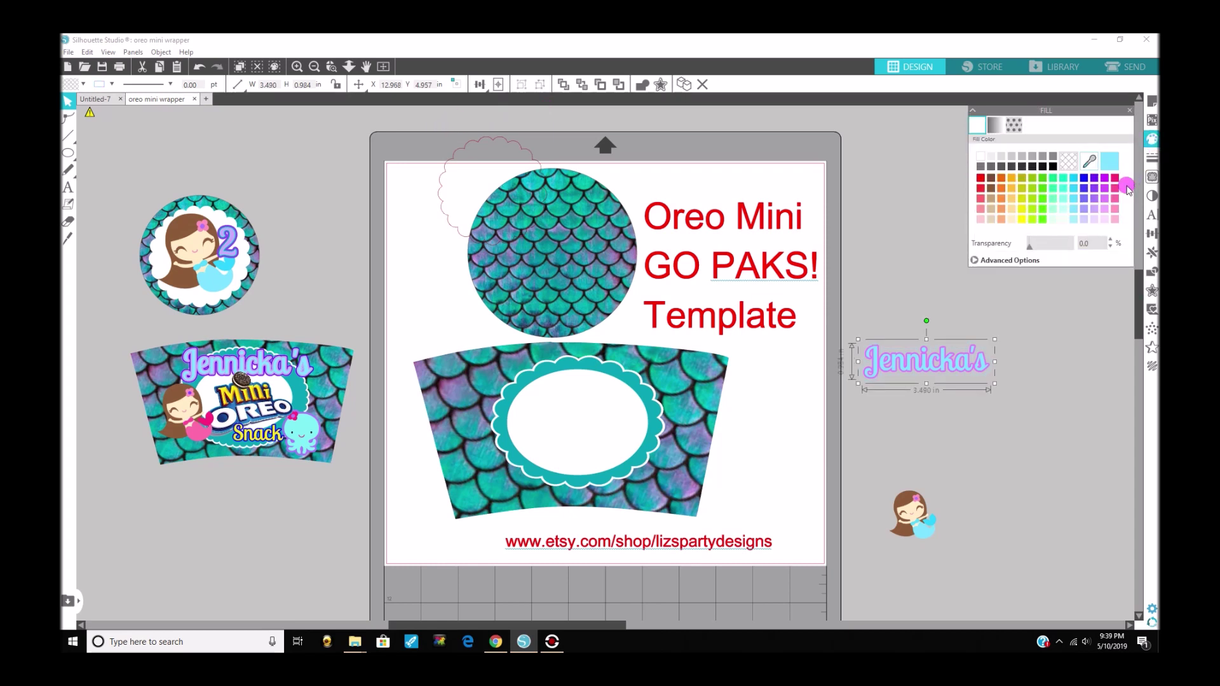
{"action": "left_click", "coordinate": [1094, 178]}
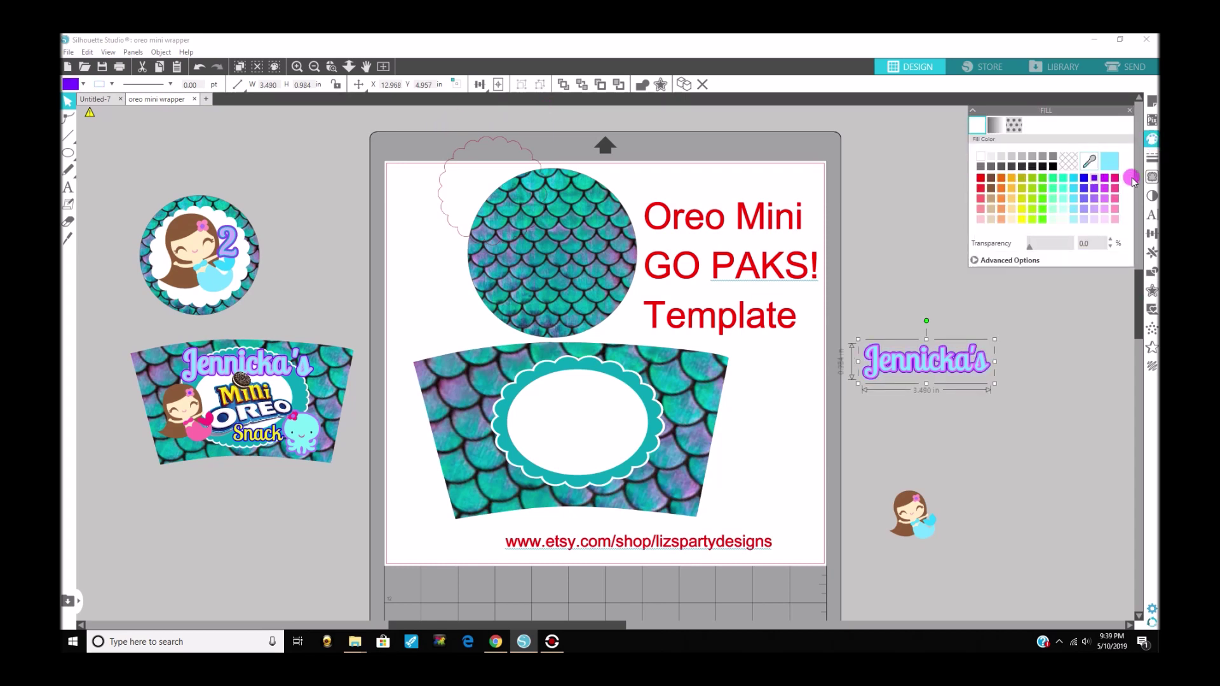
{"action": "left_click", "coordinate": [1151, 158]}
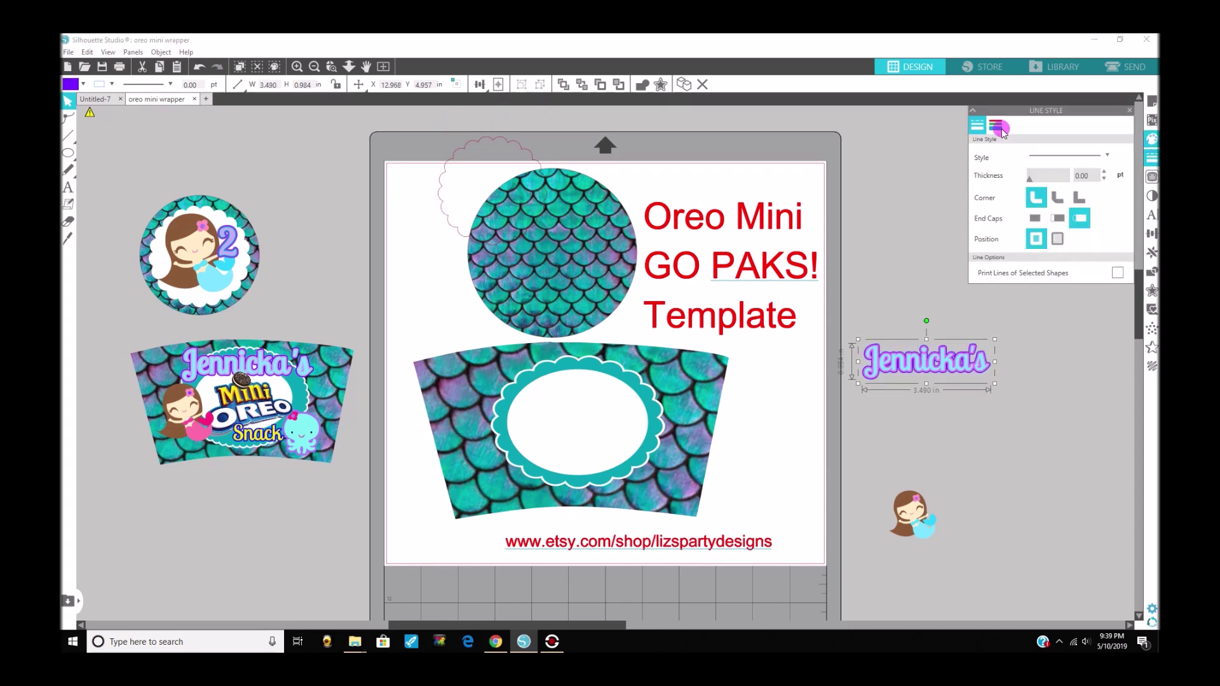
{"action": "left_click", "coordinate": [996, 125]}
{"action": "left_click", "coordinate": [1094, 183]}
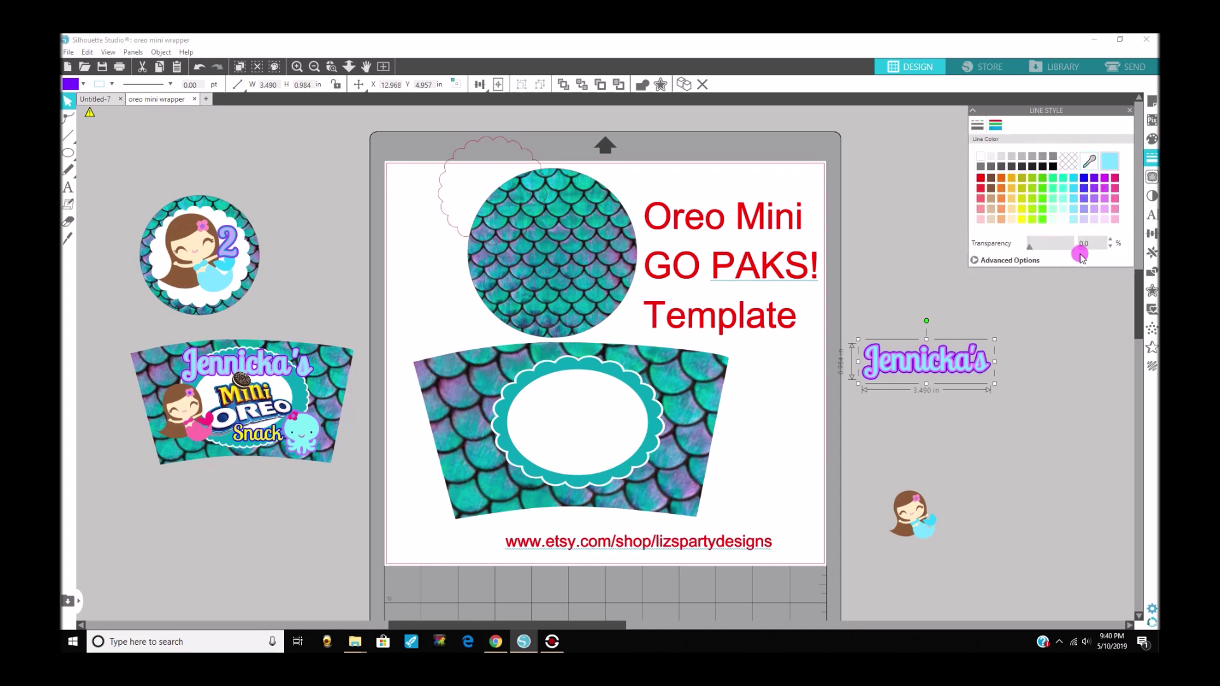
- Group the name with both offsets and place it along the wrapper's upper edge, centered above the white ellipse
{"action": "left_click", "coordinate": [844, 326]}
{"action": "left_click_drag", "start_coordinate": [852, 330], "coordinate": [1029, 412]}
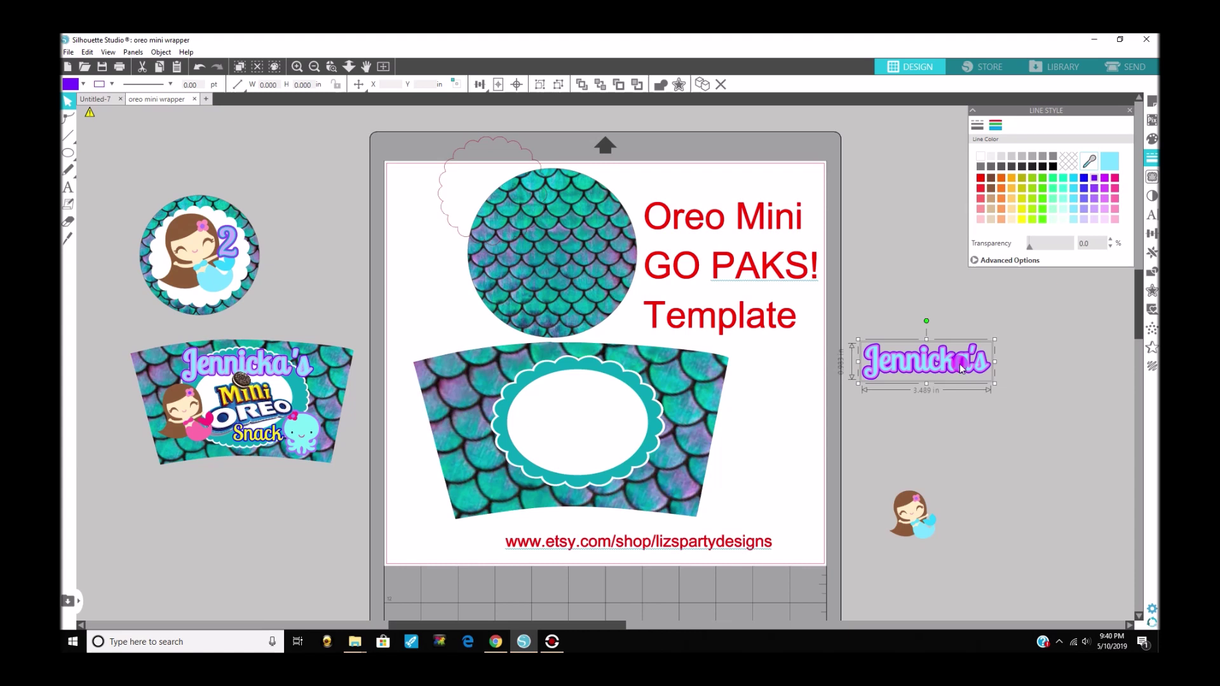
{"action": "right_click", "coordinate": [962, 369]}
{"action": "left_click", "coordinate": [997, 255]}
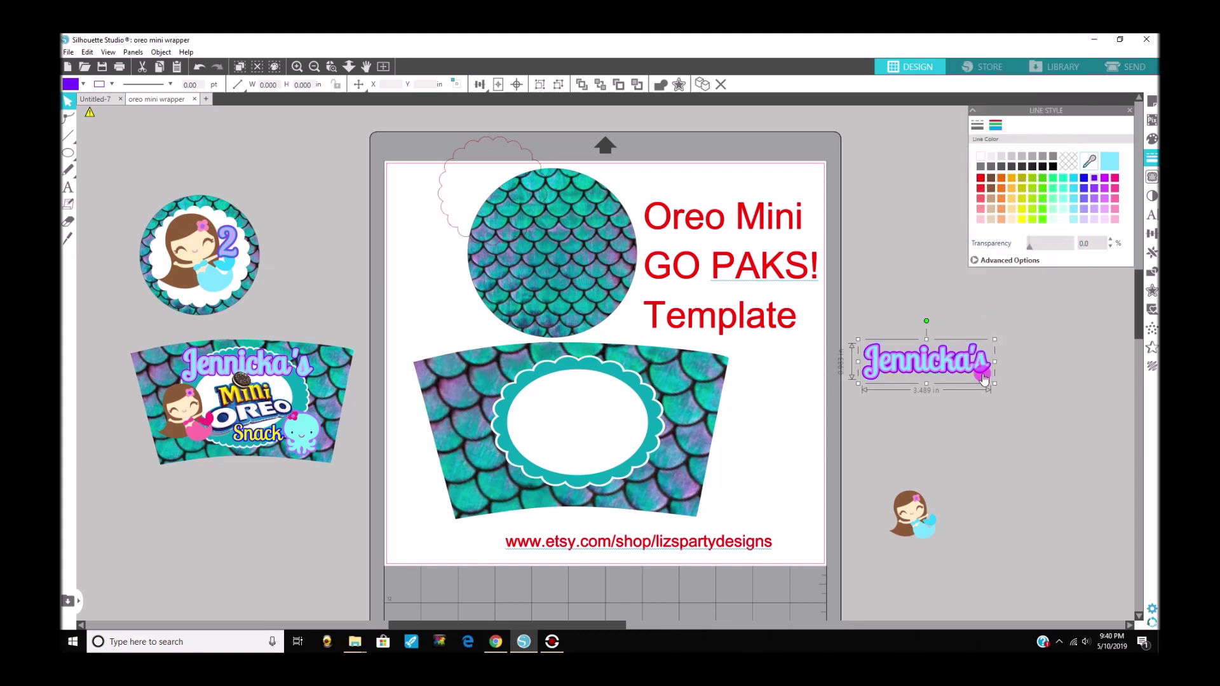
{"action": "left_click", "coordinate": [985, 374]}
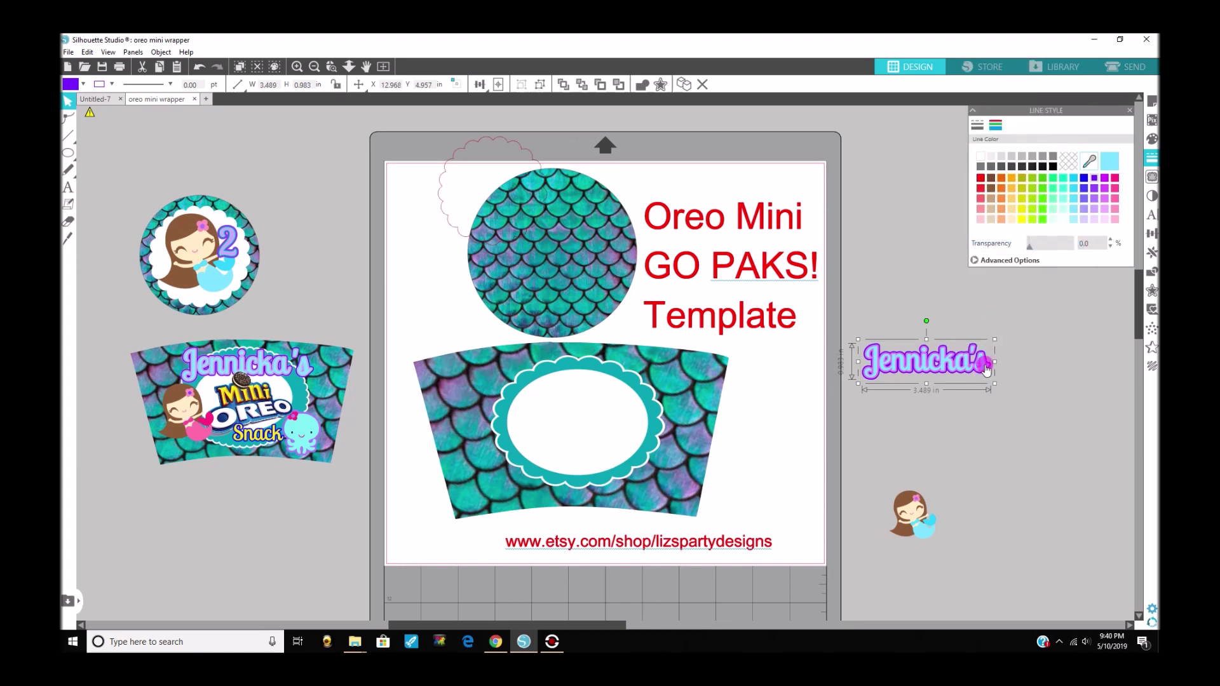
{"action": "left_click_drag", "start_coordinate": [986, 370], "coordinate": [639, 372]}
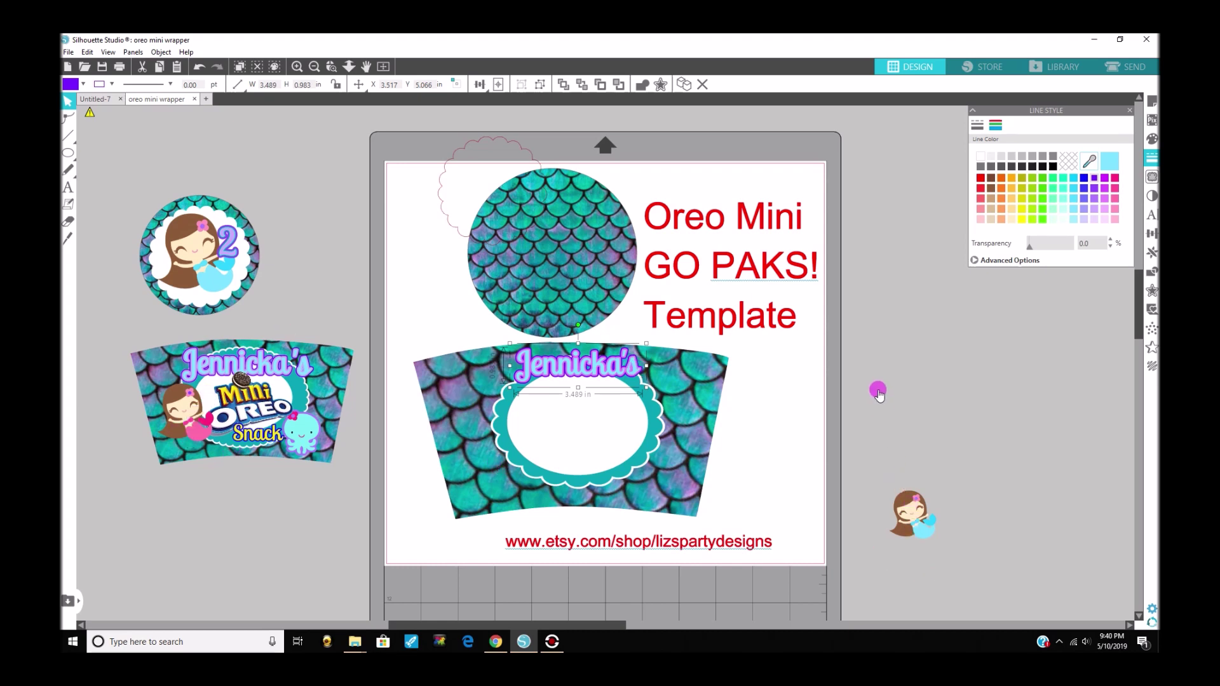
- Move the blue-tailed mermaid up beside the page, and duplicate the pink-tailed mermaid from the sample onto the new wrapper's left side
{"action": "left_click", "coordinate": [913, 545]}
{"action": "left_click_drag", "start_coordinate": [917, 536], "coordinate": [895, 408]}
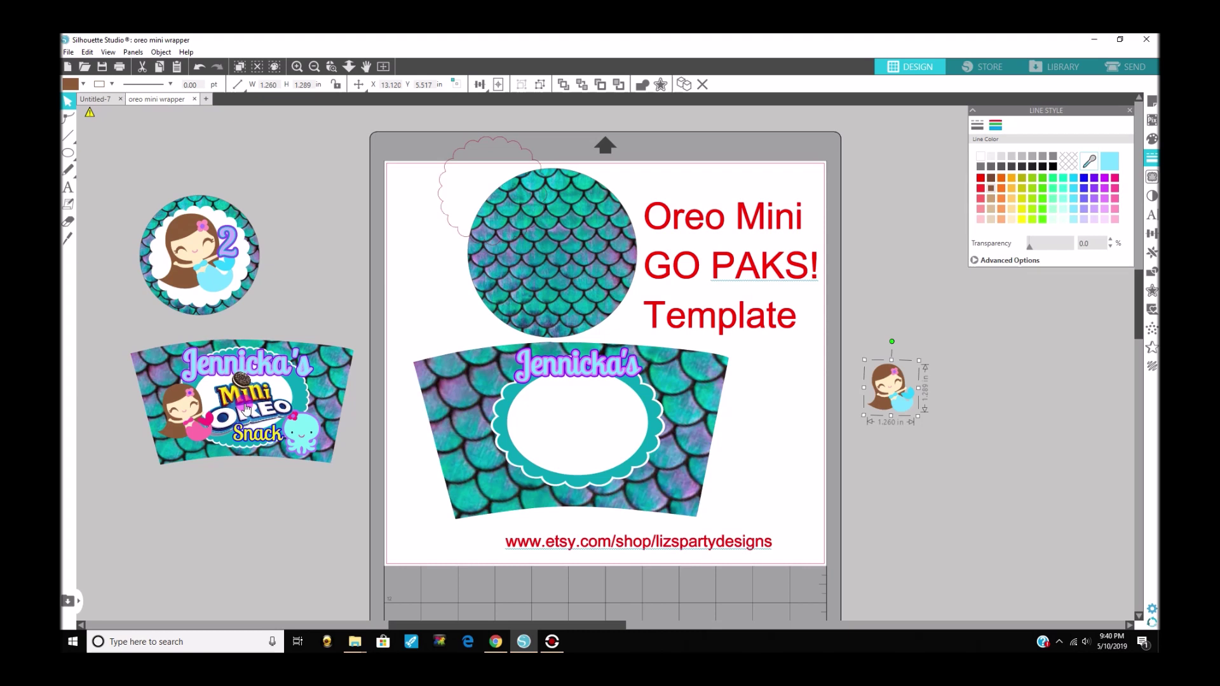
{"action": "left_click", "coordinate": [199, 432]}
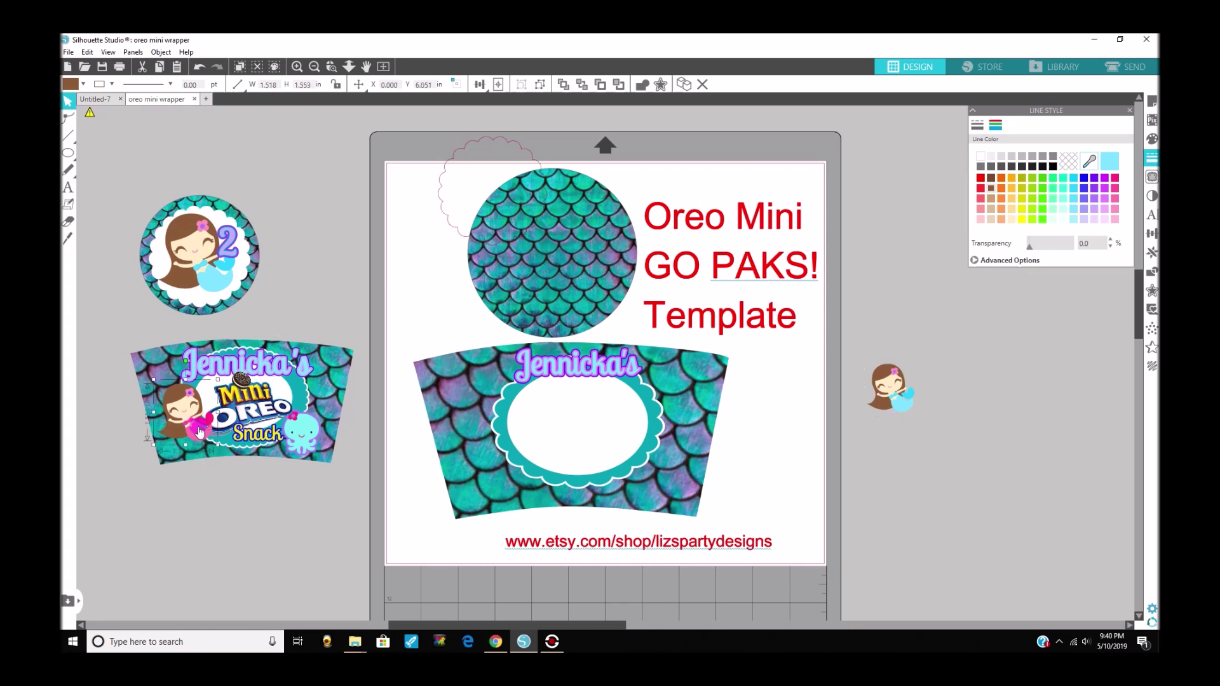
{"action": "right_click", "coordinate": [199, 432]}
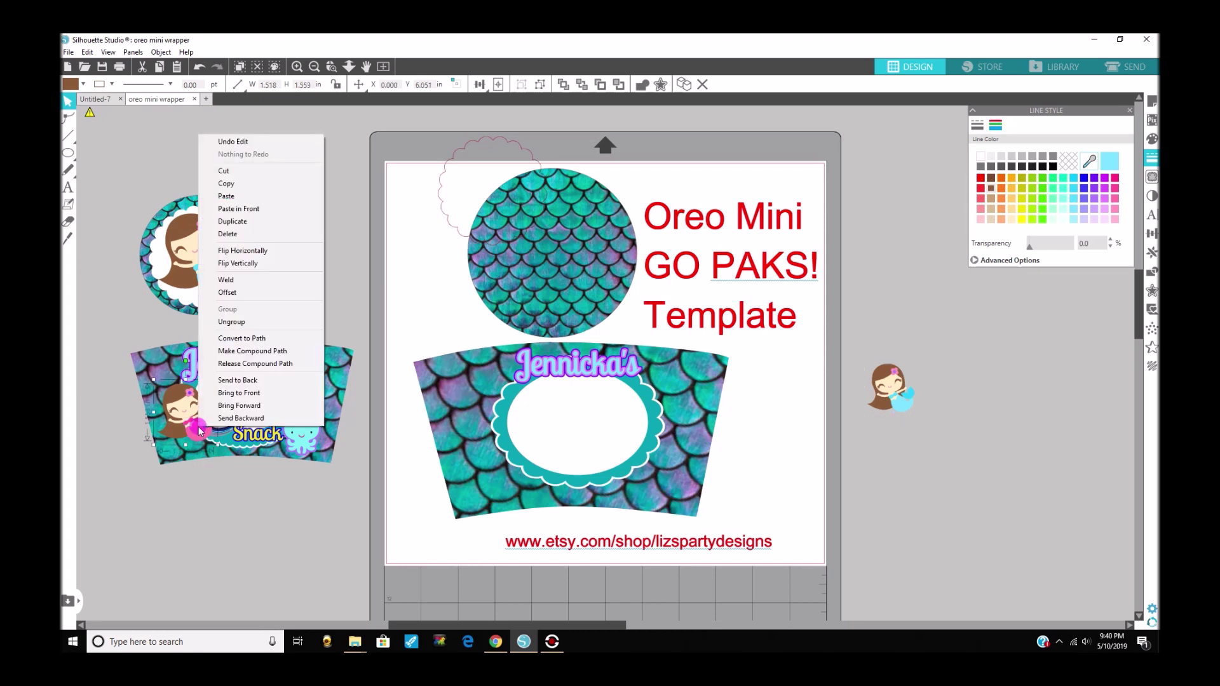
{"action": "left_click", "coordinate": [245, 224]}
{"action": "left_click_drag", "start_coordinate": [202, 445], "coordinate": [494, 462]}
- Enlarge the pink-tailed mermaid to about 2.78 in wide and position it over the left part of the scalloped label
{"action": "left_click_drag", "start_coordinate": [564, 509], "coordinate": [532, 470]}
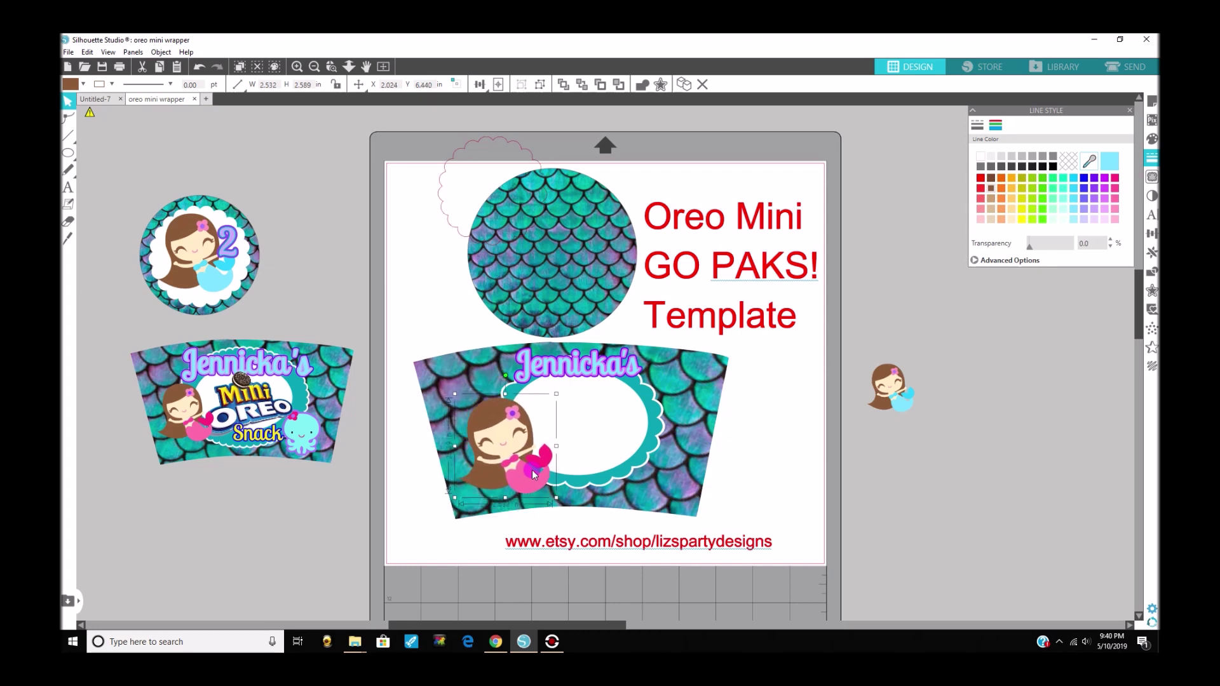
{"action": "left_click_drag", "start_coordinate": [519, 465], "coordinate": [516, 451]}
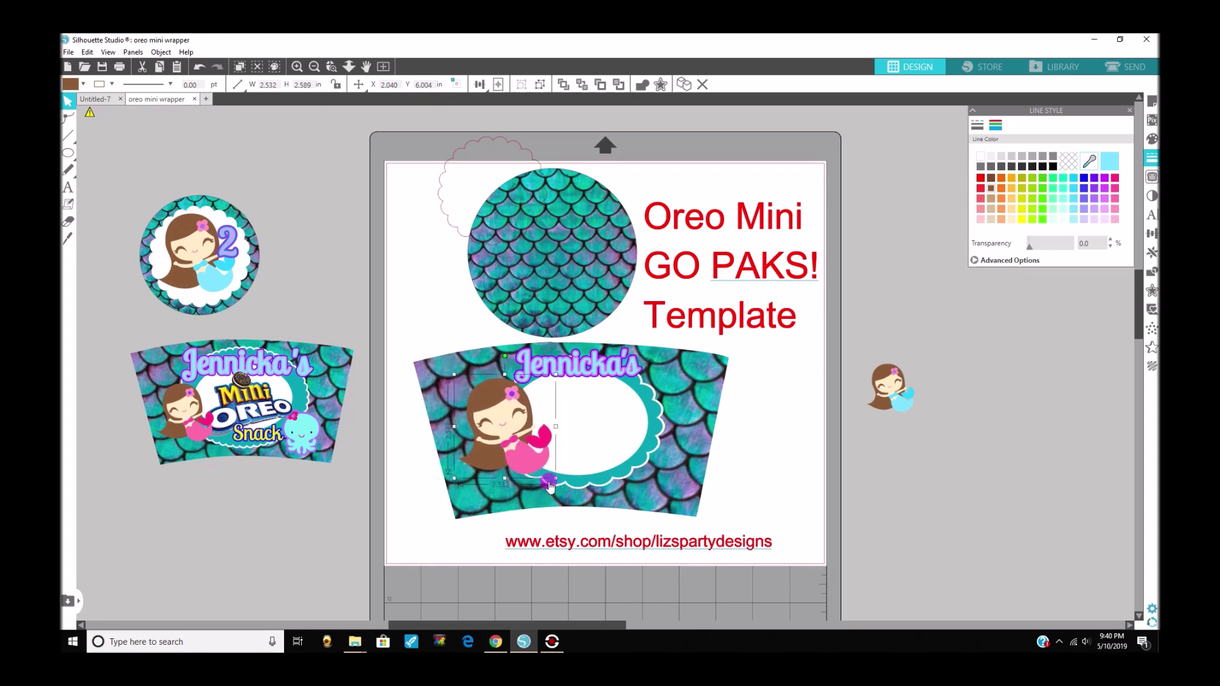
{"action": "left_click_drag", "start_coordinate": [567, 498], "coordinate": [542, 487]}
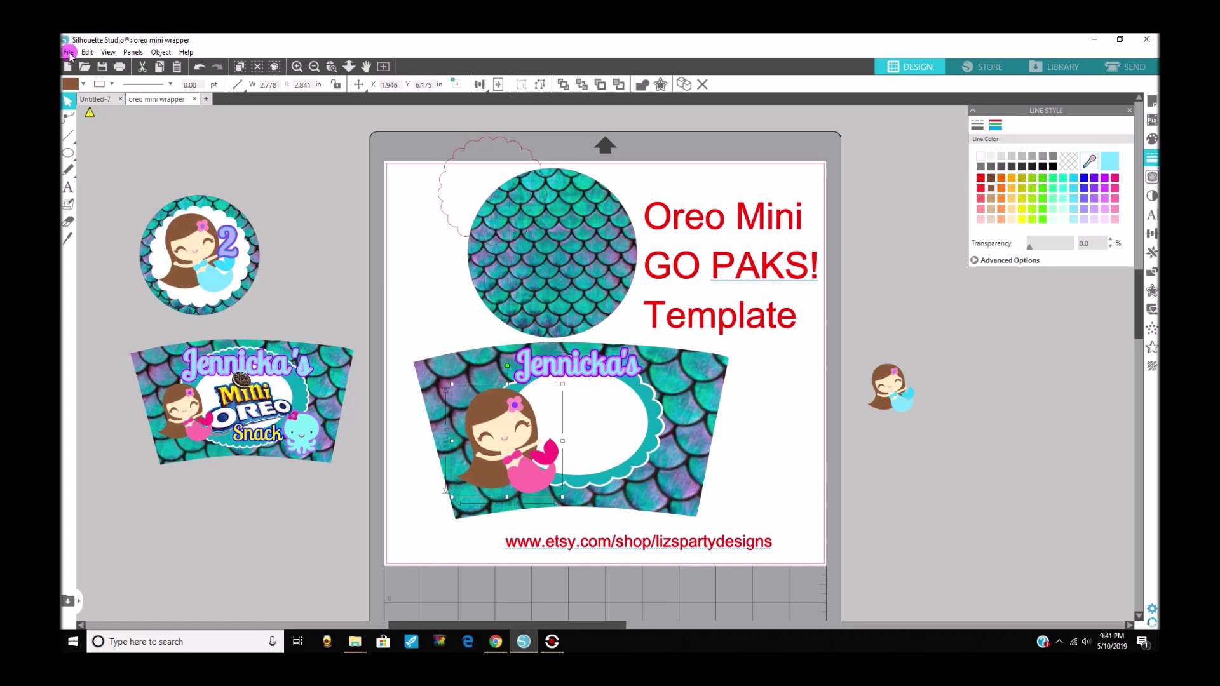
- Switch to Chrome and search Google Images for "mini oreo logo"
{"action": "left_click", "coordinate": [495, 642]}
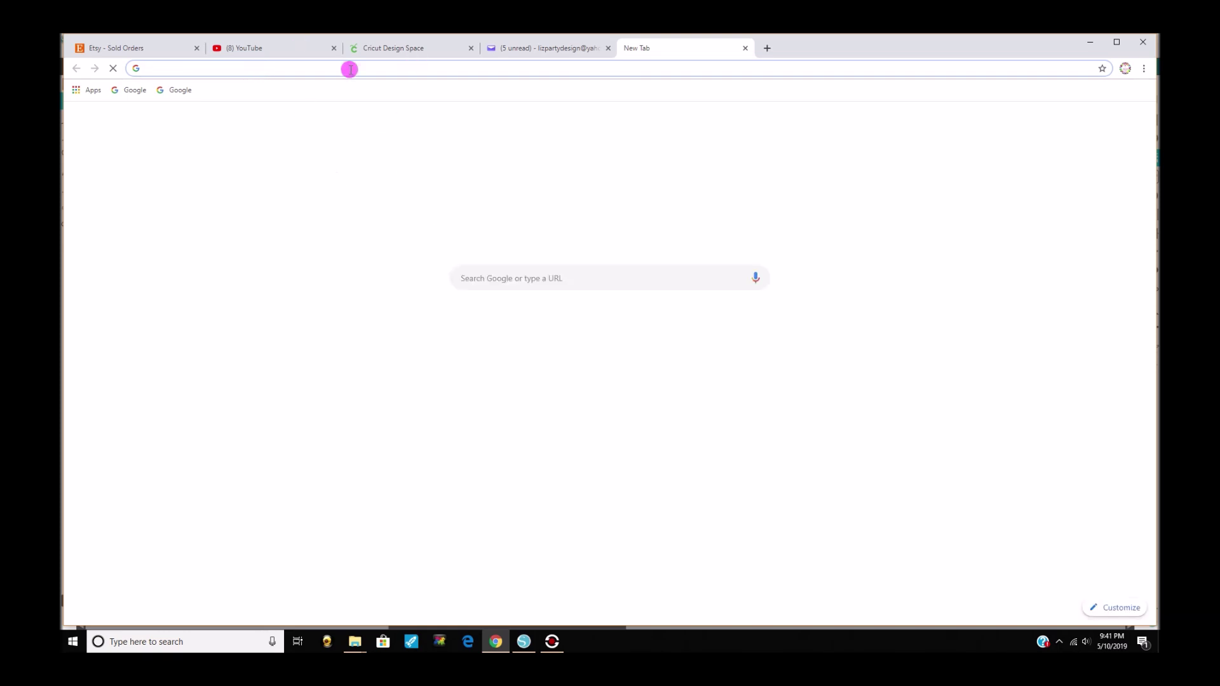
{"action": "left_click", "coordinate": [471, 276]}
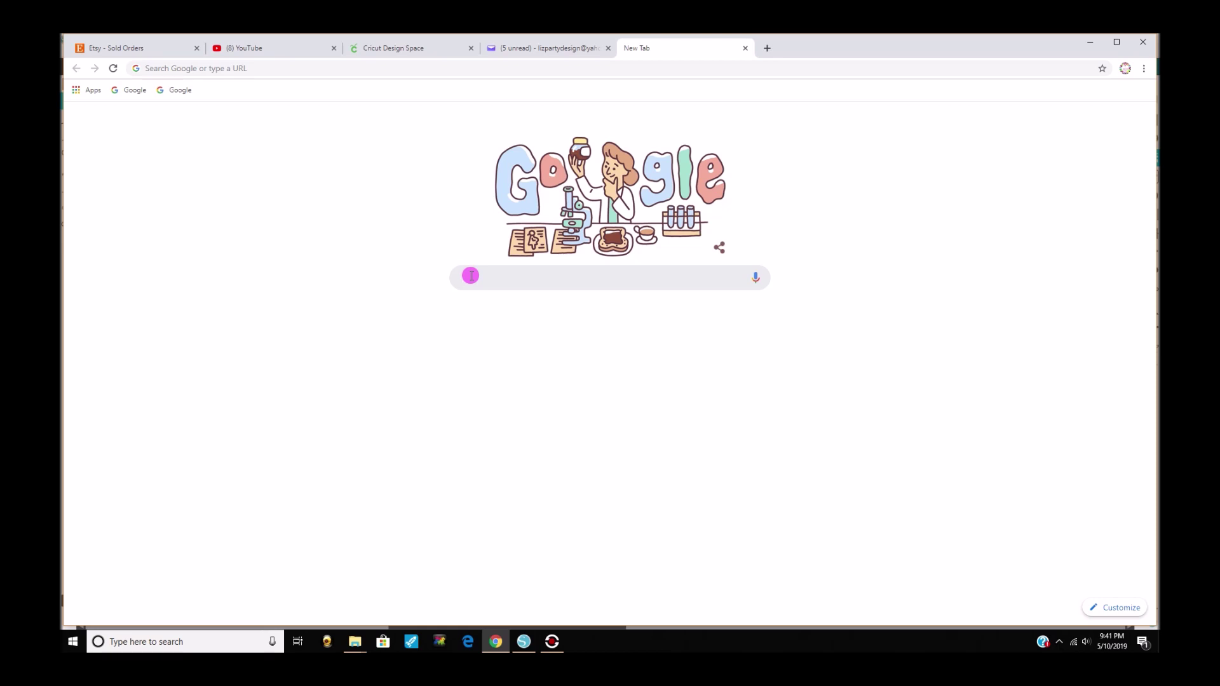
{"action": "type", "text": "mini oed"}
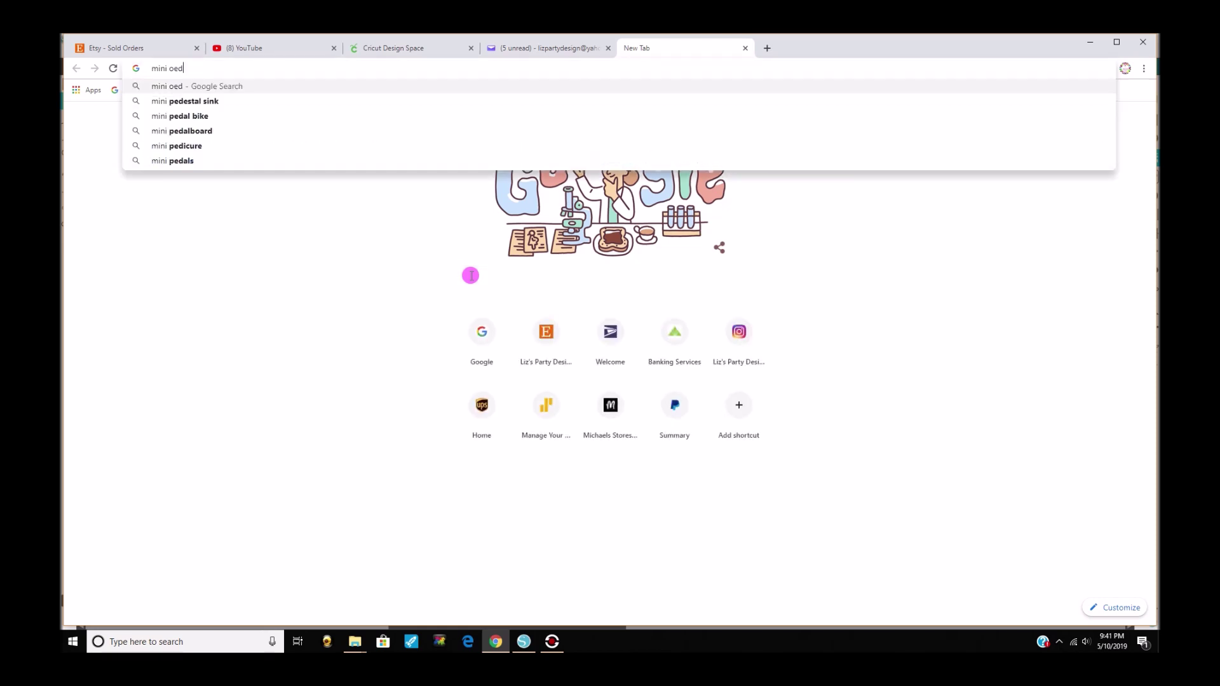
{"action": "key", "text": "BackSpace"}
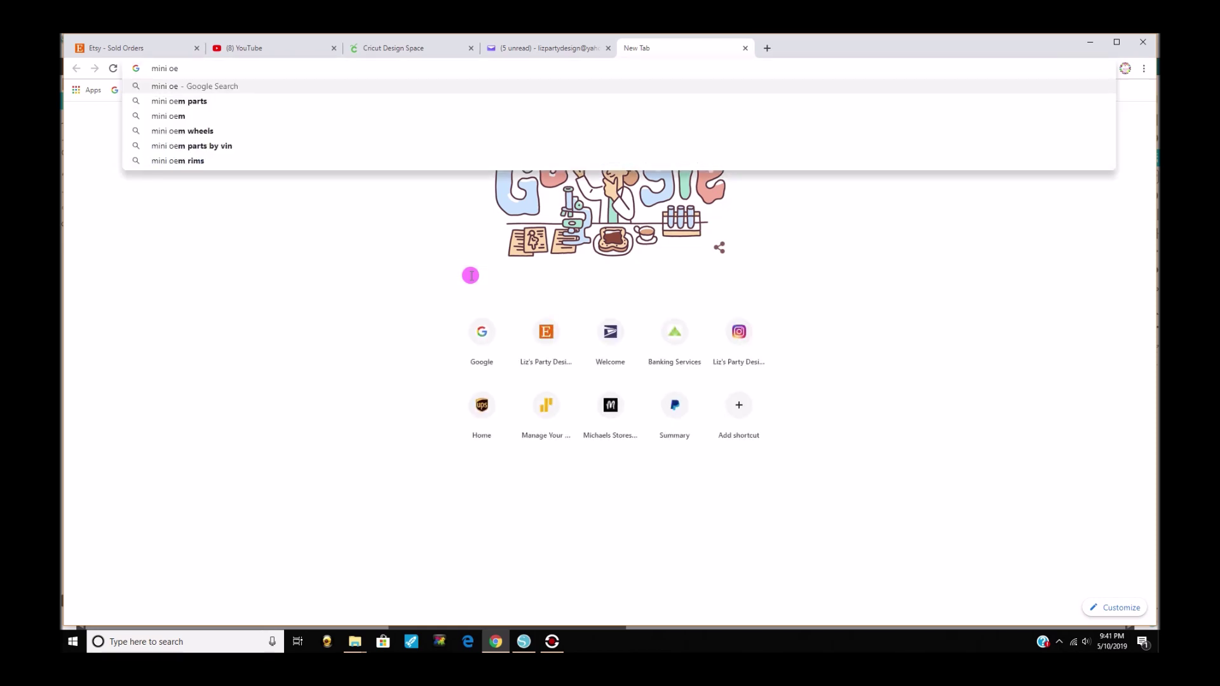
{"action": "key", "text": "BackSpace"}
{"action": "type", "text": "reo lo"}
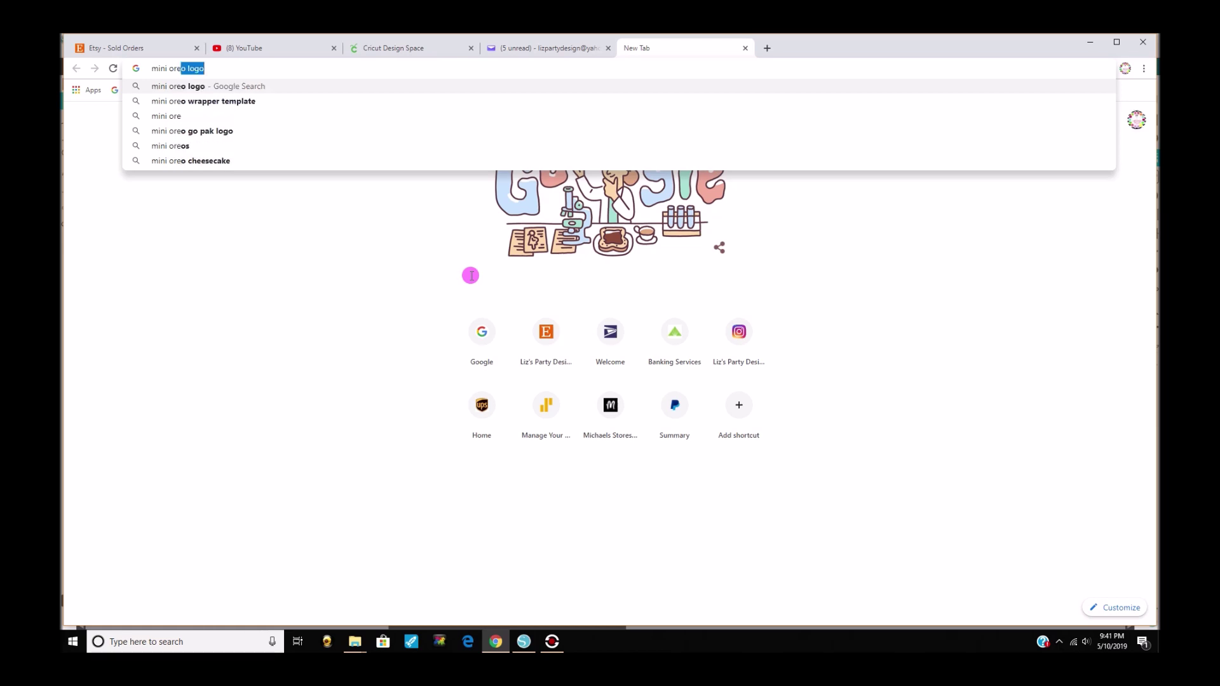
{"action": "type", "text": "go"}
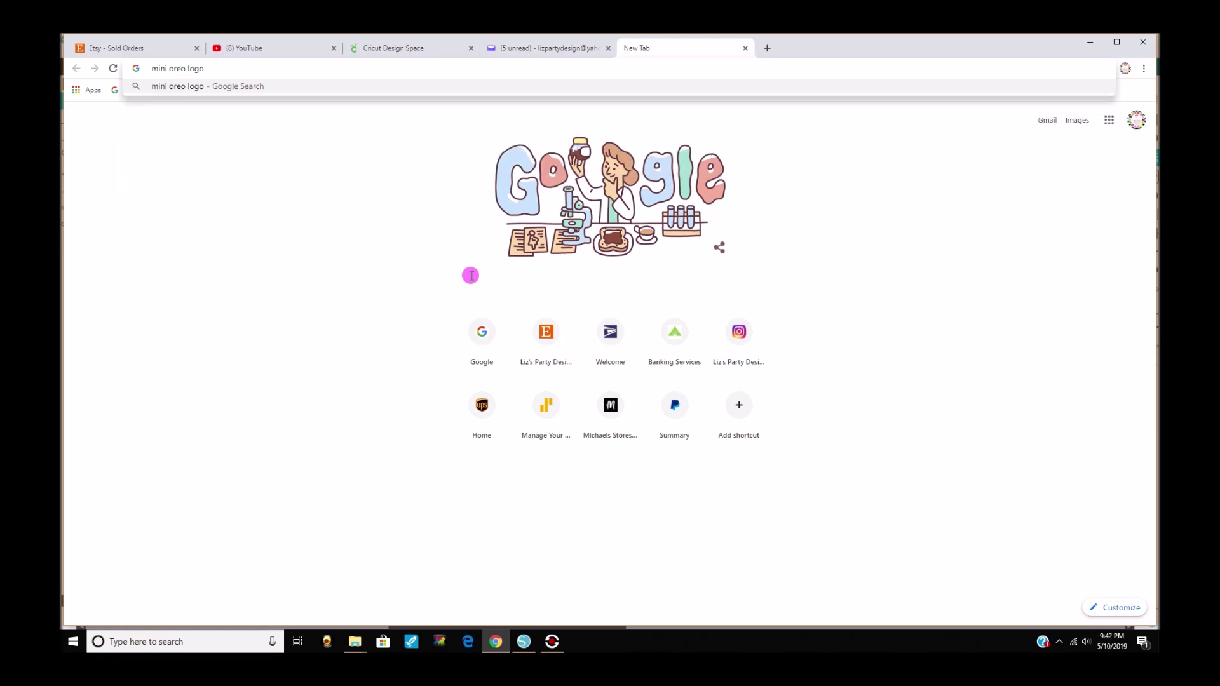
{"action": "key", "text": "Return"}
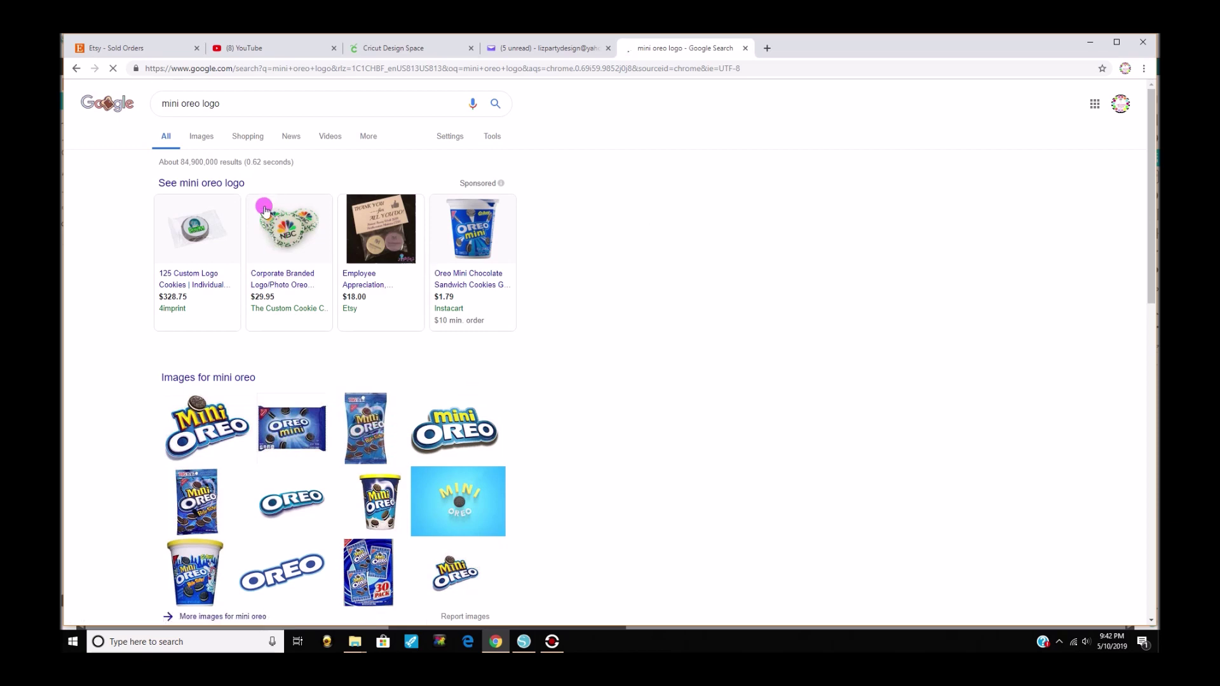
{"action": "left_click", "coordinate": [206, 141]}
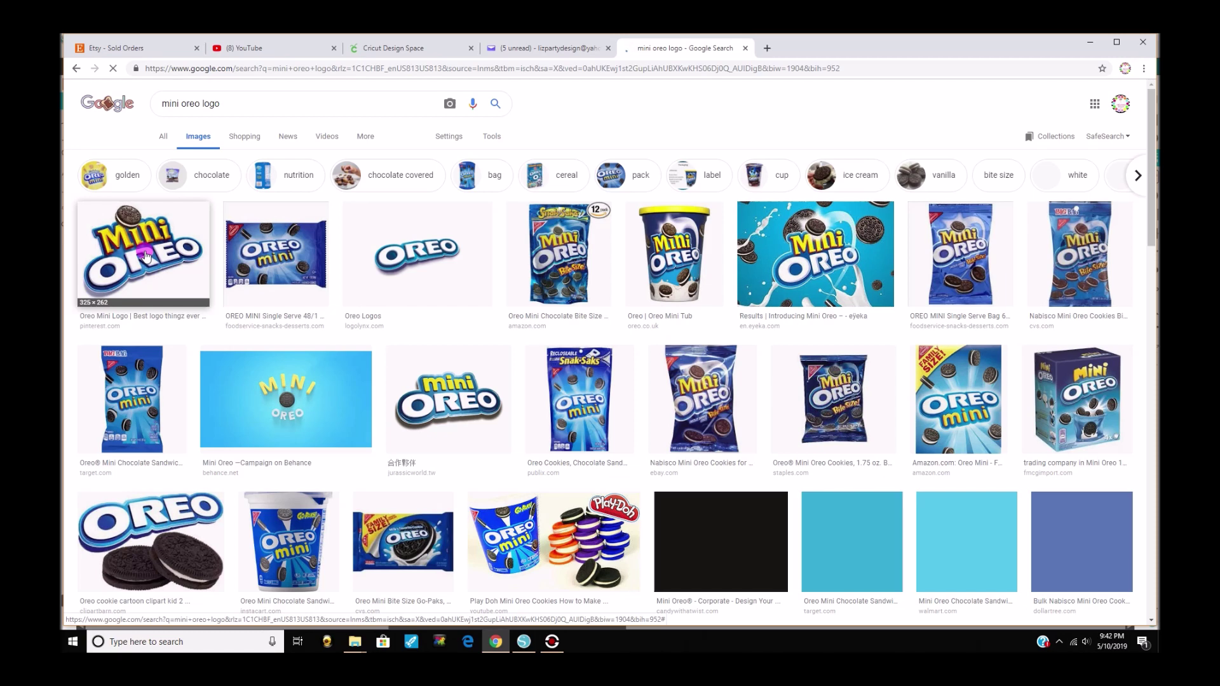
{"action": "right_click", "coordinate": [145, 256]}
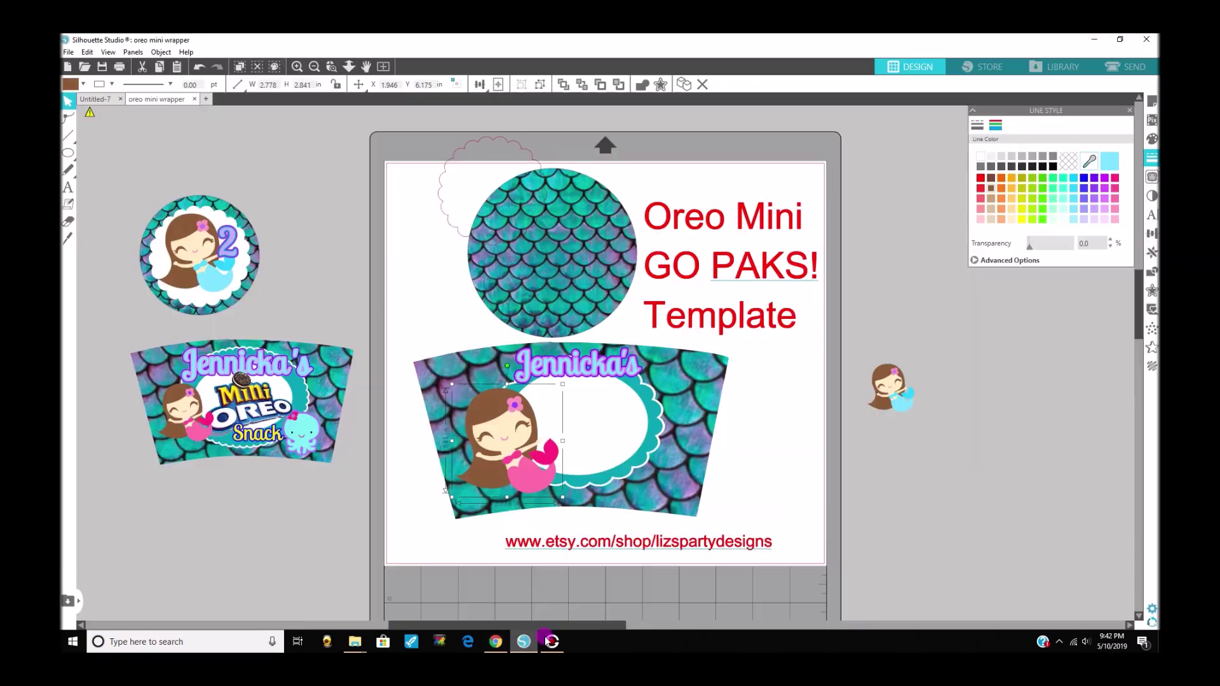
- Return to Silhouette Studio and start merging an image file into the wrapper design
{"action": "left_click", "coordinate": [523, 641]}
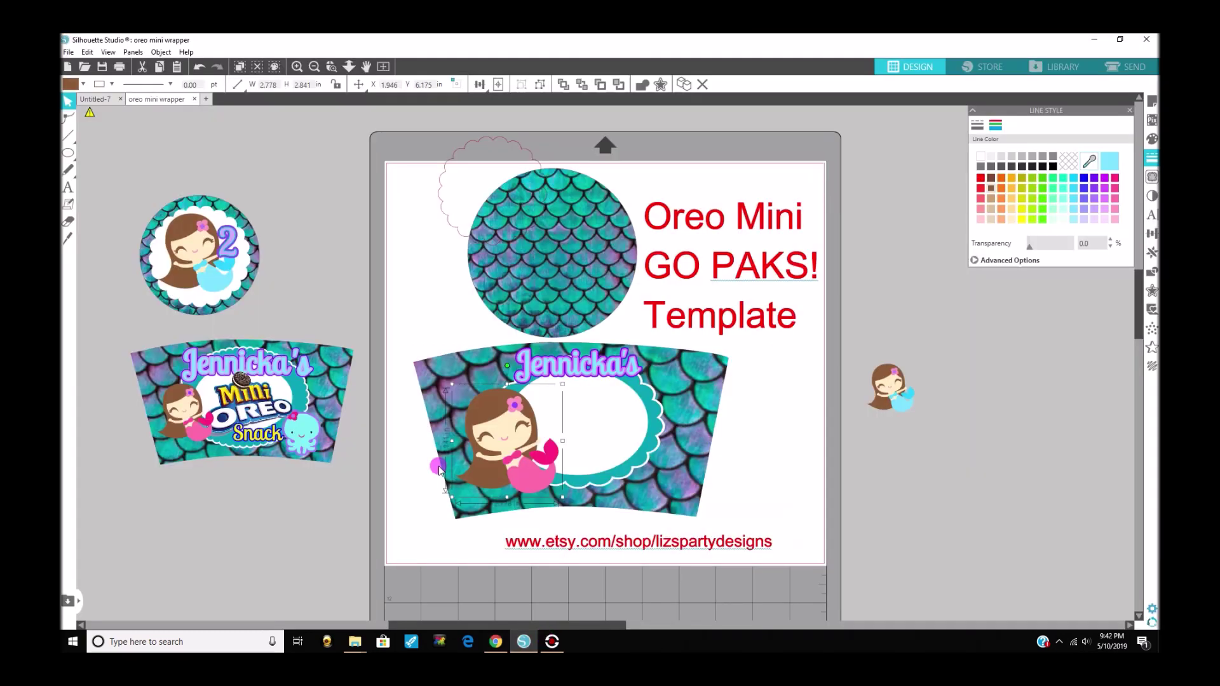
{"action": "left_click", "coordinate": [68, 52]}
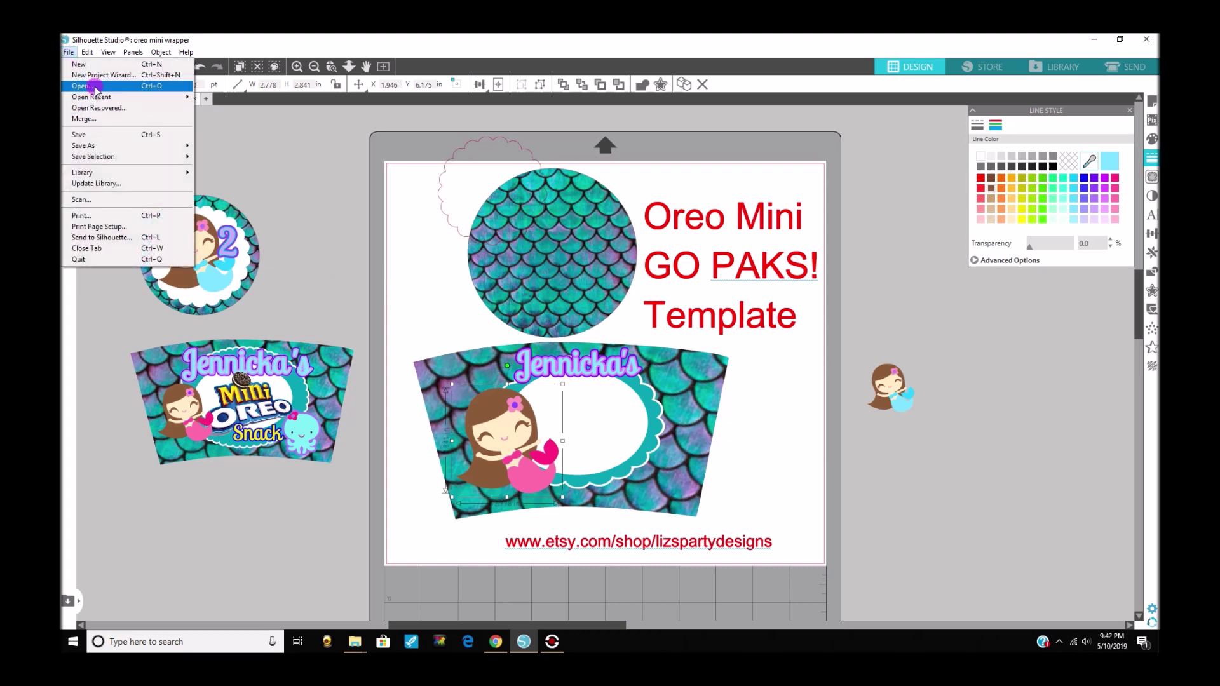
{"action": "left_click", "coordinate": [94, 121]}
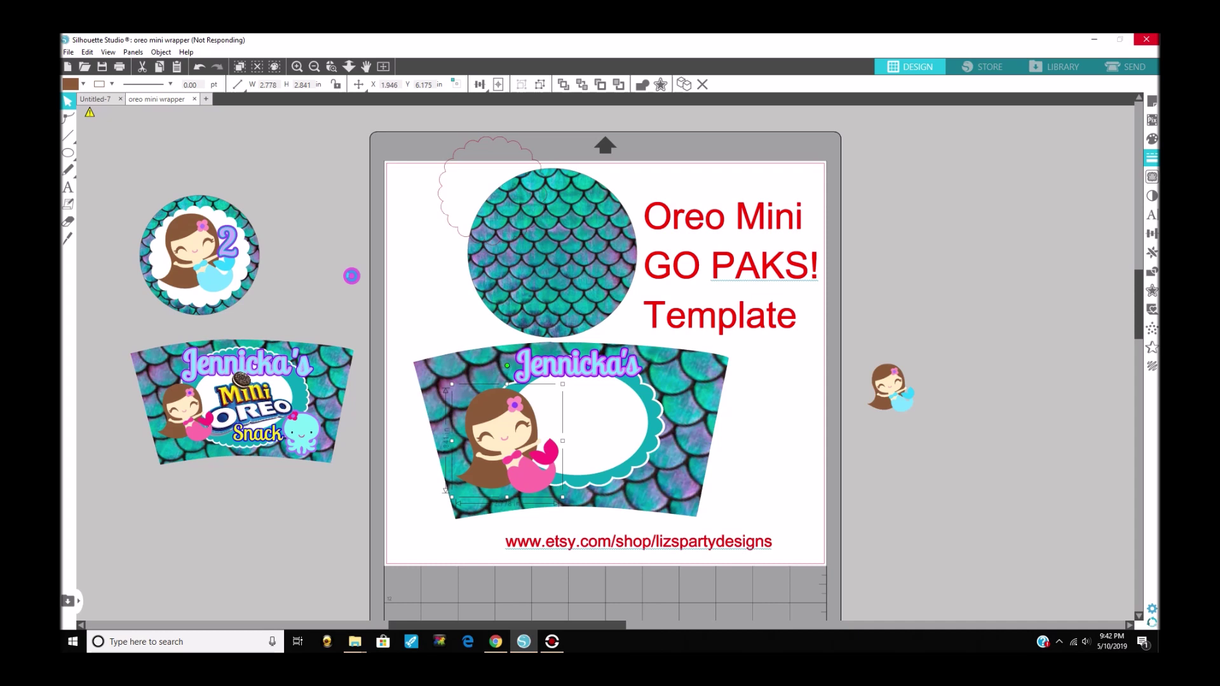
{"action": "key", "text": "alt+Tab"}
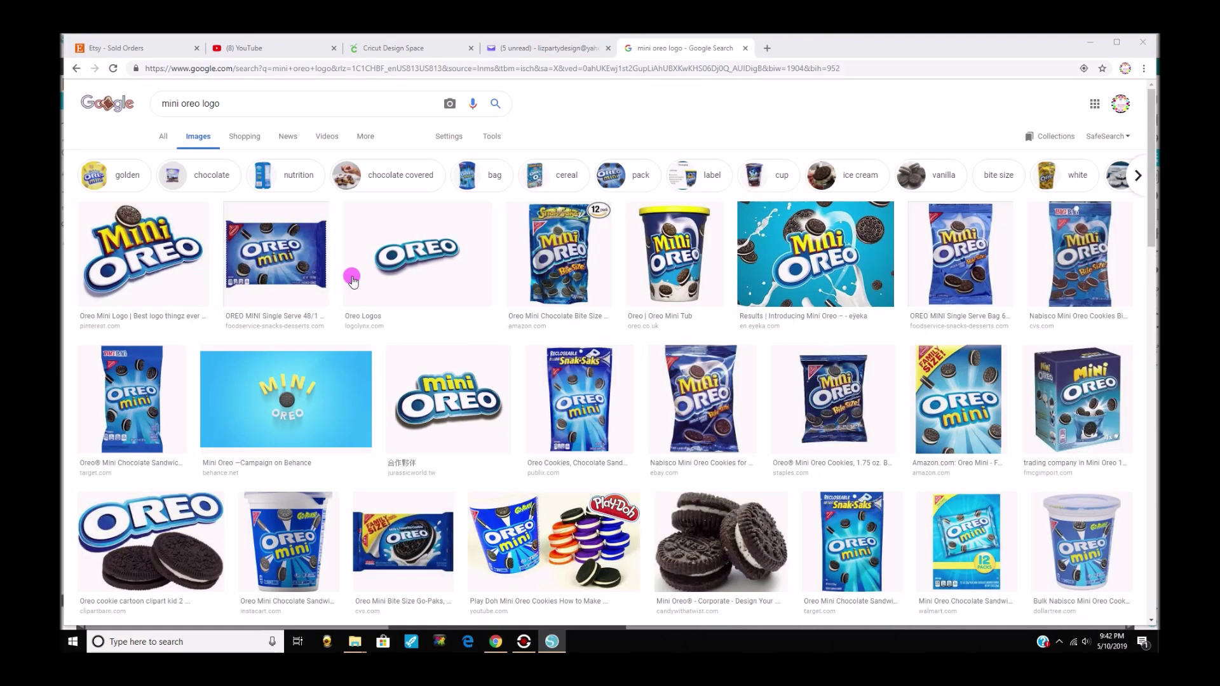
{"action": "left_click", "coordinate": [551, 643]}
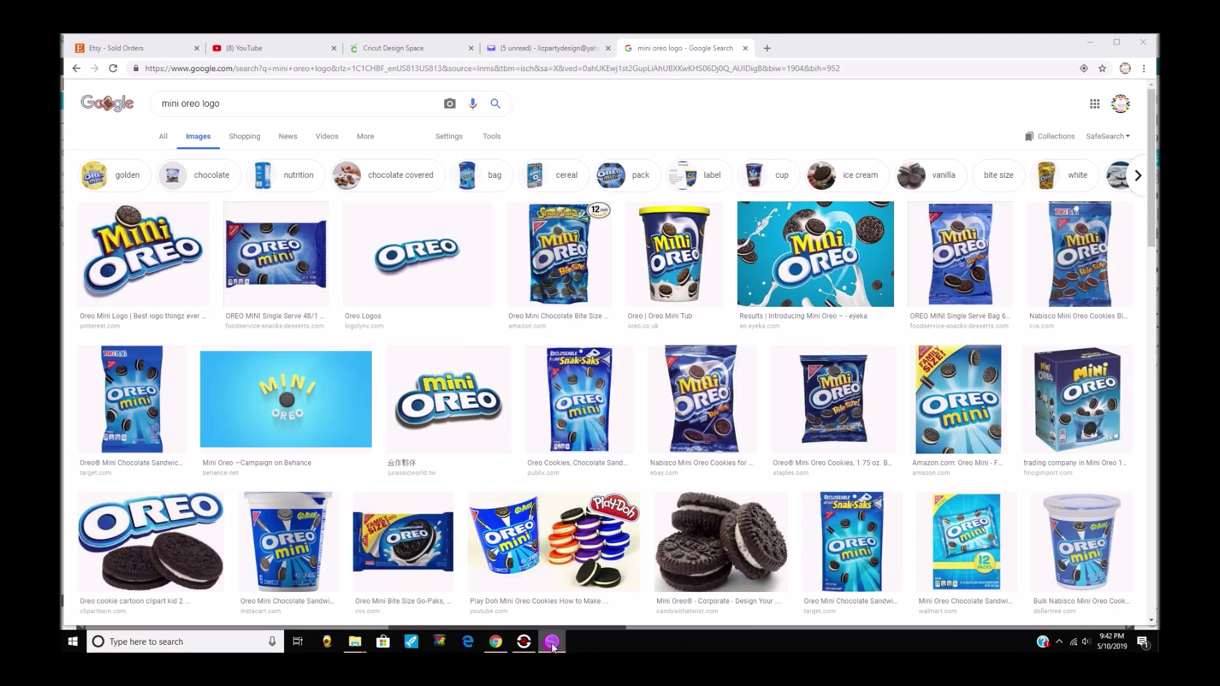
{"action": "left_click", "coordinate": [552, 642]}
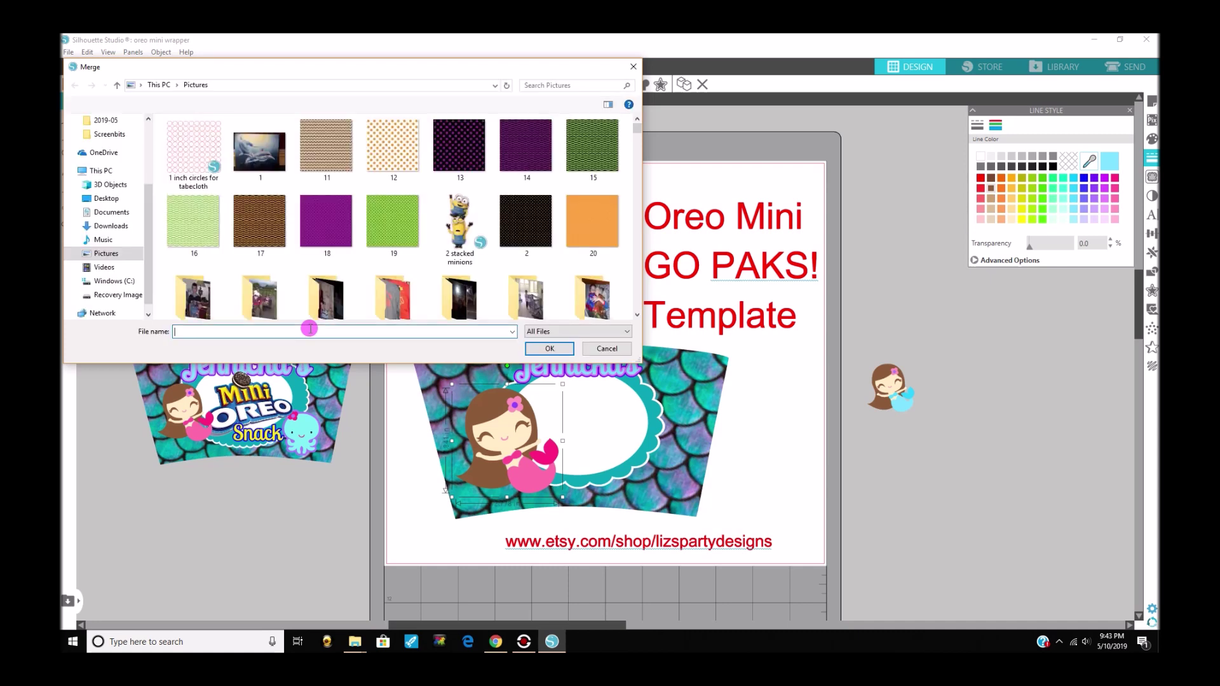
- Search the Pictures folder for "mini" and look through the files for a Mini Oreo logo
{"action": "left_click", "coordinate": [534, 86]}
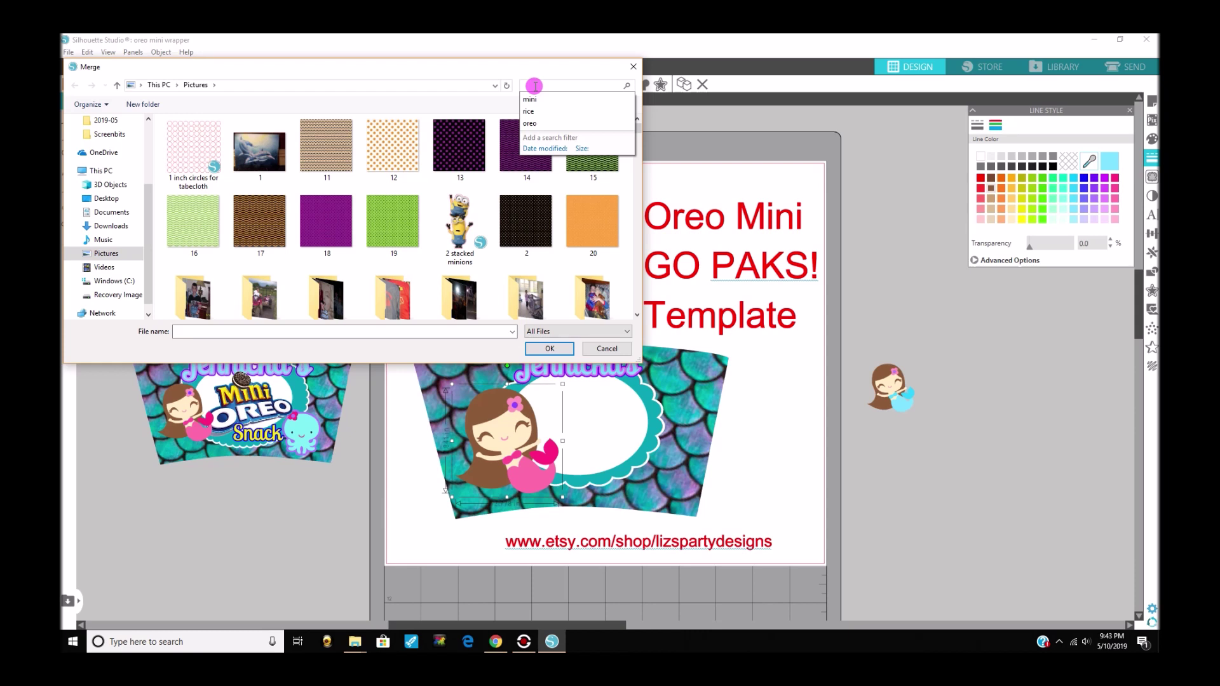
{"action": "left_click", "coordinate": [535, 86]}
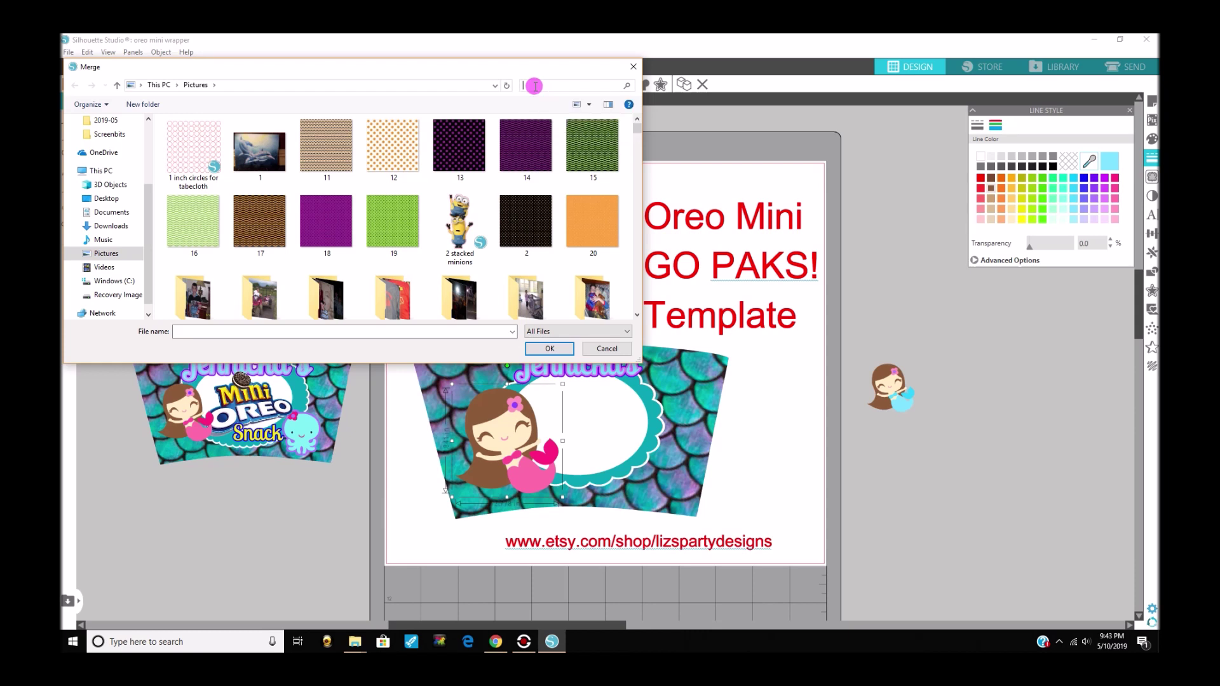
{"action": "type", "text": "mini"}
{"action": "left_click", "coordinate": [545, 348]}
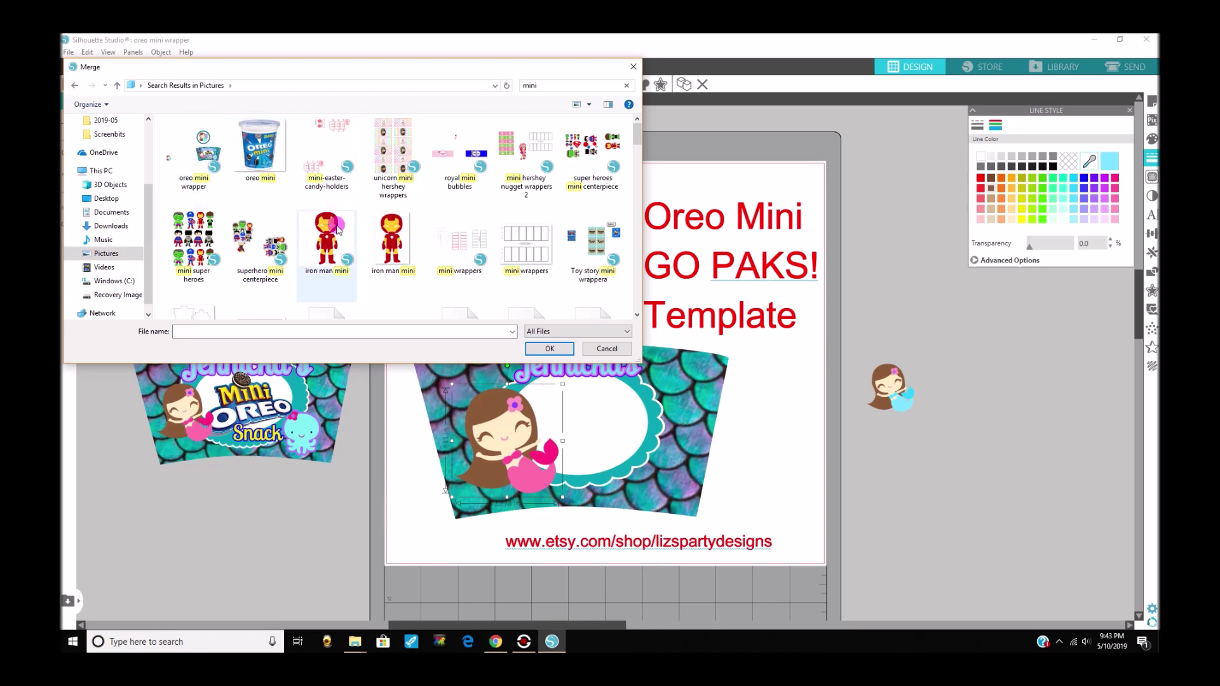
{"action": "scroll", "coordinate": [558, 264], "scroll_direction": "down", "scroll_amount": 1}
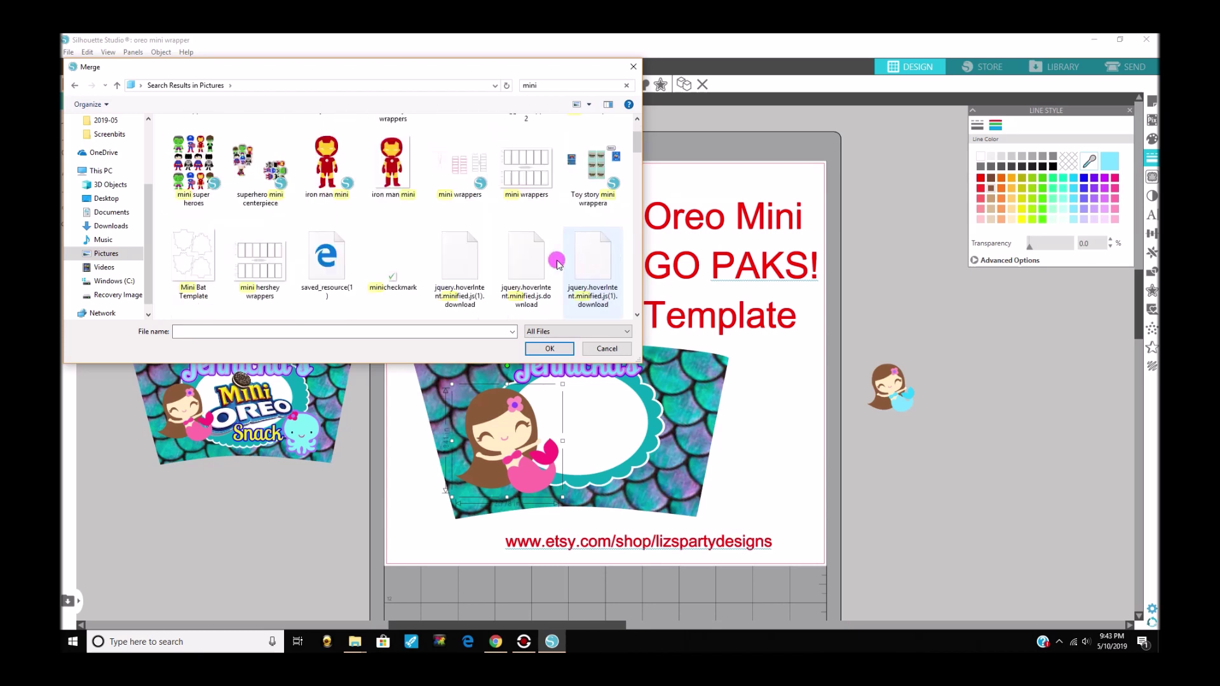
{"action": "scroll", "coordinate": [558, 264], "scroll_direction": "down", "scroll_amount": 1}
{"action": "left_click", "coordinate": [637, 120]}
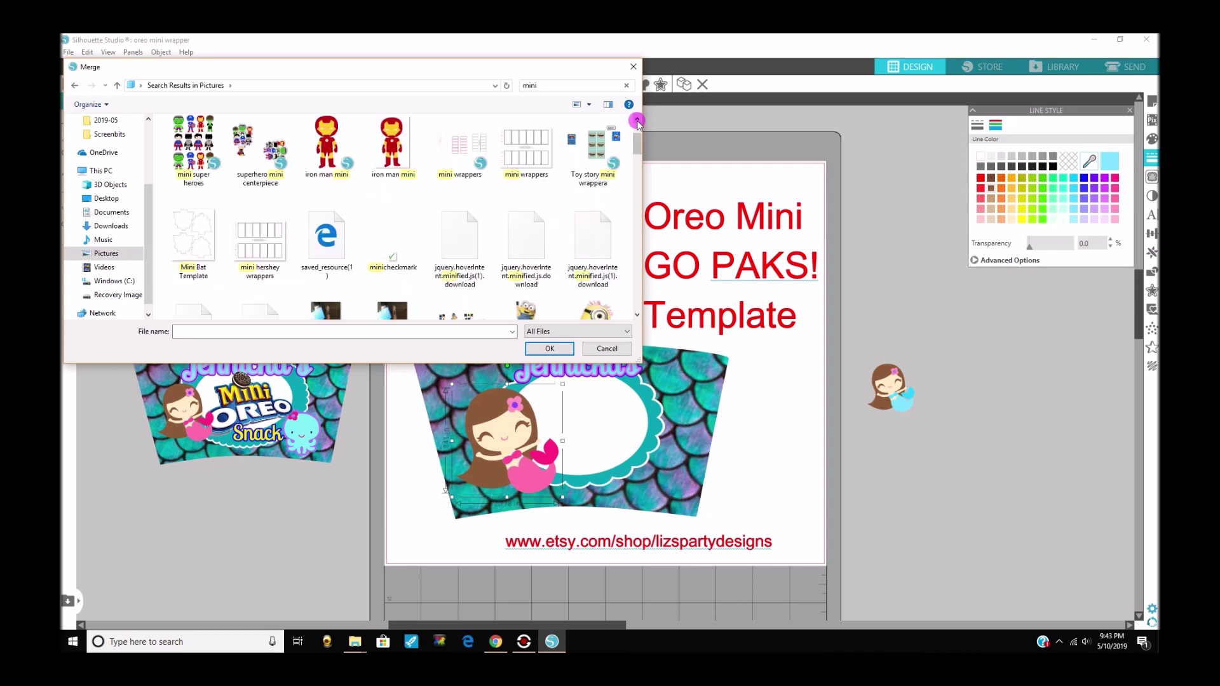
{"action": "left_click", "coordinate": [637, 120]}
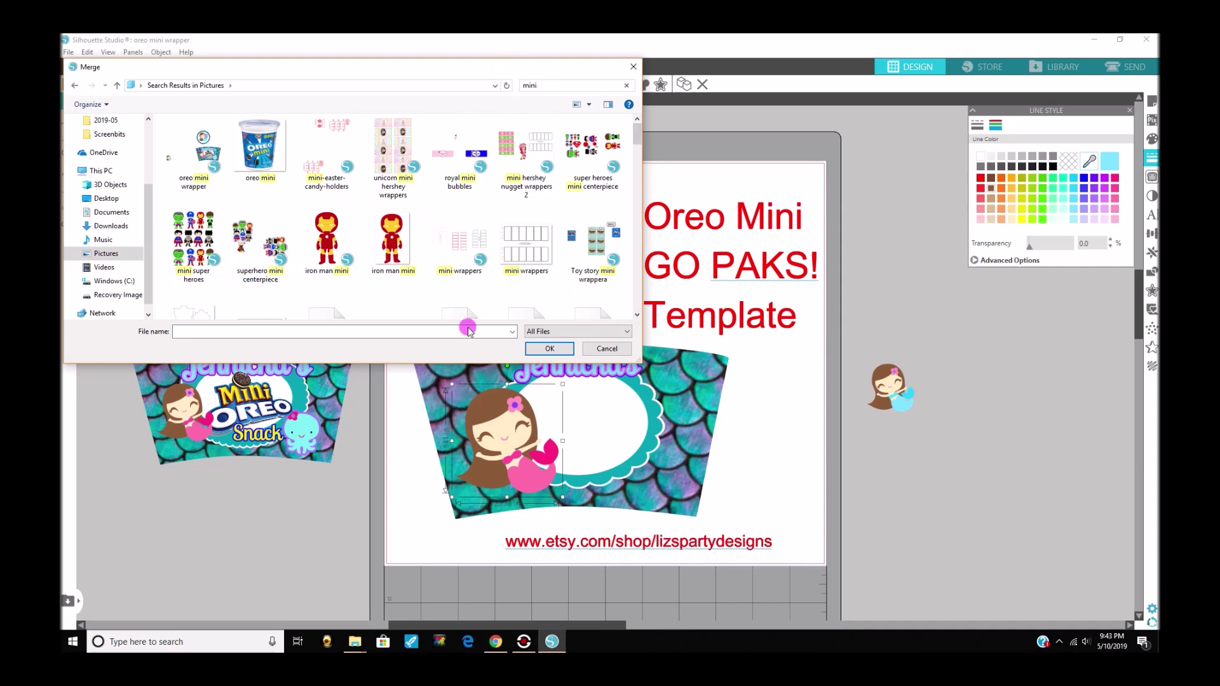
{"action": "left_click", "coordinate": [637, 314]}
{"action": "left_click", "coordinate": [637, 314]}
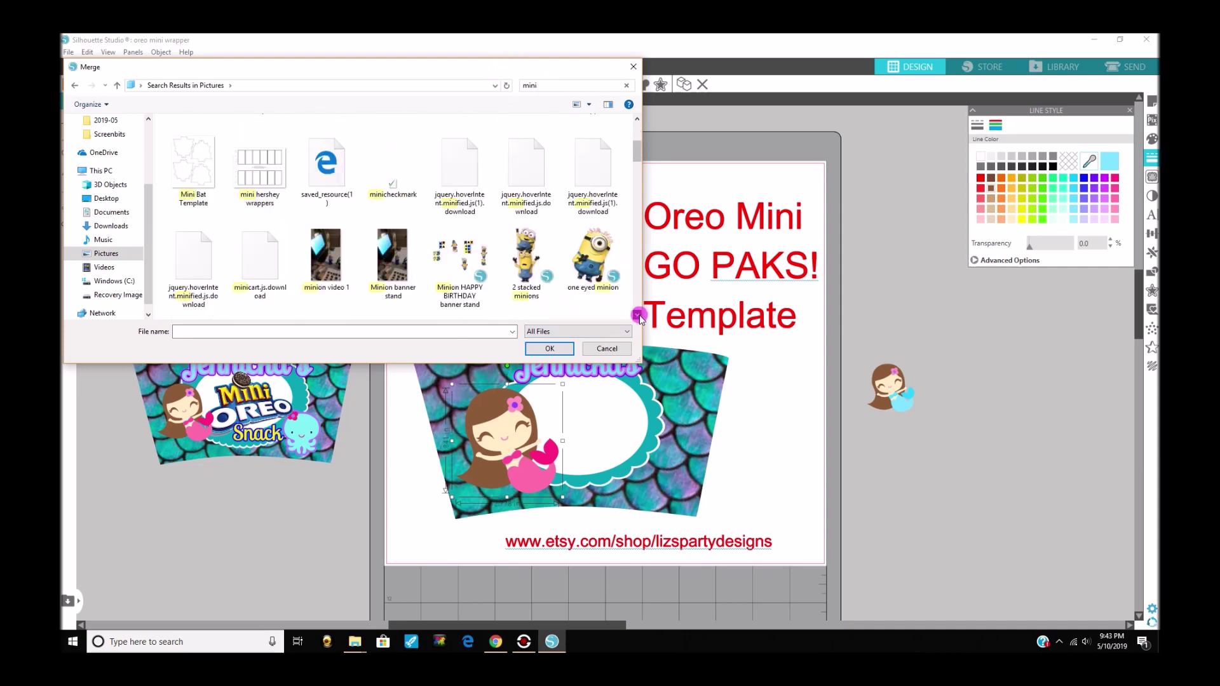
{"action": "left_click", "coordinate": [637, 314]}
{"action": "left_click", "coordinate": [637, 313]}
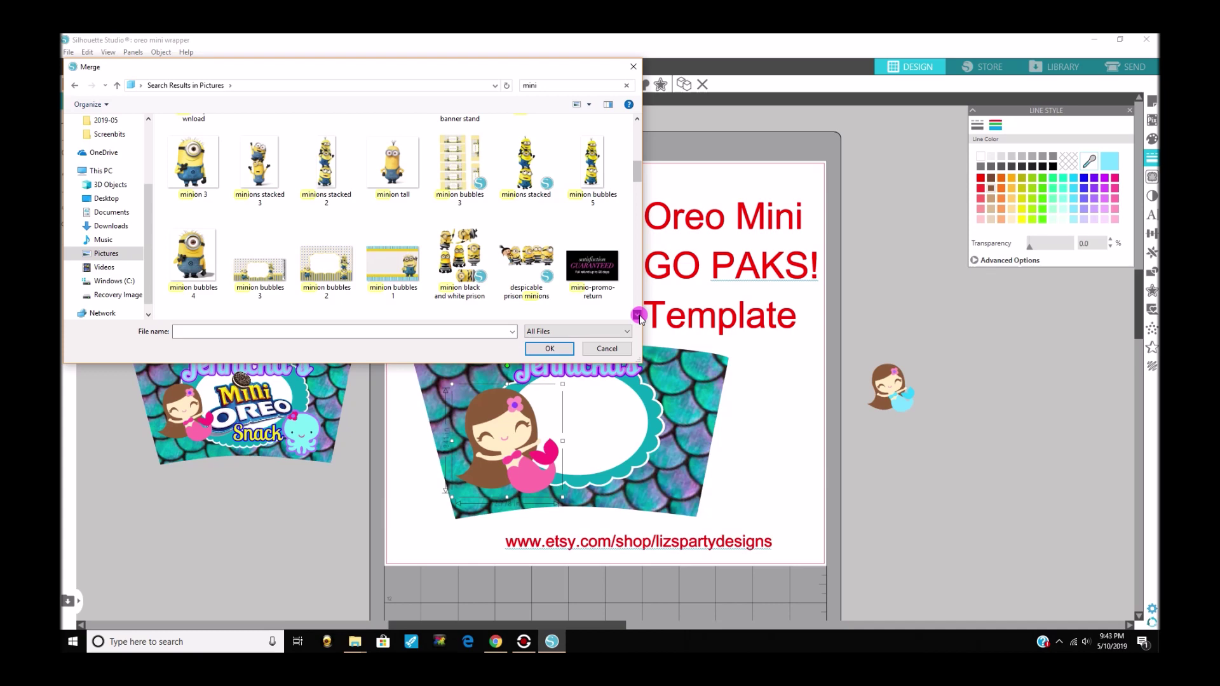
{"action": "left_click", "coordinate": [636, 314]}
{"action": "left_click", "coordinate": [637, 314]}
{"action": "left_click", "coordinate": [636, 314]}
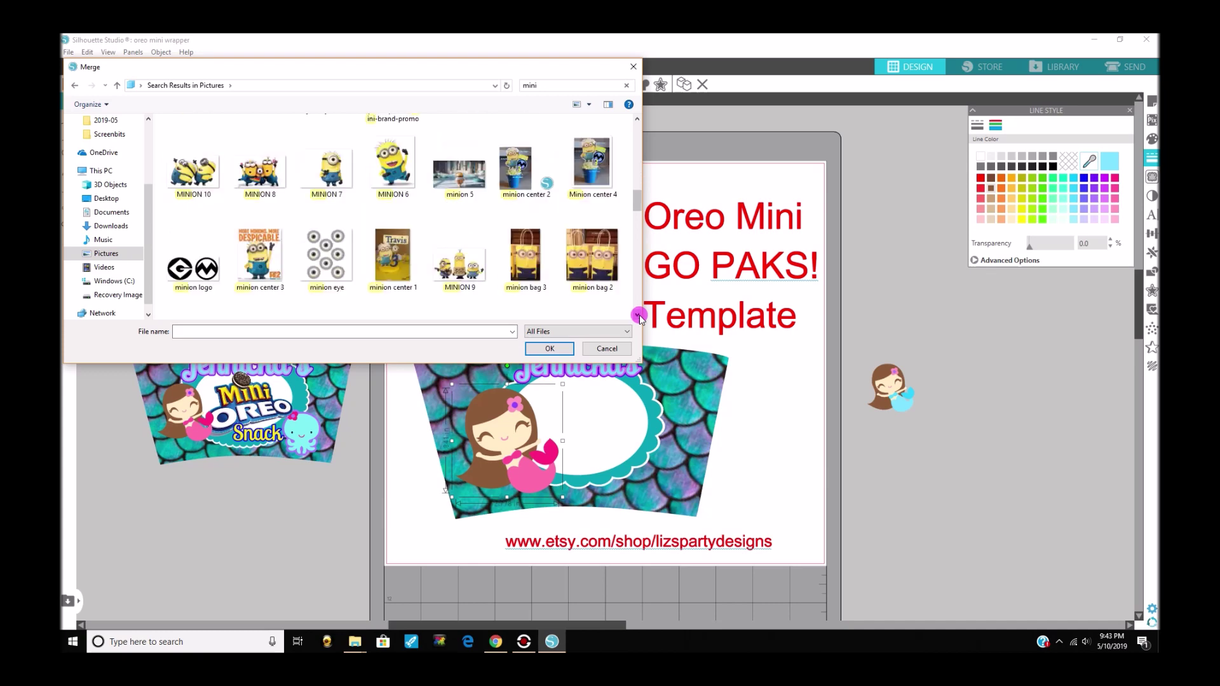
{"action": "left_click", "coordinate": [636, 314]}
{"action": "left_click_drag", "start_coordinate": [636, 218], "coordinate": [639, 126]}
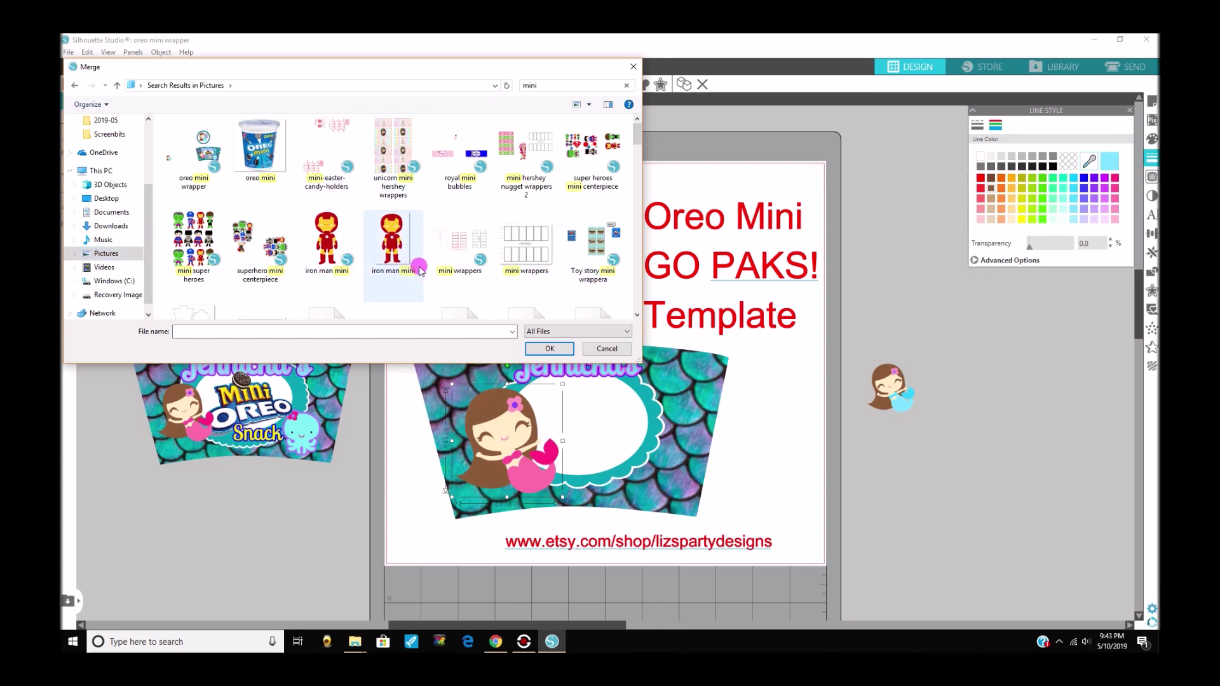
- Search the Pictures folder for "oreo" and merge the logo image "oreo 5" into the design
{"action": "left_click", "coordinate": [553, 83]}
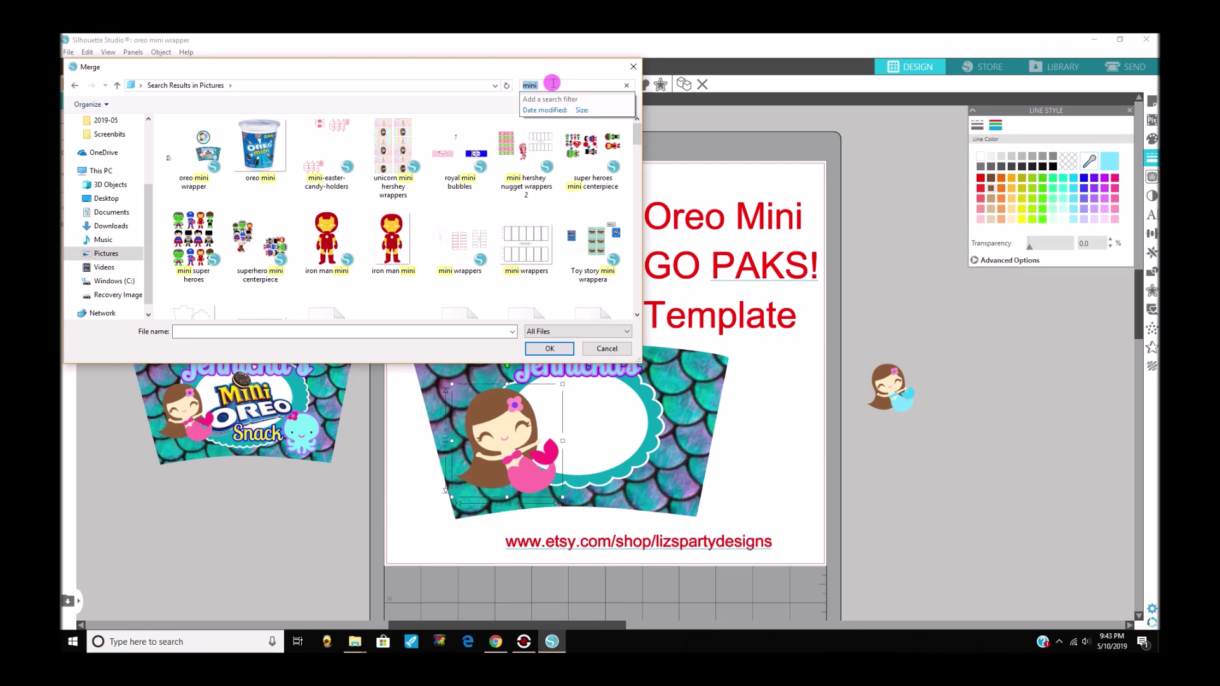
{"action": "type", "text": "oreo"}
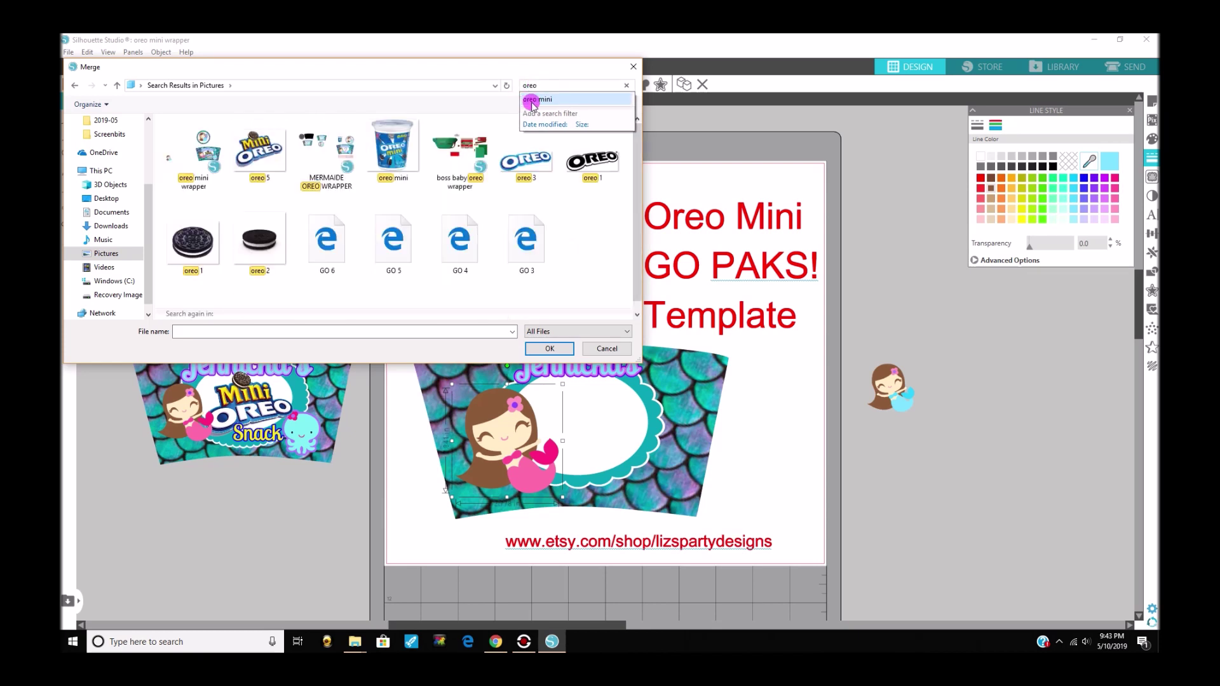
{"action": "left_click", "coordinate": [266, 152]}
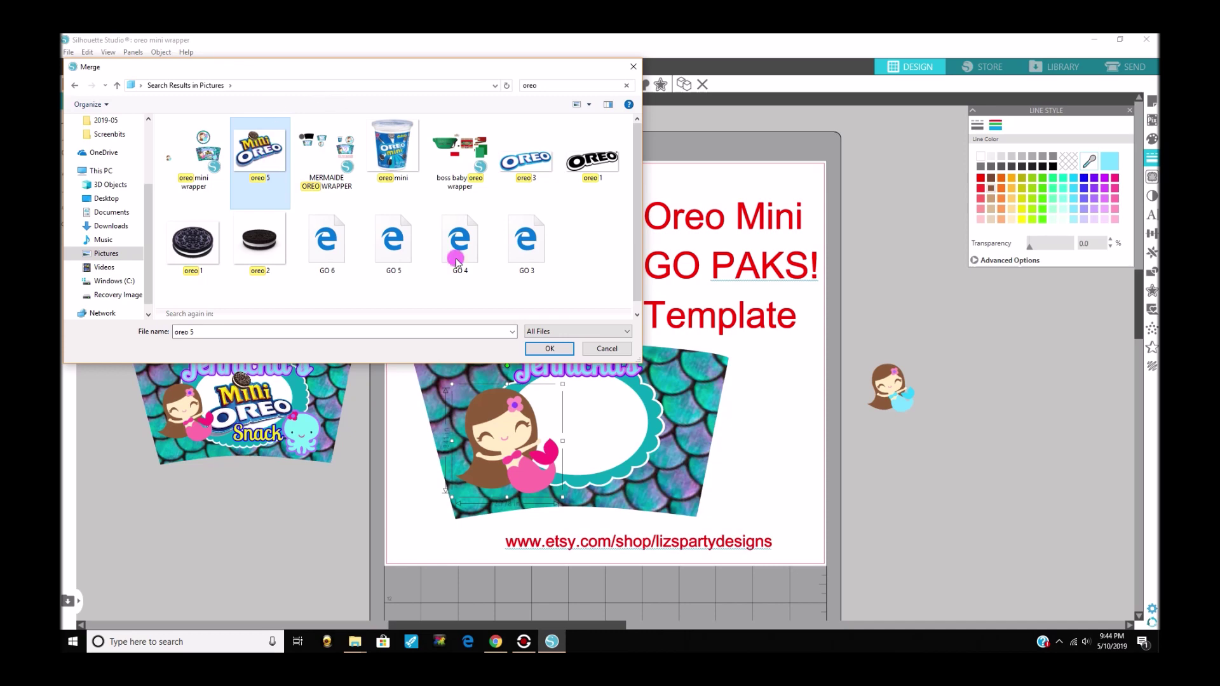
{"action": "left_click", "coordinate": [548, 349]}
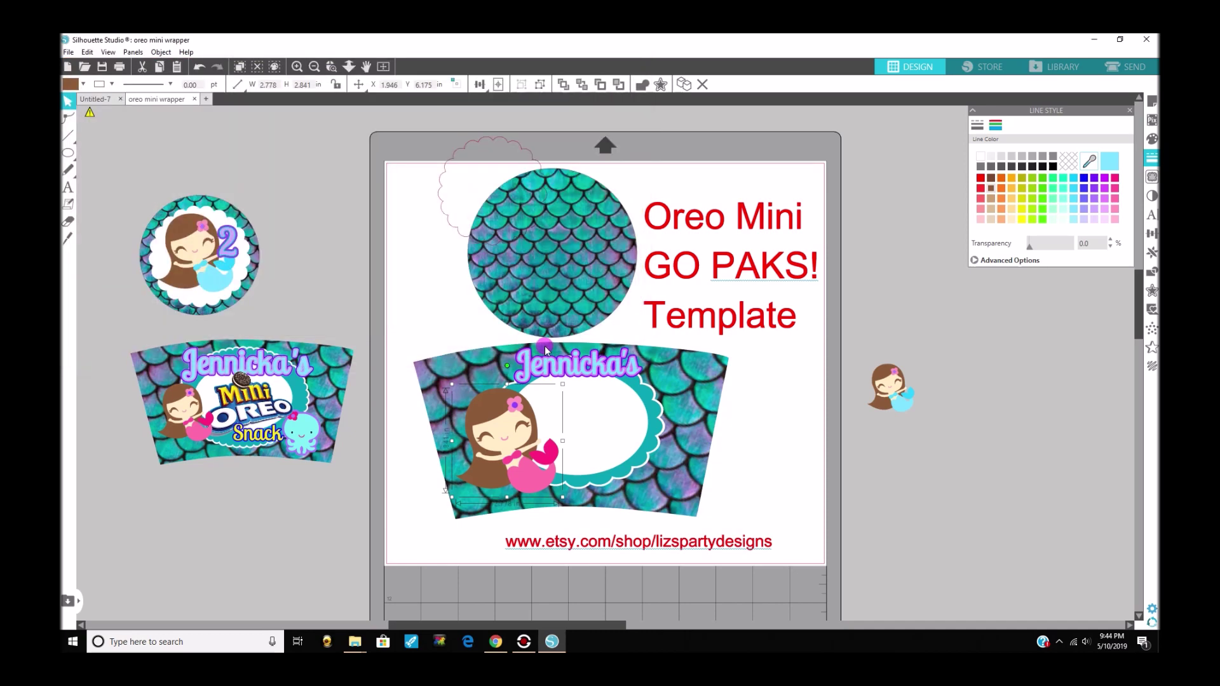
{"action": "left_click", "coordinate": [378, 489]}
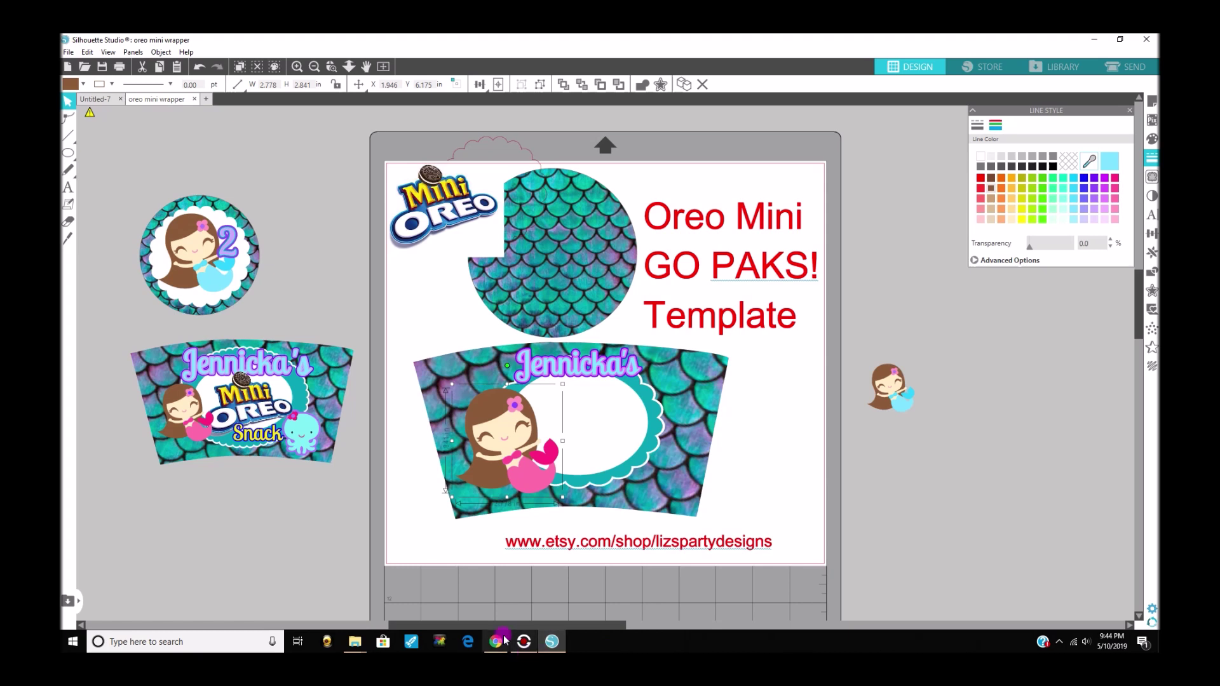
- Move the Mini Oreo logo image off the lid to the empty area beside the page, below the blue-tailed mermaid
{"action": "mouse_move", "coordinate": [497, 645]}
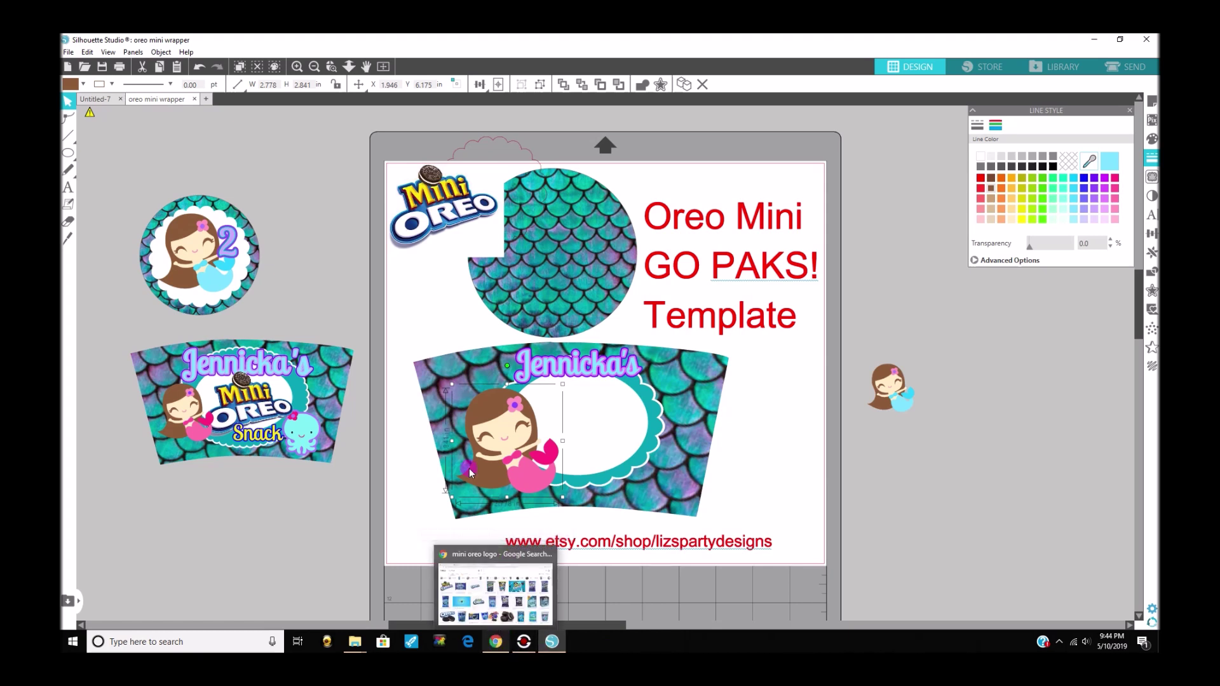
{"action": "left_click_drag", "start_coordinate": [461, 216], "coordinate": [622, 308]}
{"action": "left_click", "coordinate": [817, 478]}
{"action": "left_click_drag", "start_coordinate": [818, 478], "coordinate": [940, 480]}
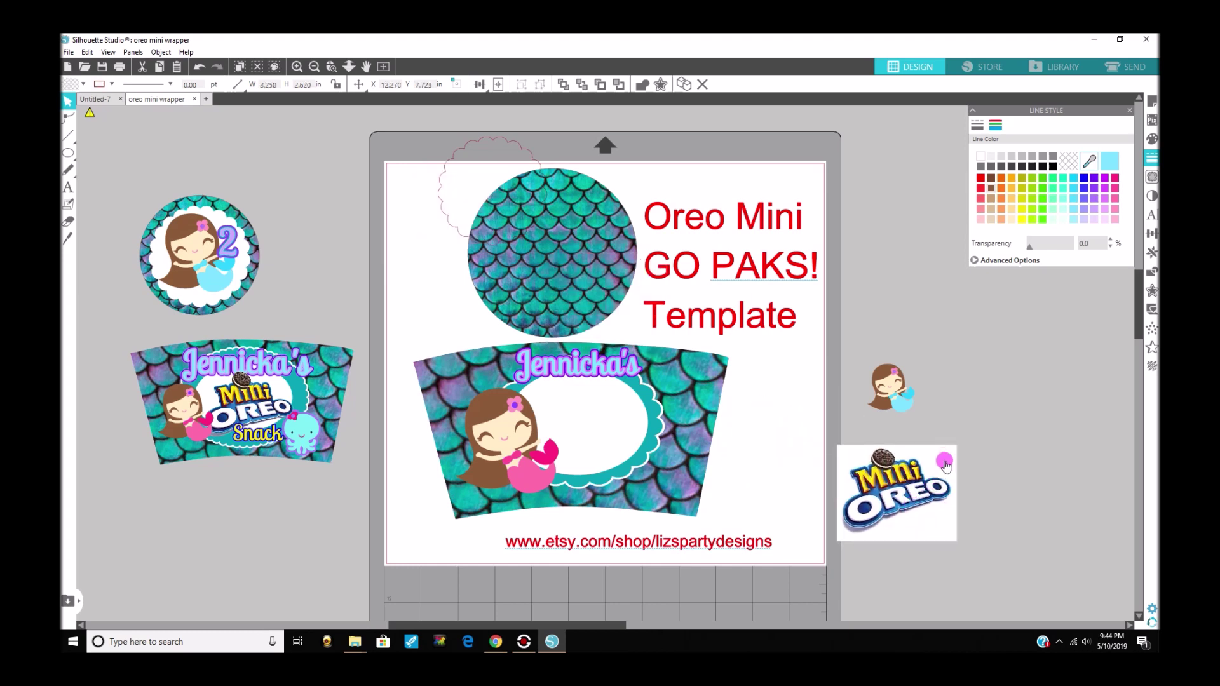
- Move the blue-tailed mermaid up beside the page and enlarge the Mini Oreo logo to about 5.89 in wide, placing it below
{"action": "mouse_move", "coordinate": [961, 545]}
{"action": "left_mouse_down"}
{"action": "mouse_move", "coordinate": [1046, 615]}
{"action": "mouse_move", "coordinate": [944, 532]}
{"action": "left_mouse_up"}
{"action": "left_click_drag", "start_coordinate": [898, 399], "coordinate": [857, 234]}
{"action": "left_click_drag", "start_coordinate": [928, 531], "coordinate": [1048, 622]}
{"action": "left_click_drag", "start_coordinate": [932, 533], "coordinate": [935, 458]}
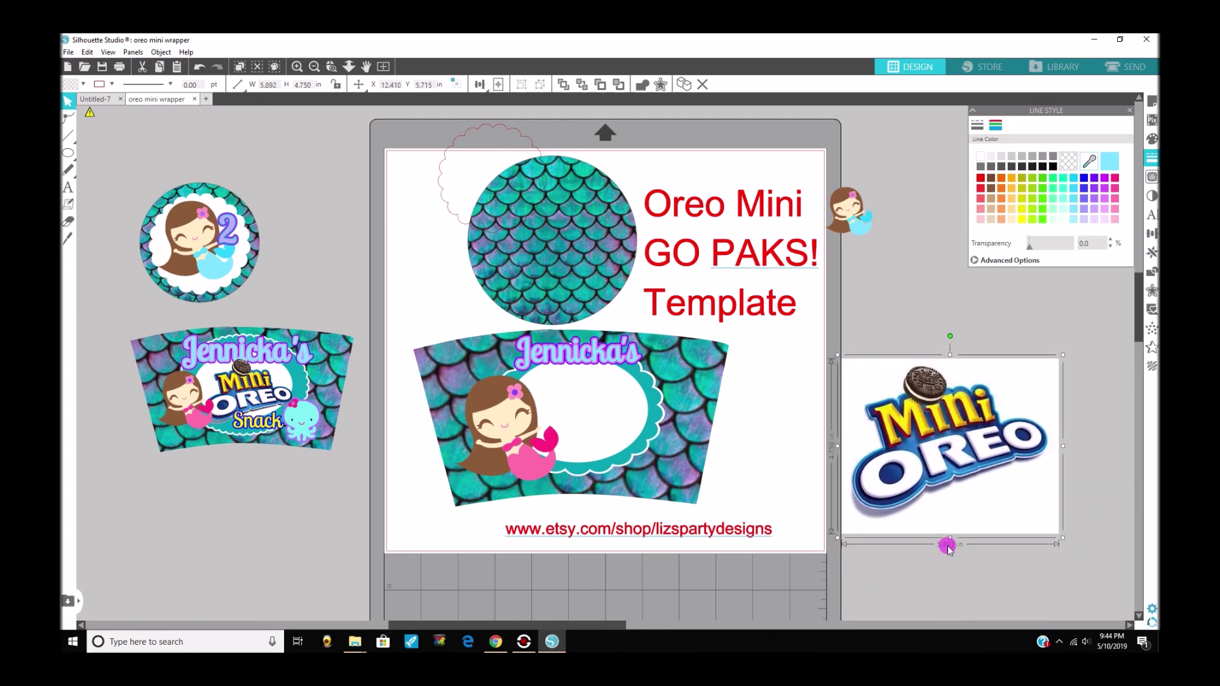
{"action": "left_click", "coordinate": [68, 238]}
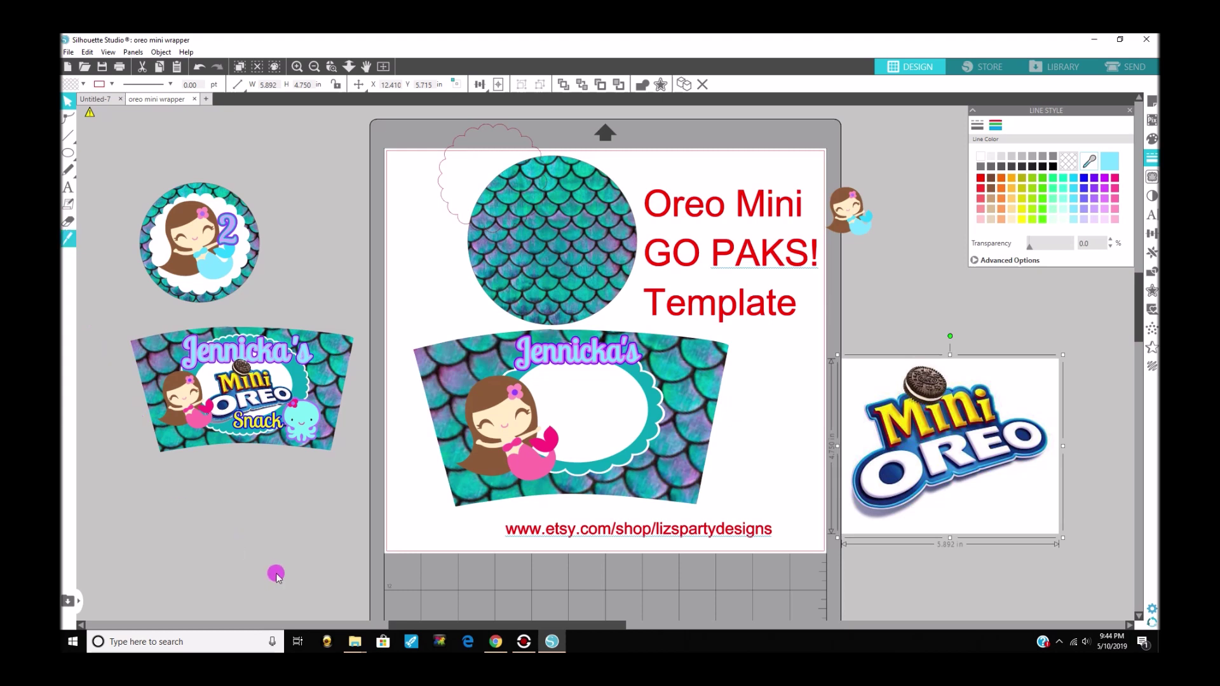
{"action": "key", "text": "Escape"}
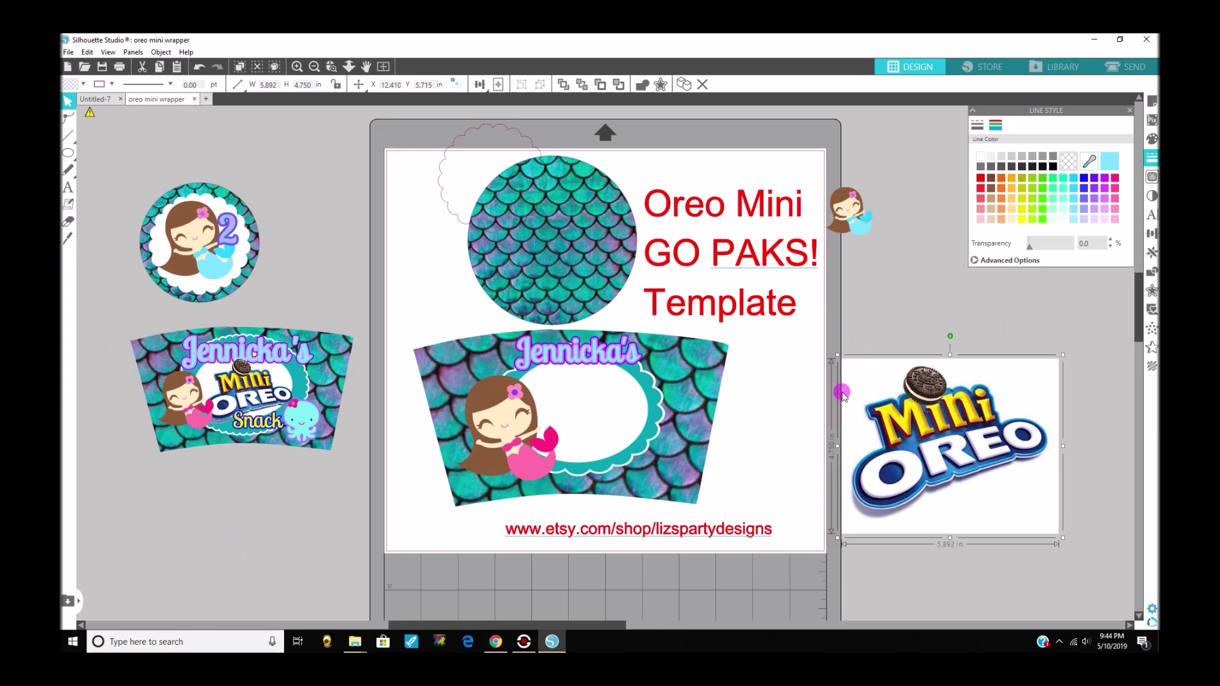
{"action": "left_click", "coordinate": [1152, 178]}
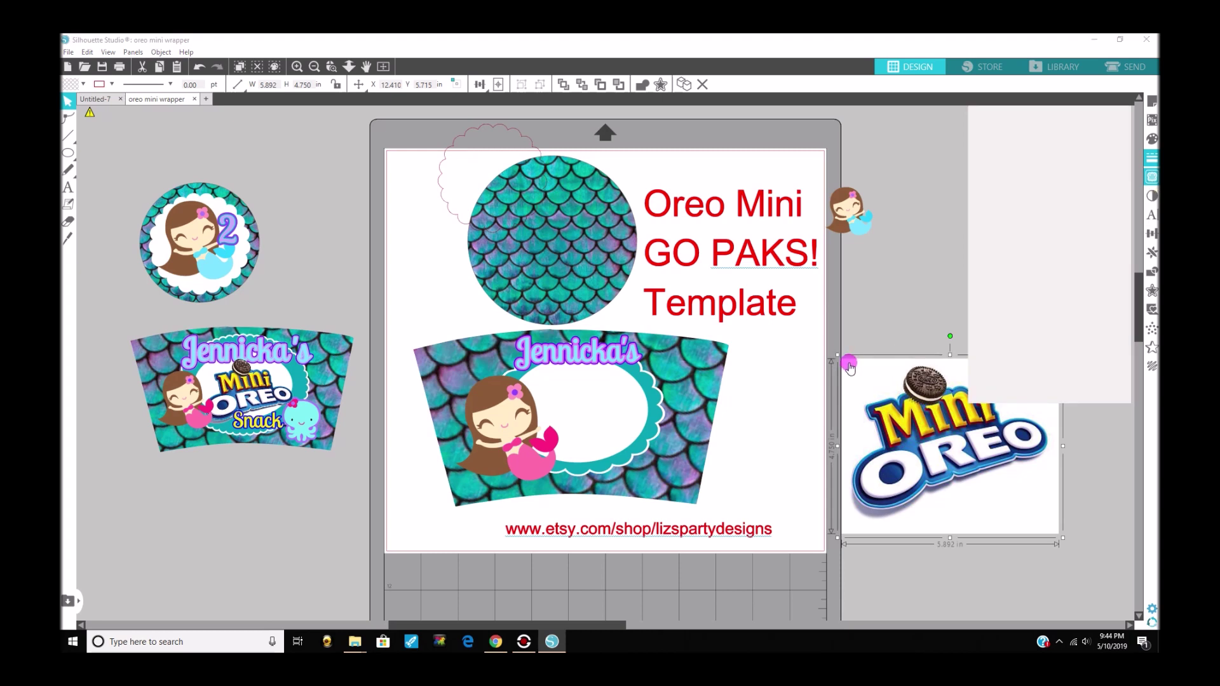
{"action": "left_click", "coordinate": [986, 162]}
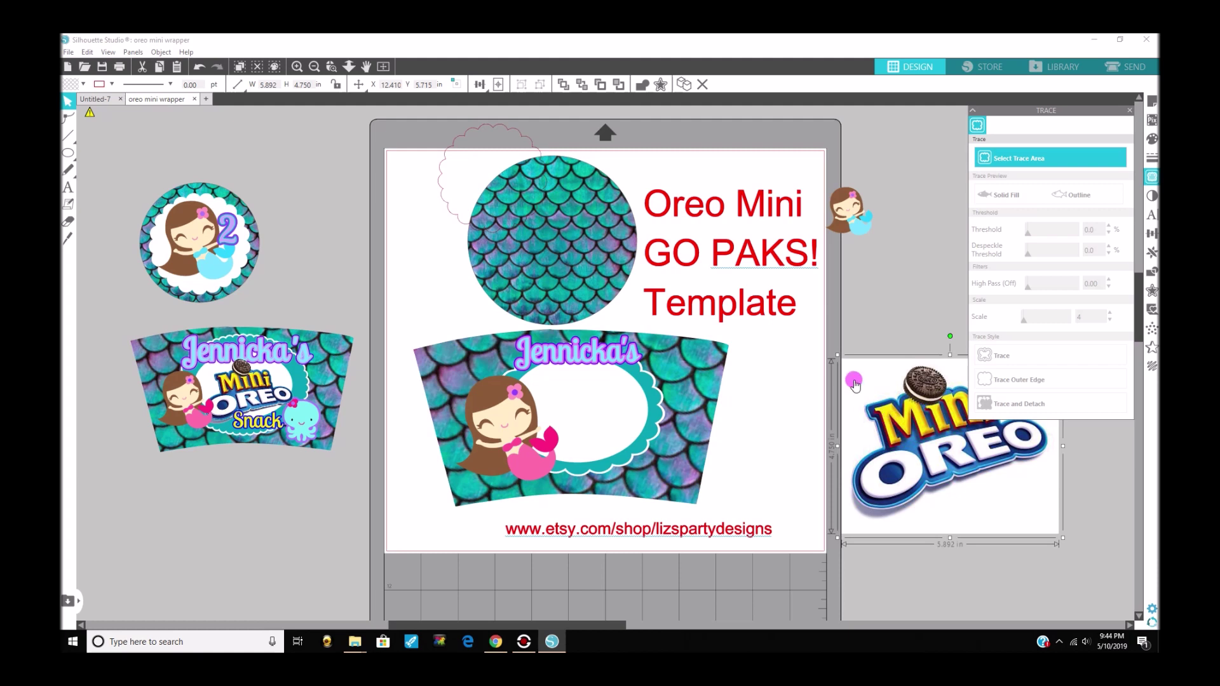
{"action": "left_click", "coordinate": [878, 388]}
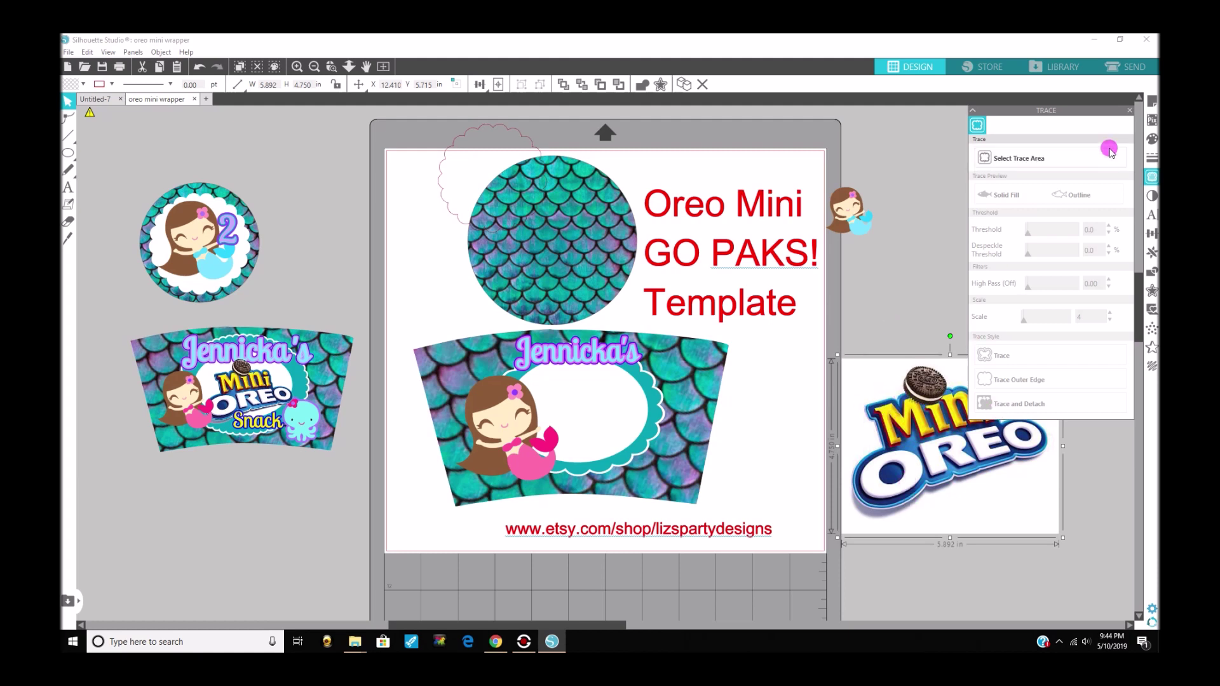
{"action": "left_click", "coordinate": [1129, 110]}
- Delete the Mini Oreo logo image beside the page and place an enlarged duplicate of the sample wrapper's logo on the wrapper
{"action": "left_click", "coordinate": [932, 390]}
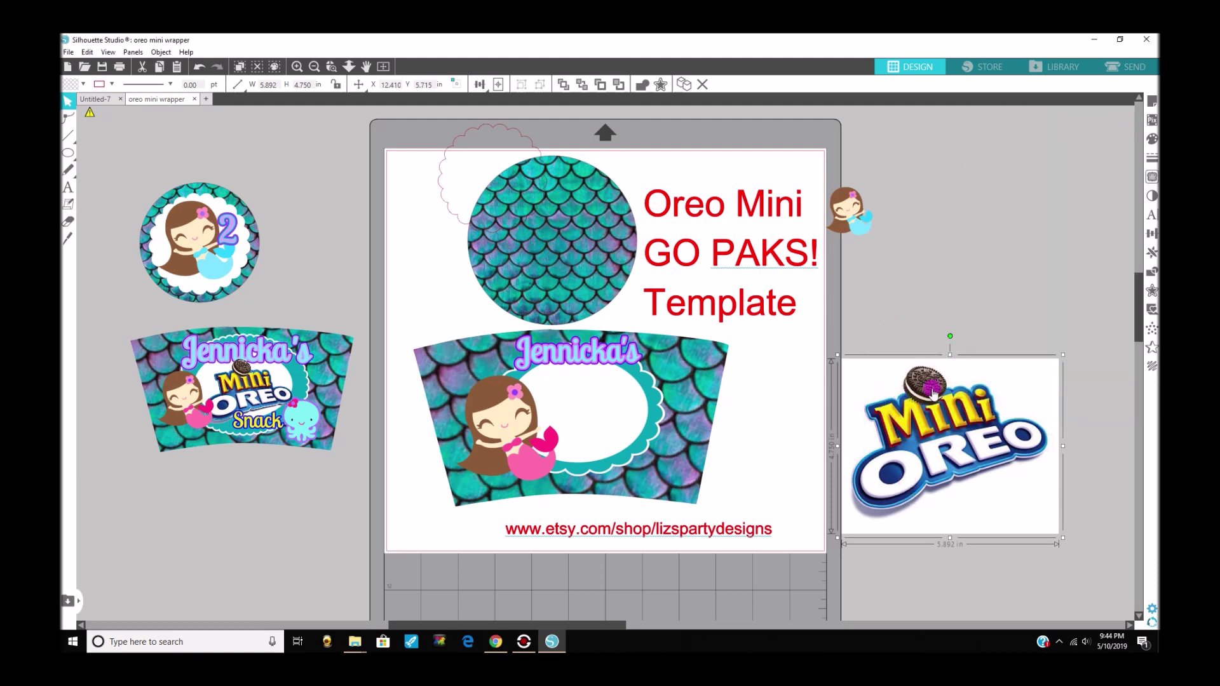
{"action": "key", "text": "Delete"}
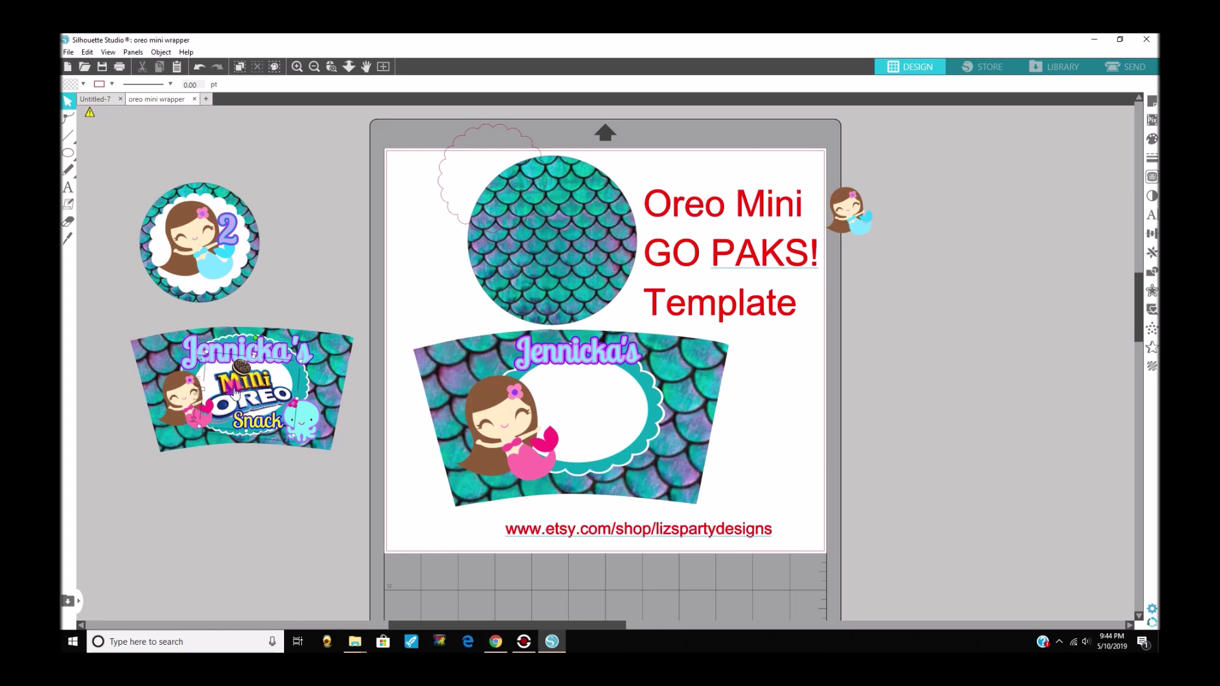
{"action": "right_click", "coordinate": [235, 392]}
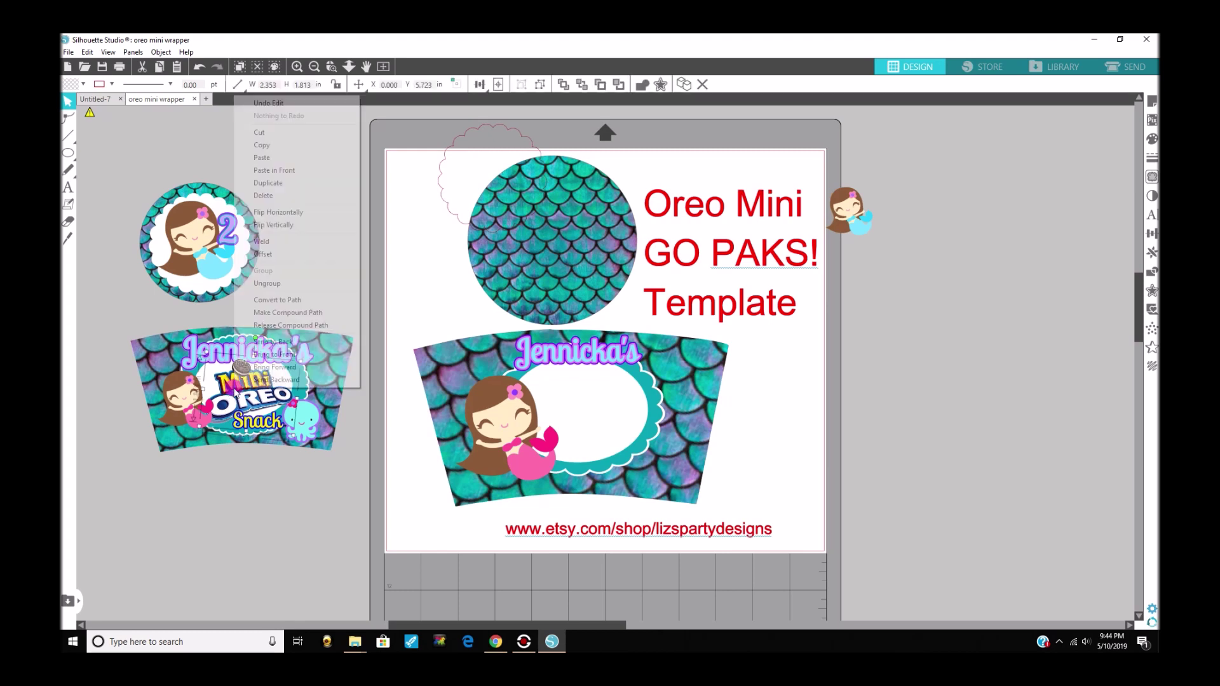
{"action": "left_click", "coordinate": [268, 183]}
{"action": "left_click_drag", "start_coordinate": [353, 453], "coordinate": [502, 609]}
{"action": "left_click_drag", "start_coordinate": [420, 527], "coordinate": [593, 424]}
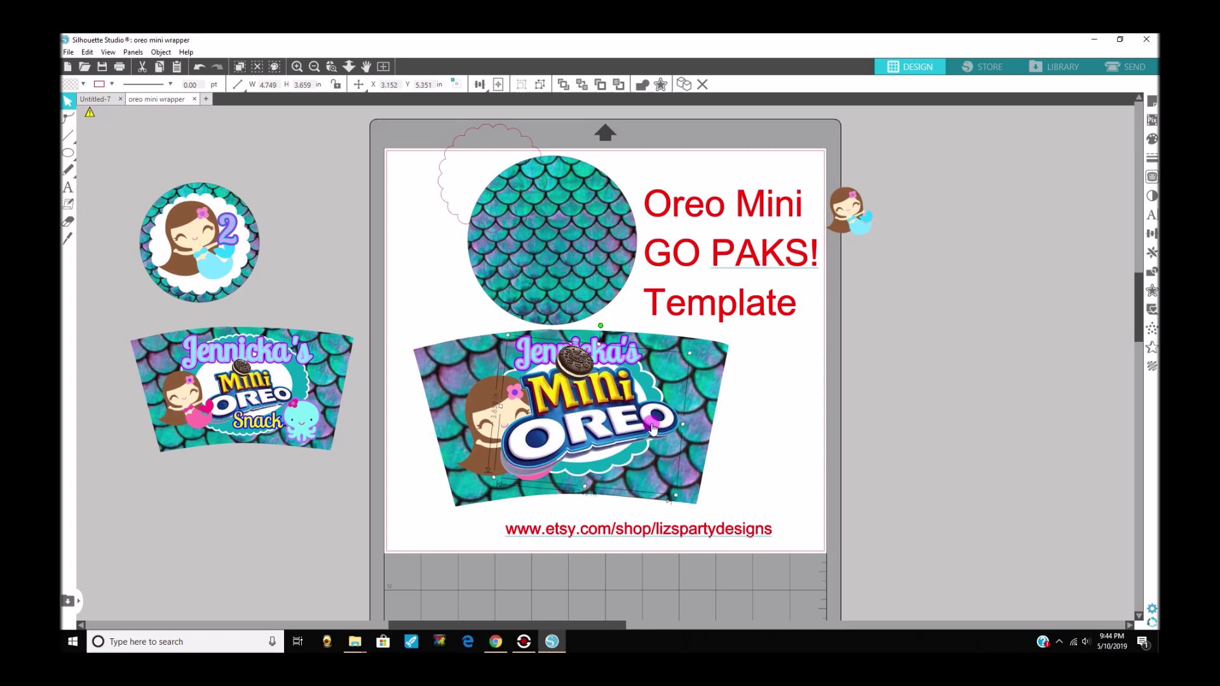
- Resize the Mini Oreo logo to about 3.39 in wide and position it in the oval label under the name
{"action": "left_click_drag", "start_coordinate": [675, 502], "coordinate": [640, 444]}
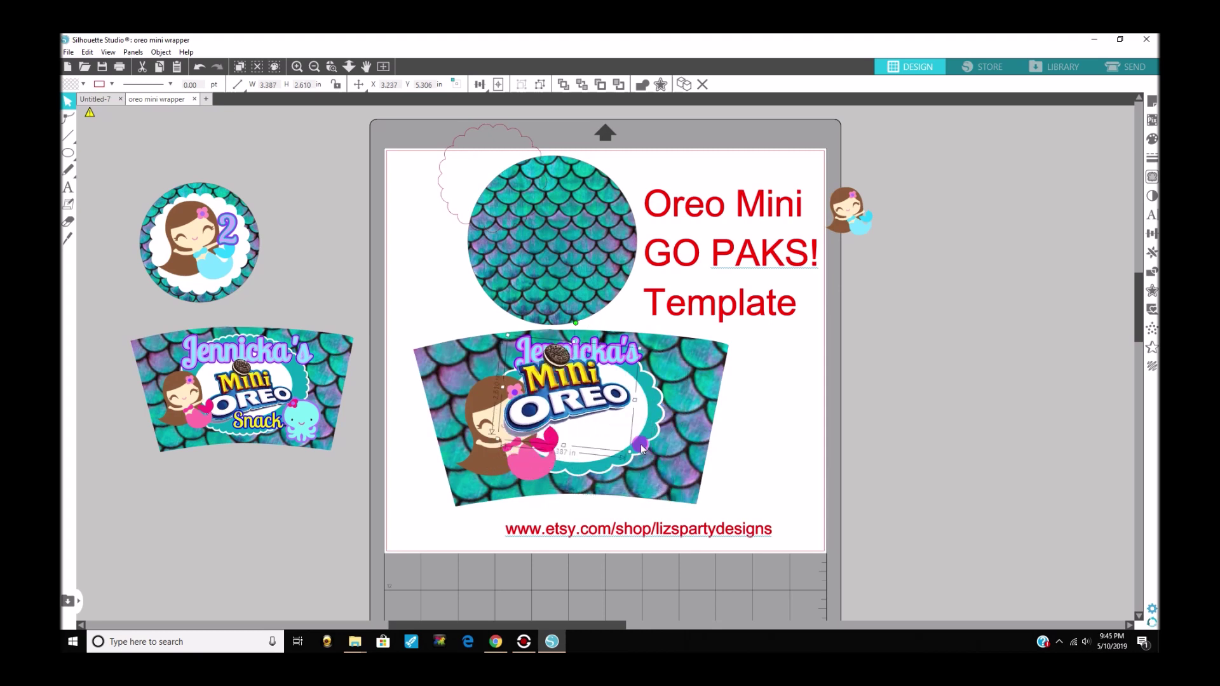
{"action": "left_click_drag", "start_coordinate": [583, 409], "coordinate": [586, 399]}
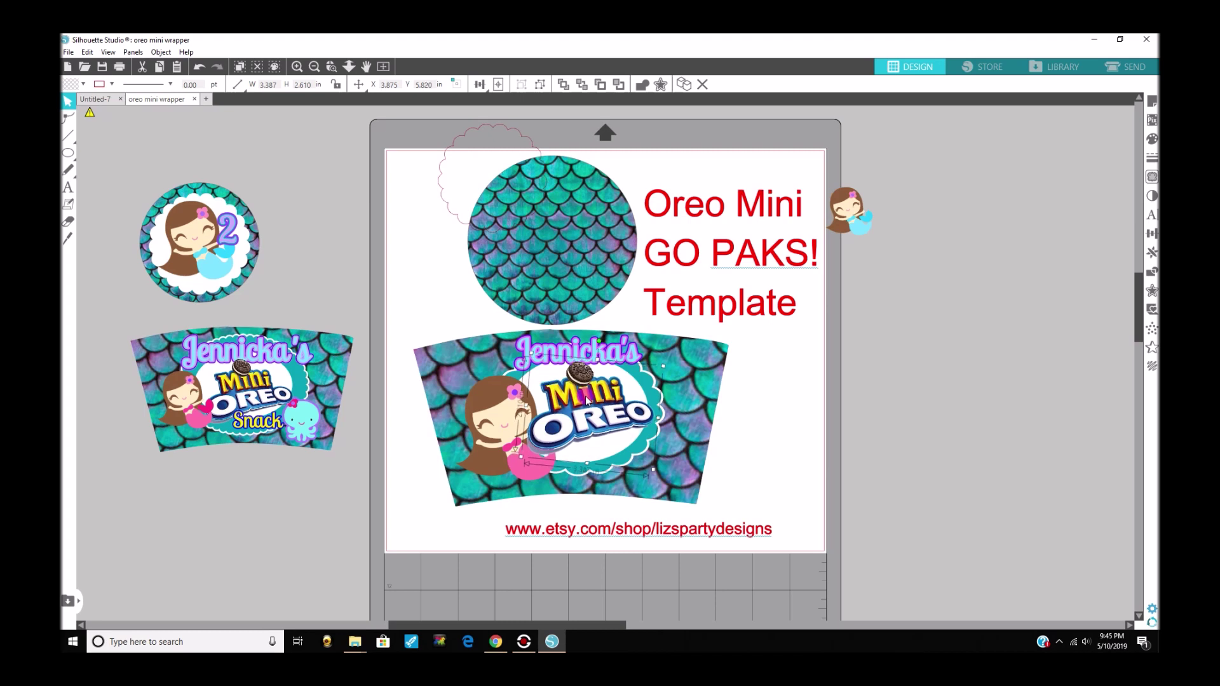
{"action": "left_click", "coordinate": [597, 353]}
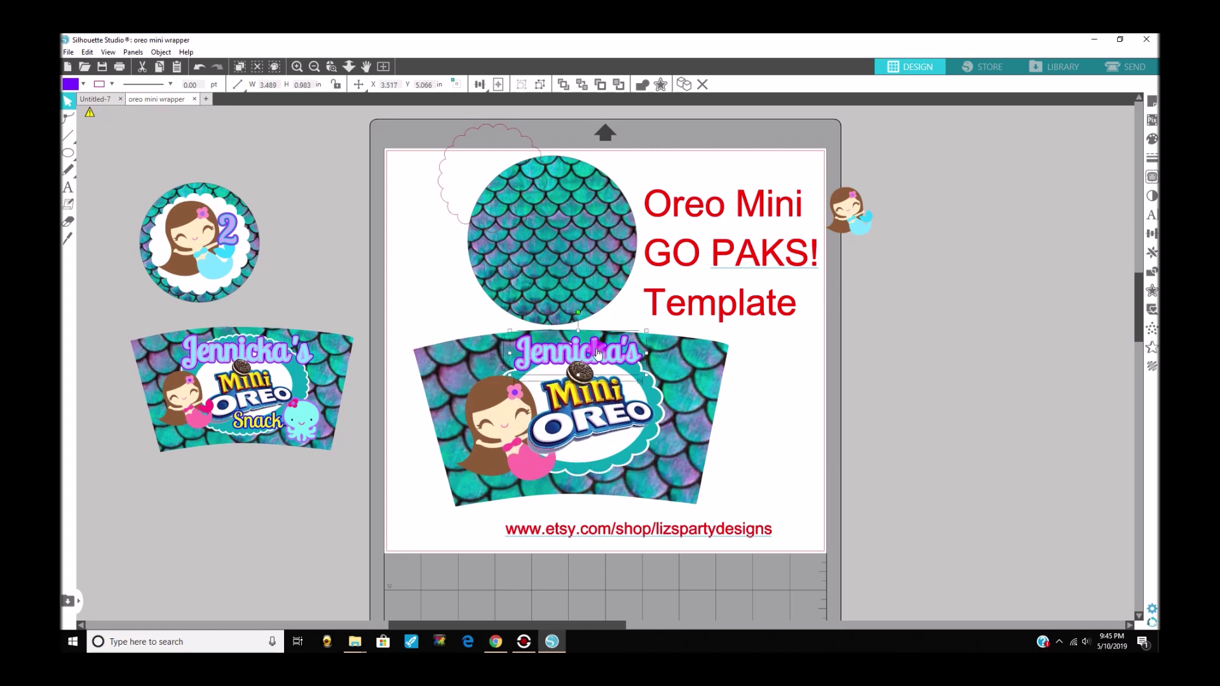
{"action": "left_click_drag", "start_coordinate": [601, 421], "coordinate": [598, 421]}
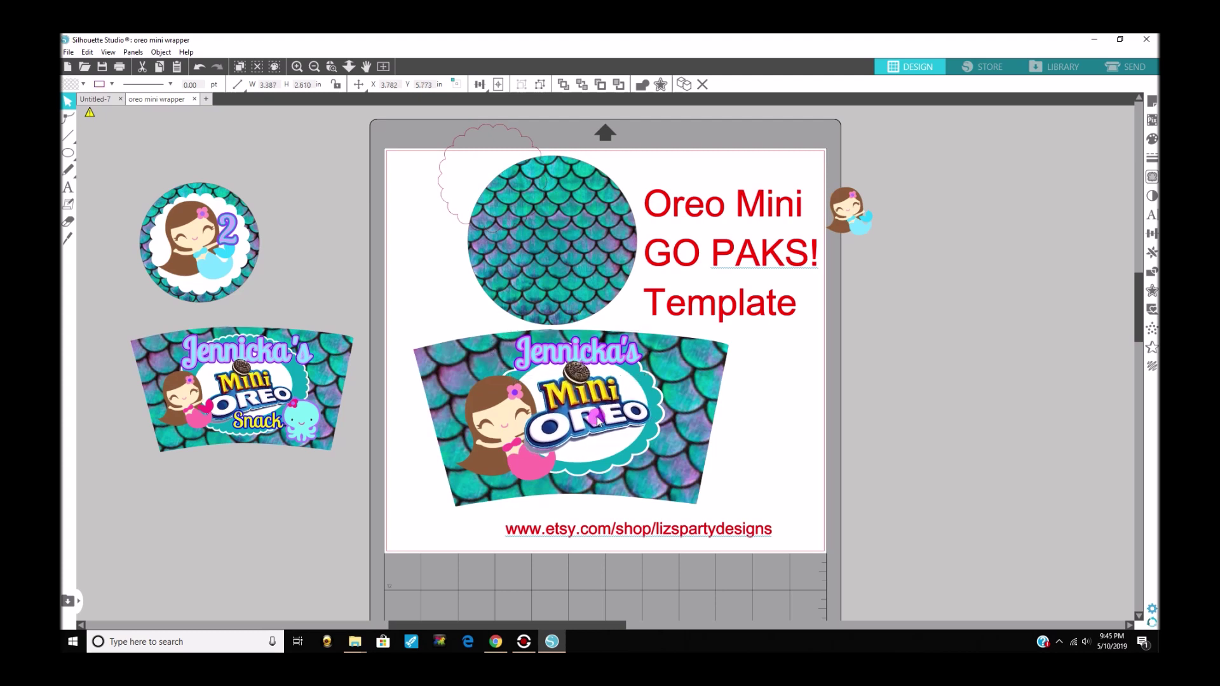
- Bring the pink-tailed mermaid in front of the logo, shrink her to about 2.51 in wide, and shift her toward the wrapper's left edge
{"action": "right_click", "coordinate": [519, 474]}
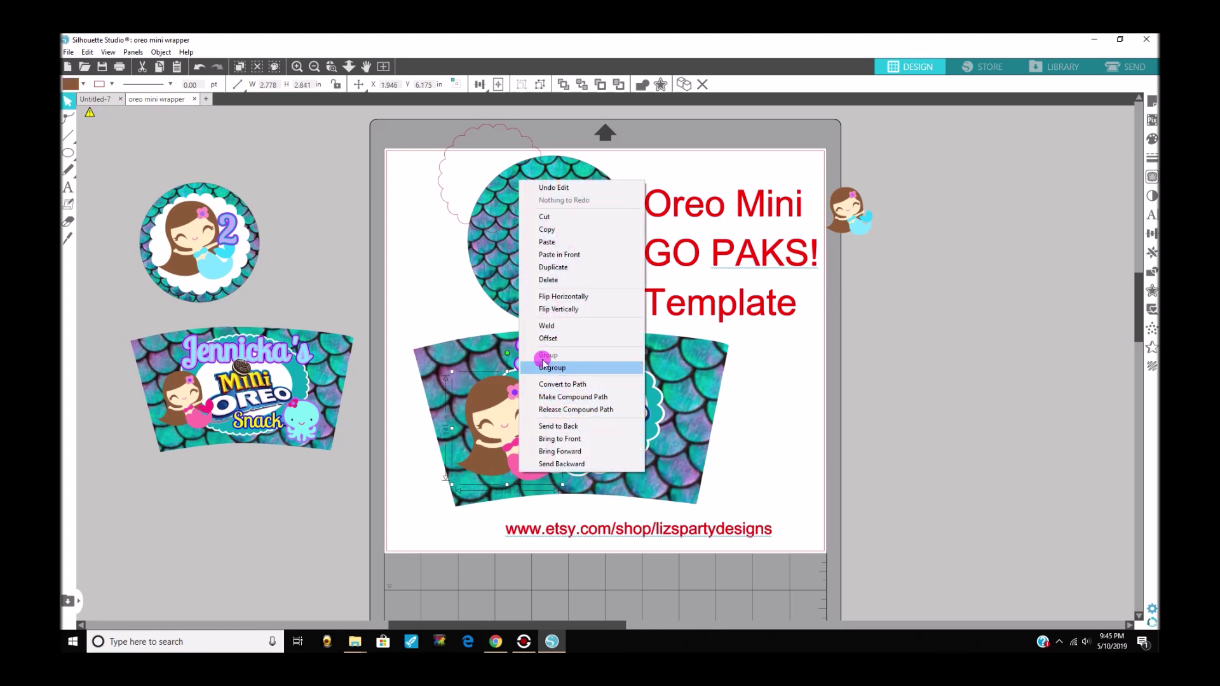
{"action": "left_click", "coordinate": [558, 440]}
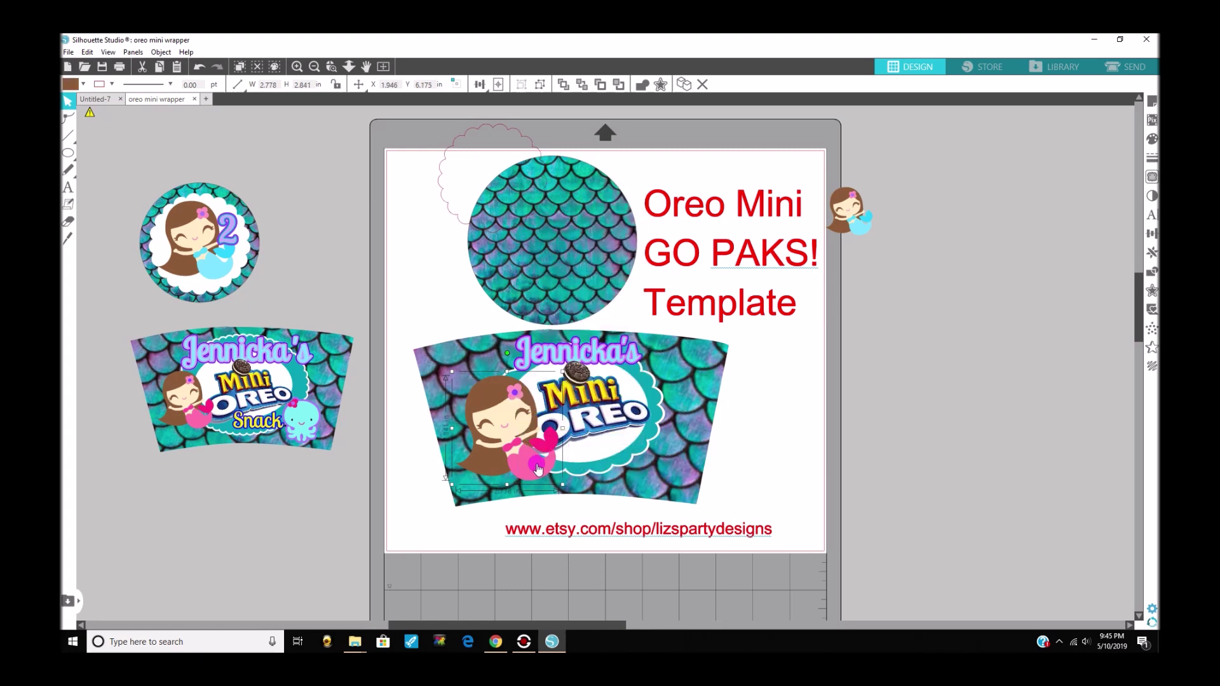
{"action": "left_click", "coordinate": [563, 488]}
{"action": "left_click_drag", "start_coordinate": [557, 488], "coordinate": [521, 462]}
{"action": "key", "text": "Down"}
{"action": "key", "text": "Down"}
{"action": "key", "text": "Down"}
{"action": "key", "text": "Down"}
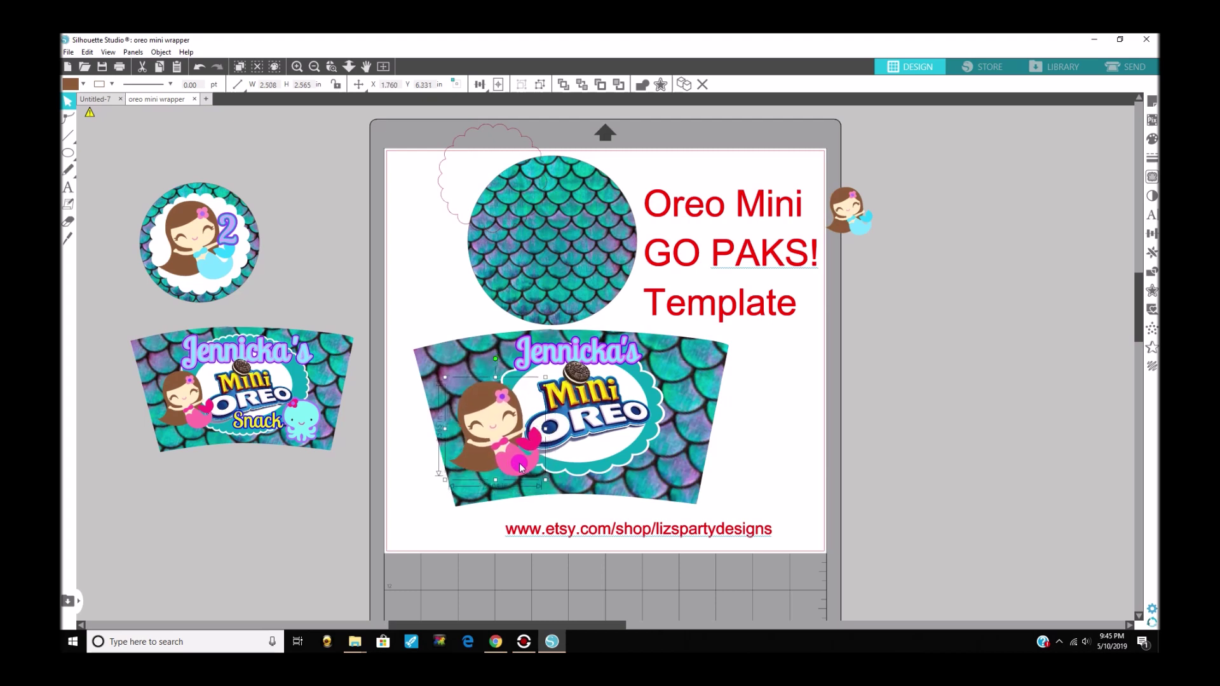
{"action": "left_click_drag", "start_coordinate": [520, 464], "coordinate": [517, 455]}
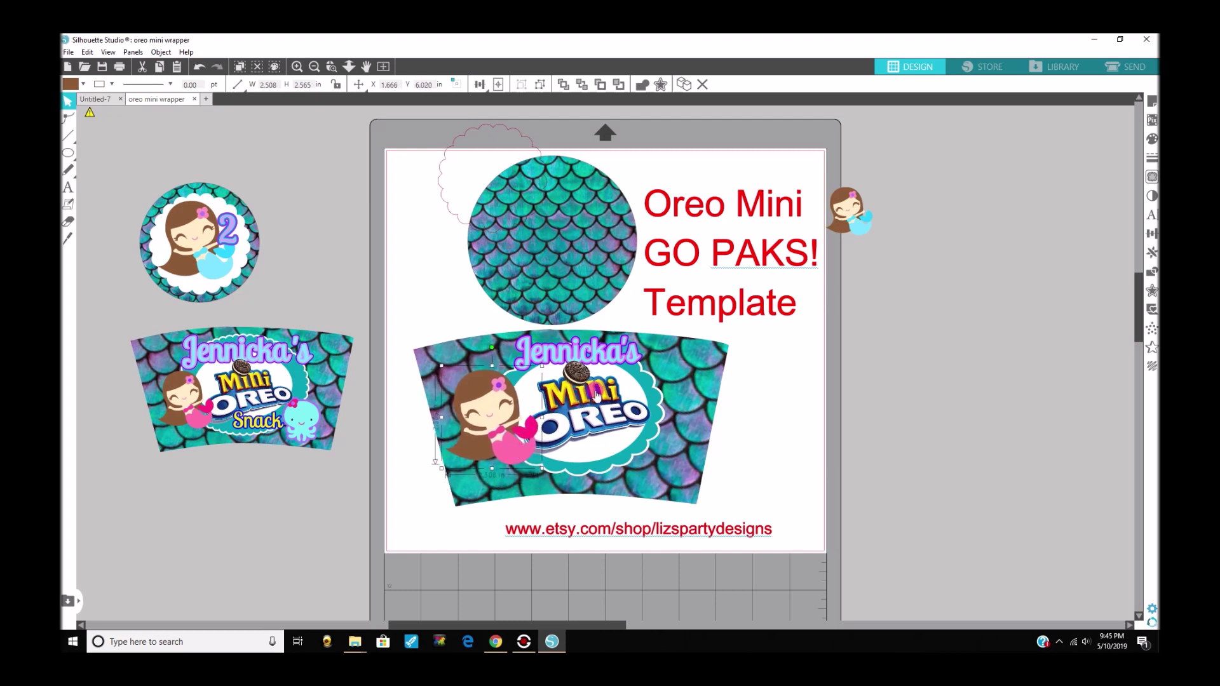
- Enlarge the name on the wrapper to about 4.15 in wide and shrink the Mini Oreo logo to about 2.97 in wide
{"action": "left_click", "coordinate": [597, 354]}
{"action": "mouse_move", "coordinate": [648, 377]}
{"action": "left_mouse_down"}
{"action": "mouse_move", "coordinate": [672, 383]}
{"action": "mouse_move", "coordinate": [627, 367]}
{"action": "left_mouse_up"}
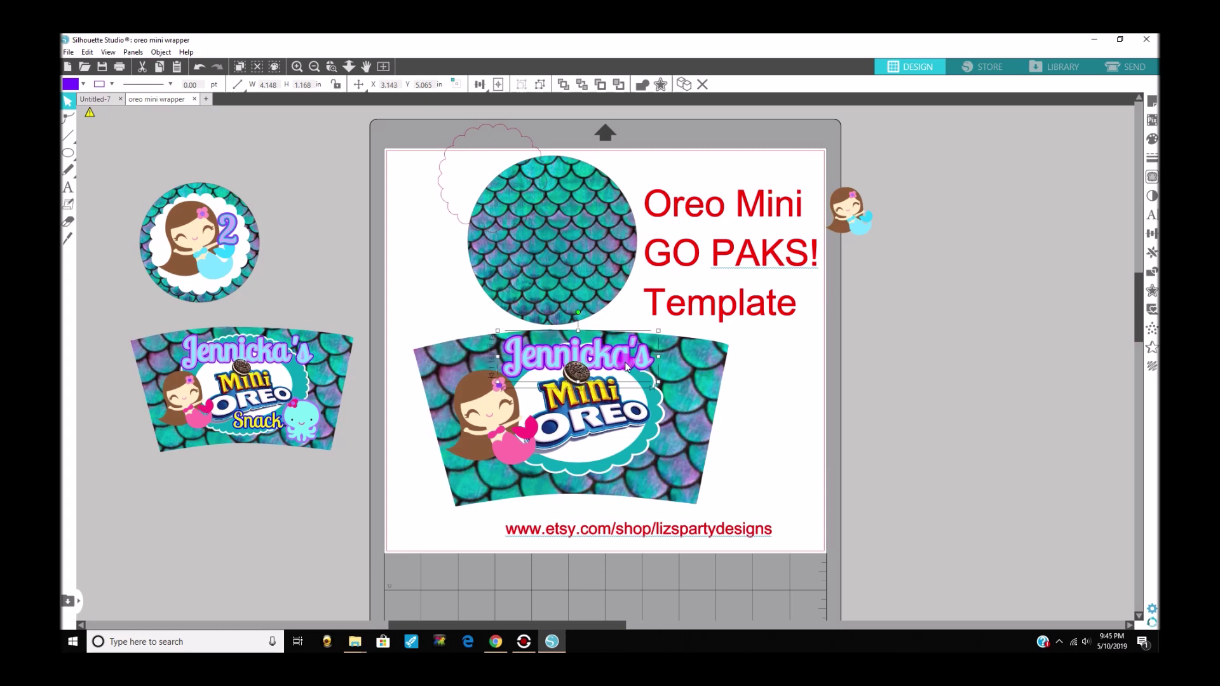
{"action": "left_click", "coordinate": [594, 413]}
- Add the text "Snacks" in the empty space beside the wrapper
{"action": "left_click", "coordinate": [68, 187]}
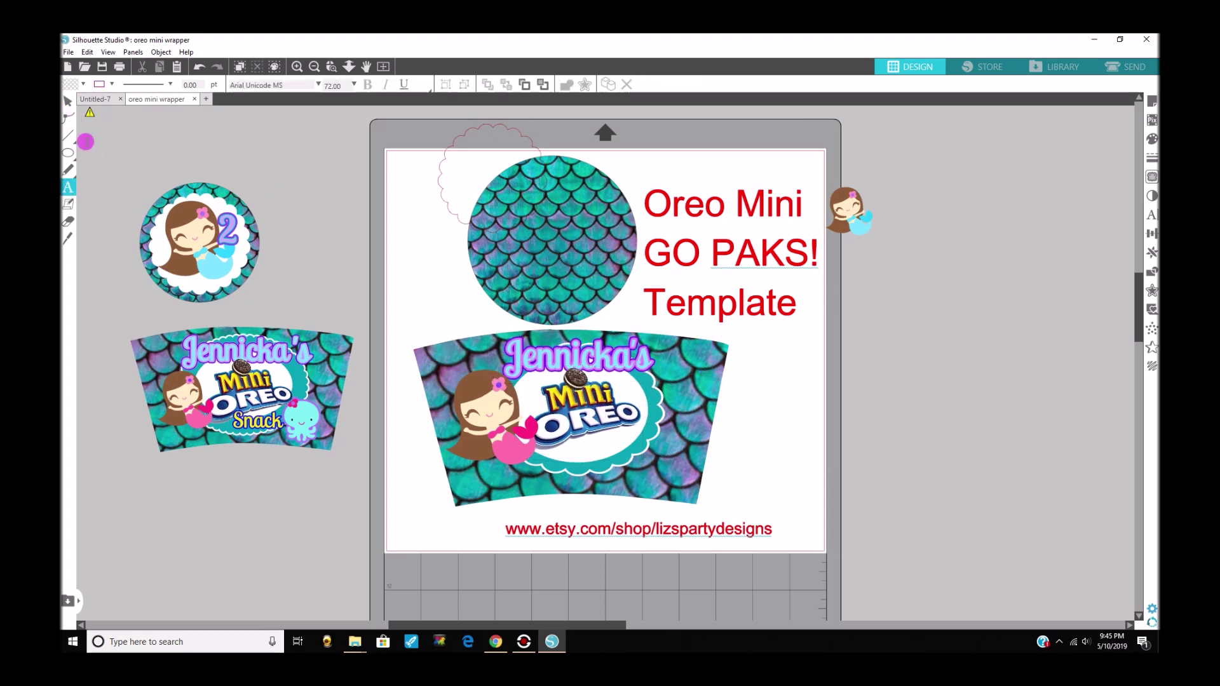
{"action": "left_click", "coordinate": [761, 381]}
{"action": "left_click", "coordinate": [838, 455]}
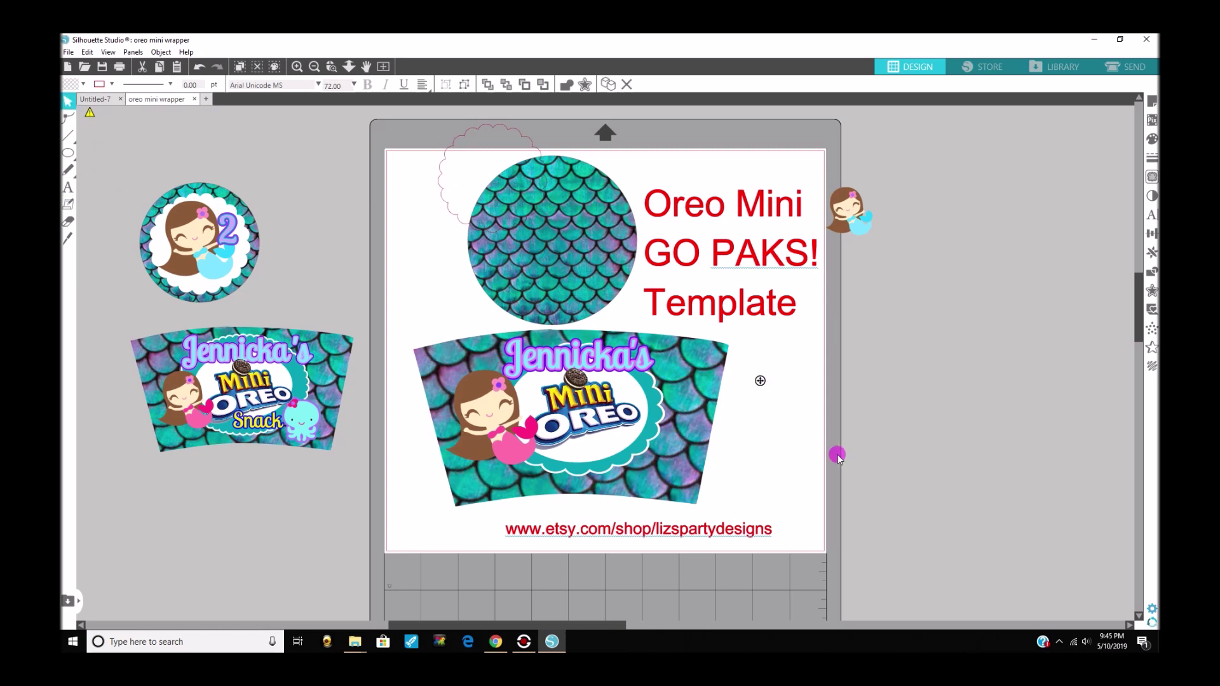
{"action": "type", "text": "sn"}
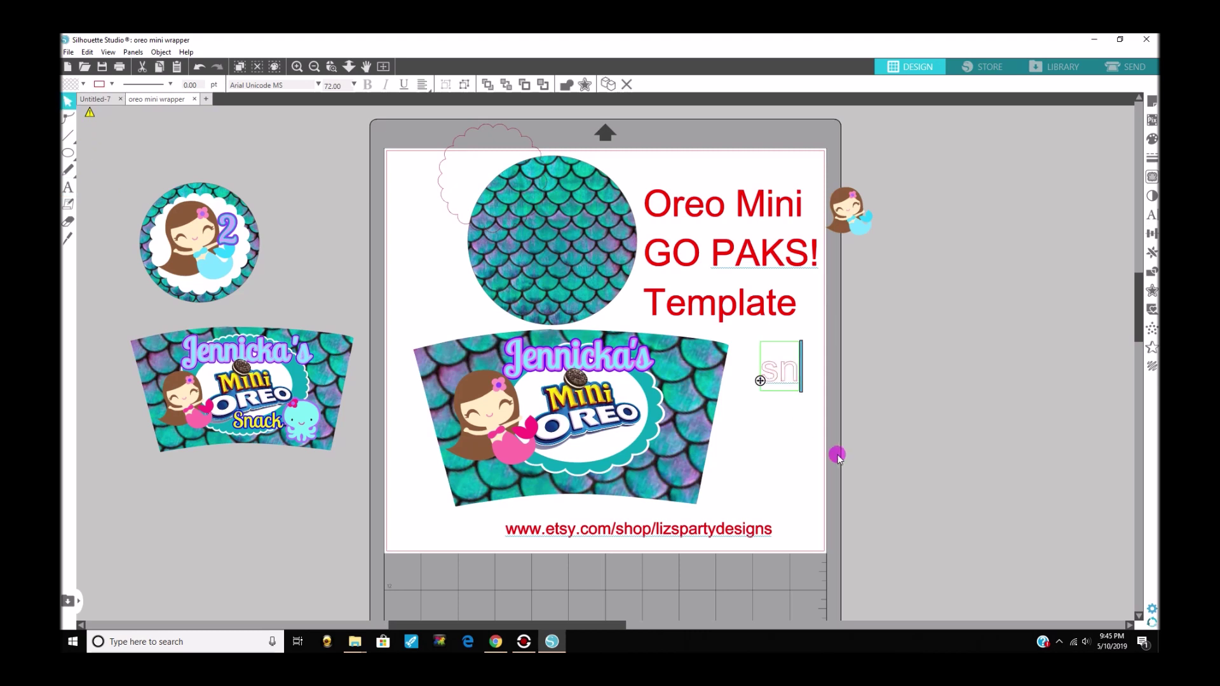
{"action": "type", "text": "acks"}
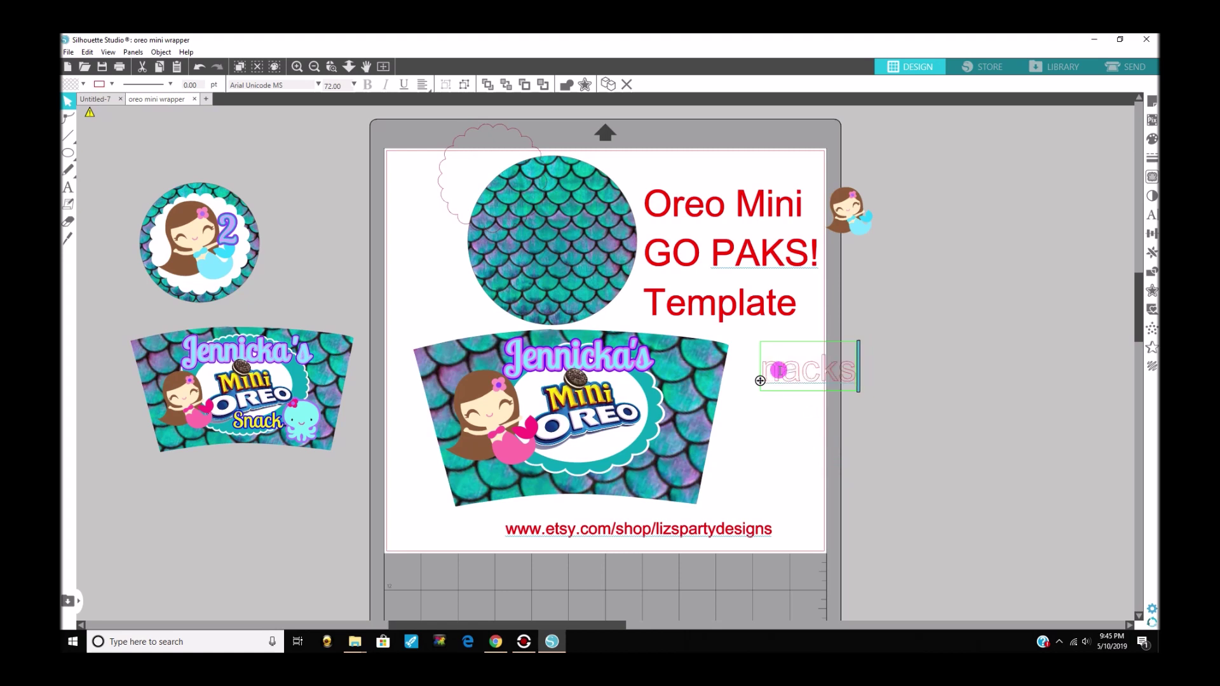
{"action": "left_click", "coordinate": [779, 370]}
{"action": "key", "text": "BackSpace"}
{"action": "type", "text": "S"}
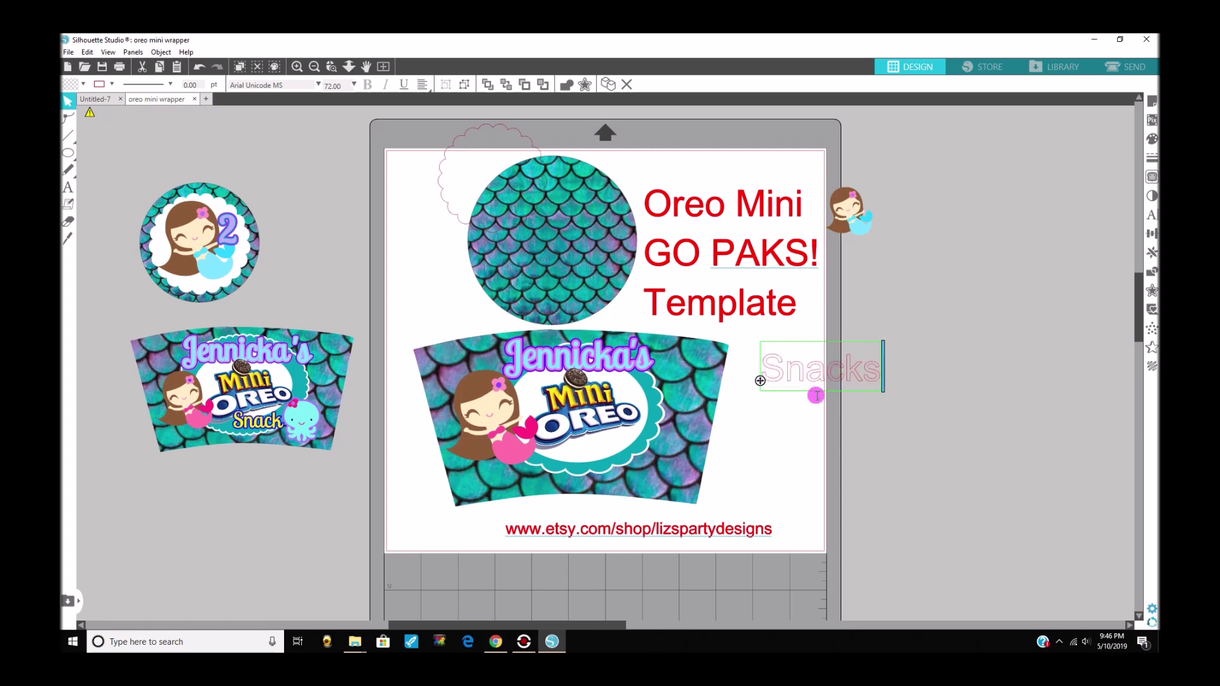
{"action": "left_click", "coordinate": [796, 443]}
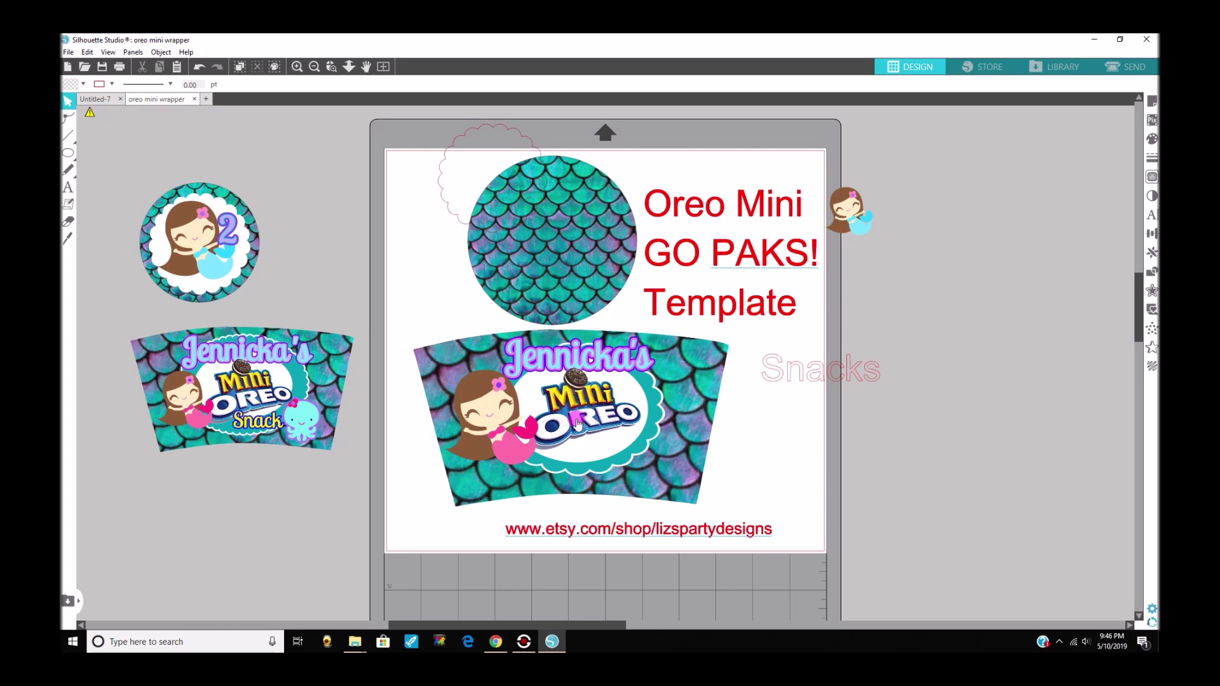
- Duplicate the word "Snack" from the sample wrapper, place it below the Mini Oreo logo, and enlarge it to about 2.03 in wide
{"action": "right_click", "coordinate": [264, 427]}
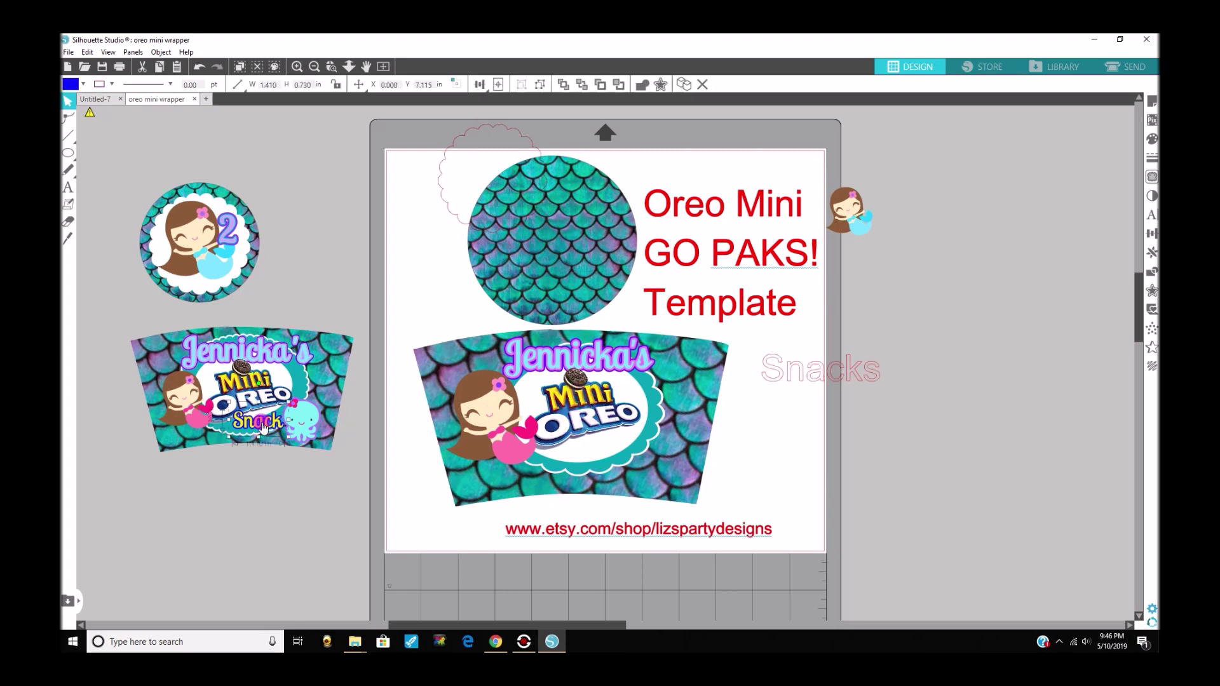
{"action": "left_click", "coordinate": [296, 218]}
{"action": "left_click_drag", "start_coordinate": [309, 407], "coordinate": [618, 452]}
{"action": "left_click", "coordinate": [638, 443]}
{"action": "left_click_drag", "start_coordinate": [641, 432], "coordinate": [624, 451]}
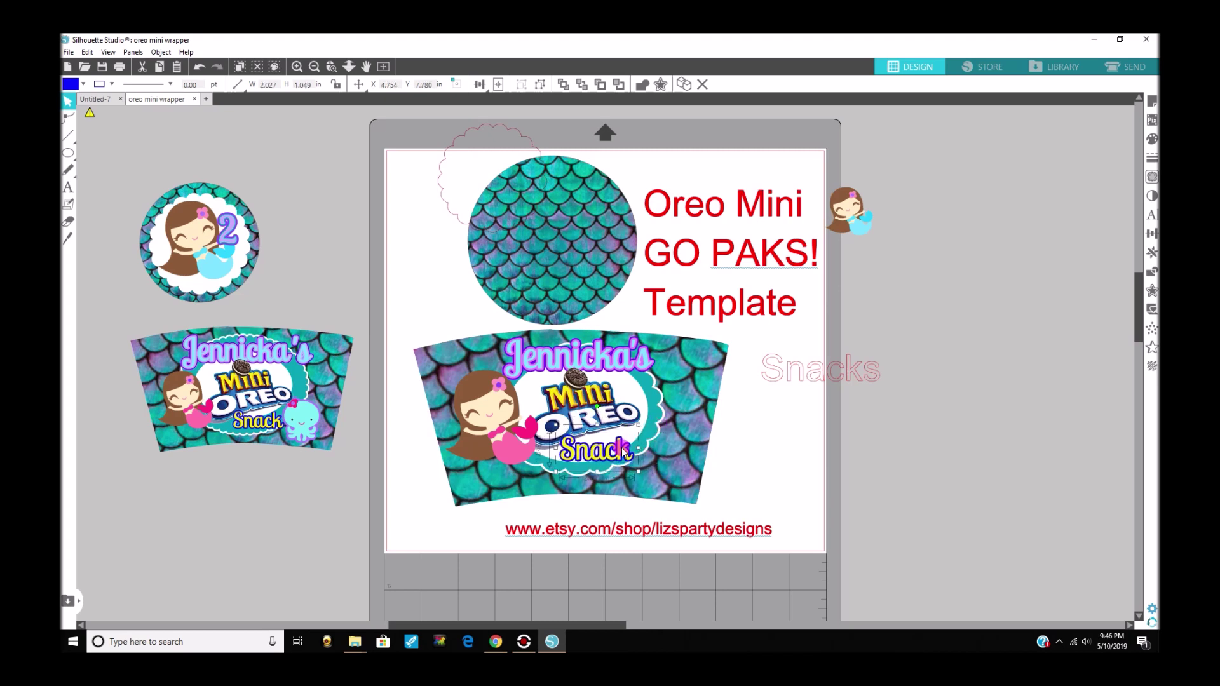
- Duplicate the sample wrapper's octopus onto the lower right of the new wrapper's label, enlarged to about 1.29 in wide
{"action": "left_click", "coordinate": [301, 424]}
{"action": "right_click", "coordinate": [301, 424]}
{"action": "left_click", "coordinate": [355, 214]}
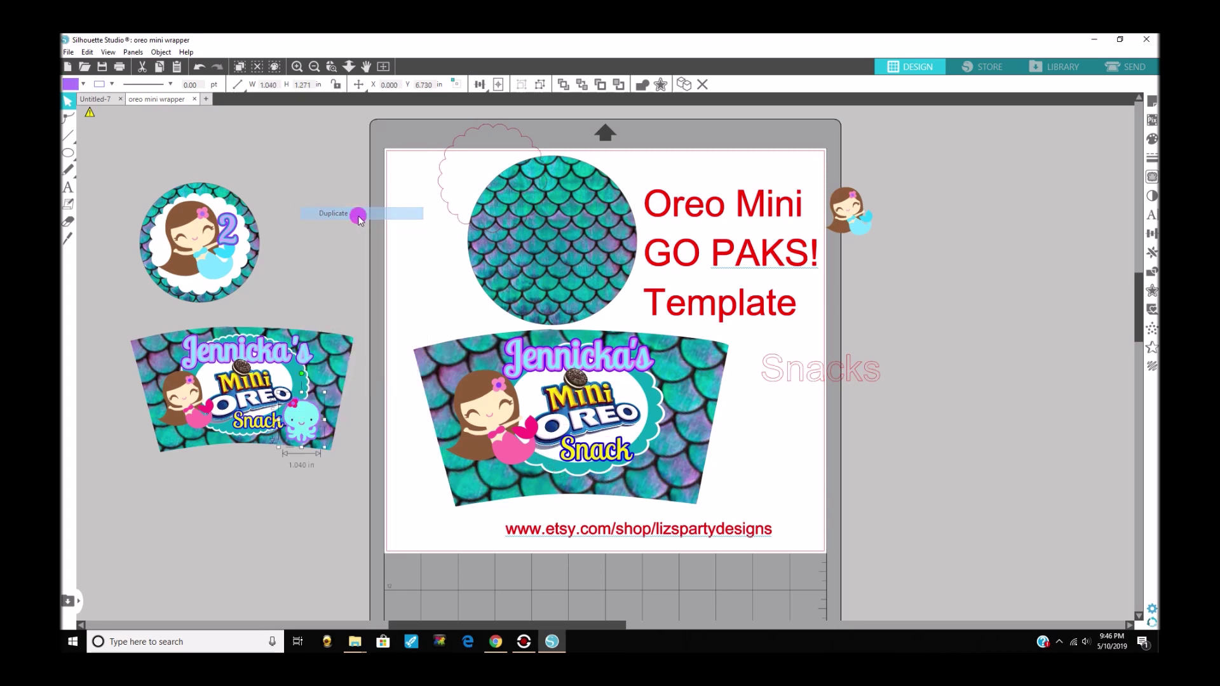
{"action": "left_click_drag", "start_coordinate": [326, 416], "coordinate": [689, 419]}
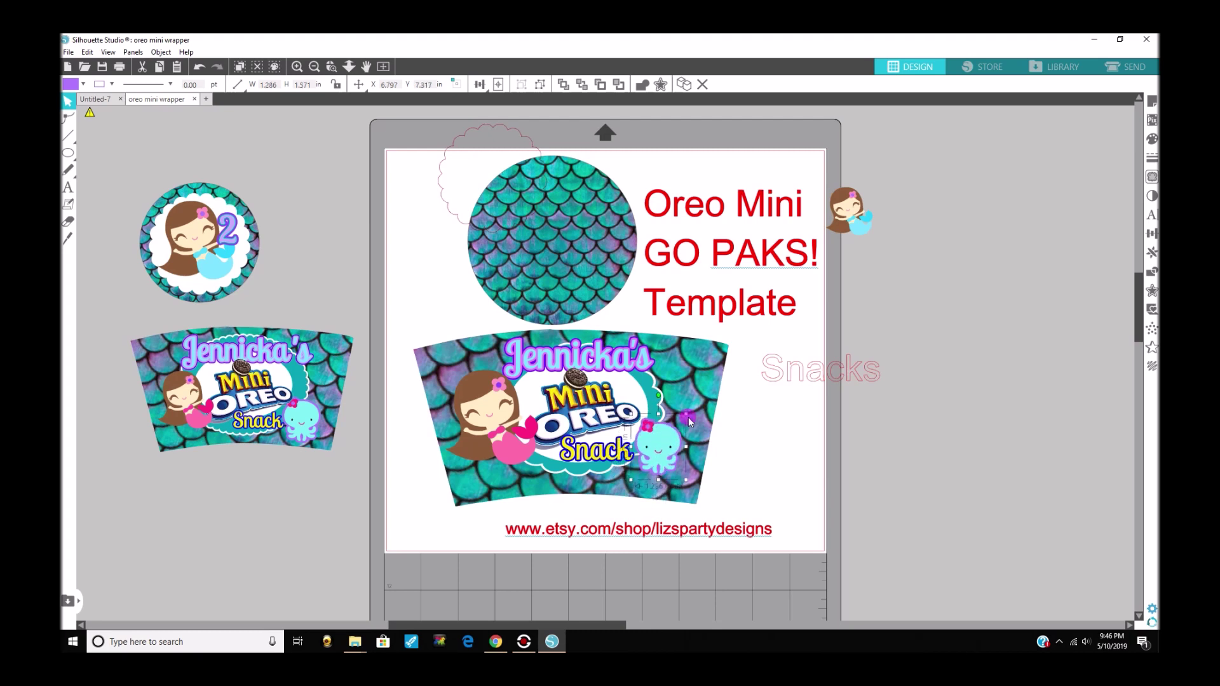
- Enlarge the scalloped oval label to about 5.12 in wide, and lower and slightly enlarge the word "Snack" on it
{"action": "left_click", "coordinate": [573, 473]}
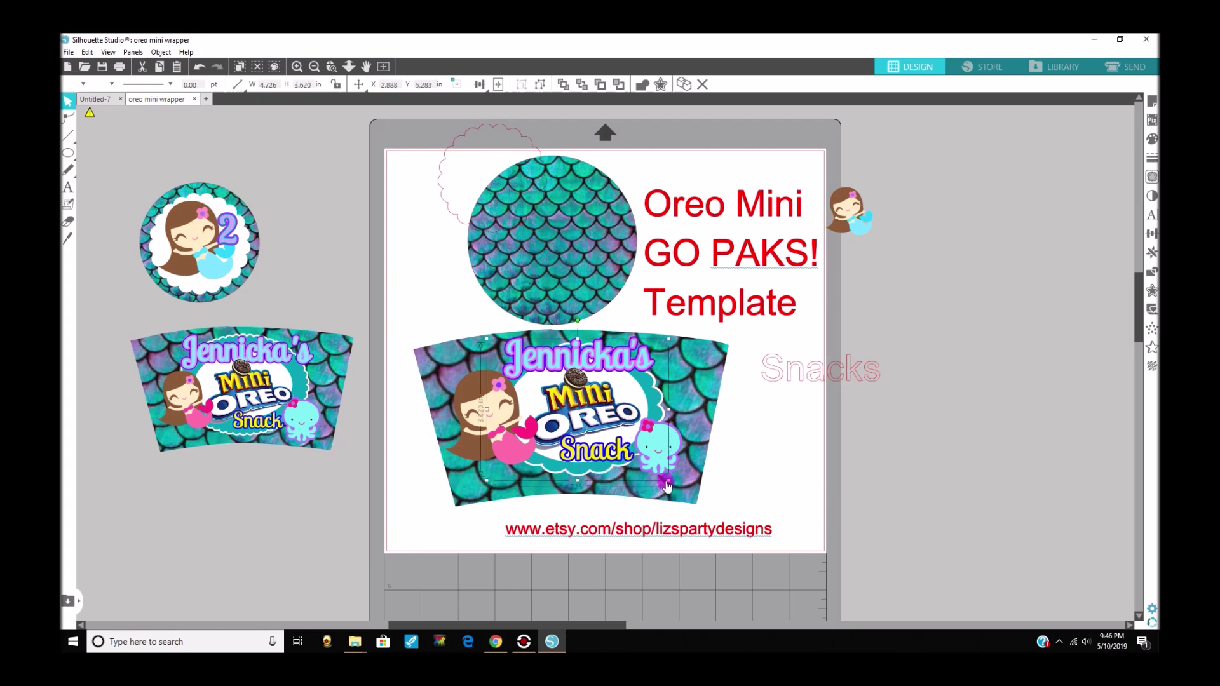
{"action": "left_click_drag", "start_coordinate": [669, 483], "coordinate": [685, 492]}
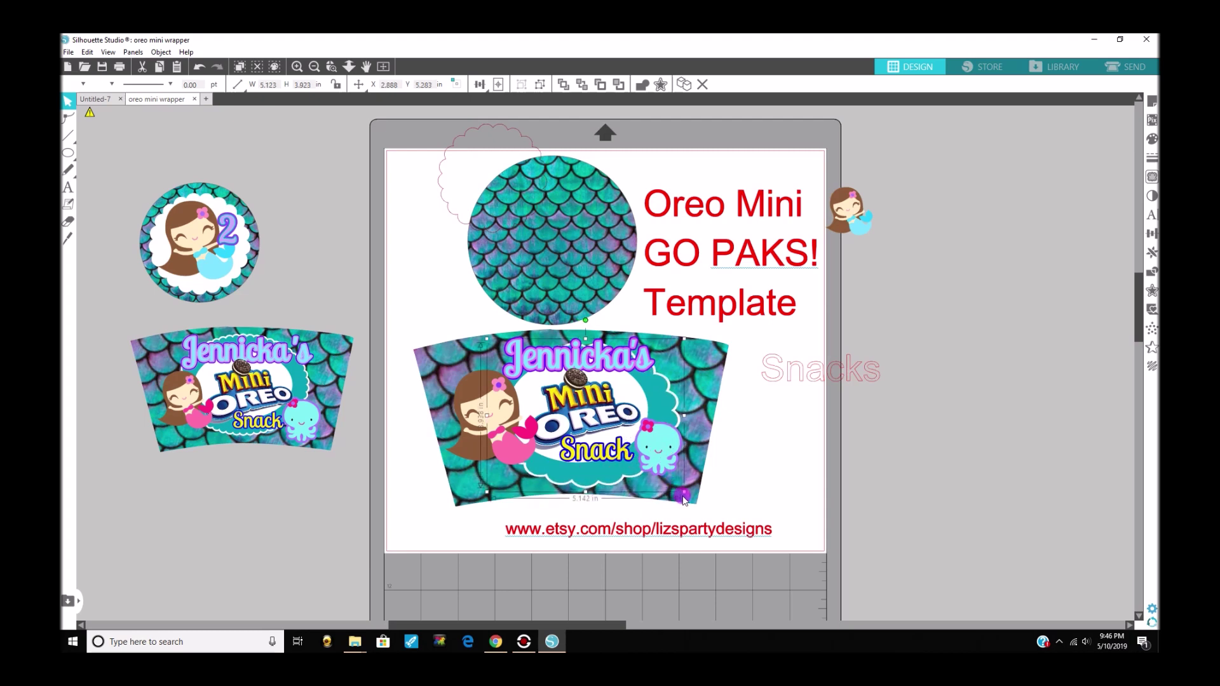
{"action": "left_click", "coordinate": [602, 461]}
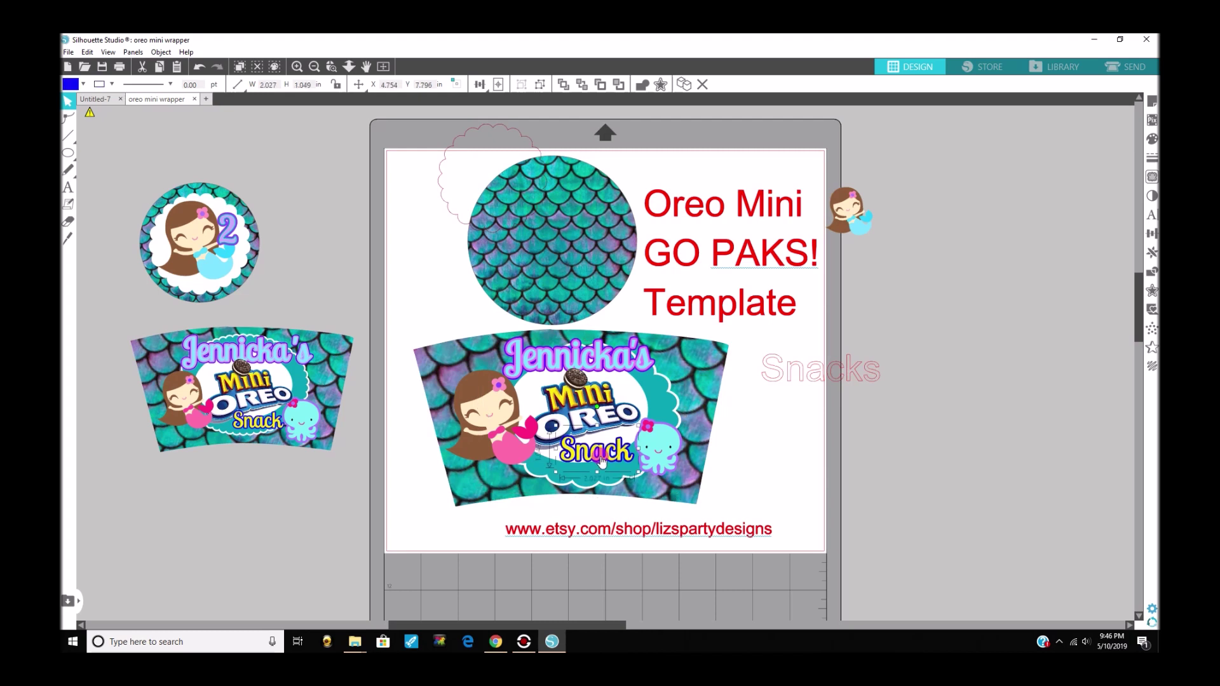
{"action": "left_click_drag", "start_coordinate": [602, 462], "coordinate": [602, 463]}
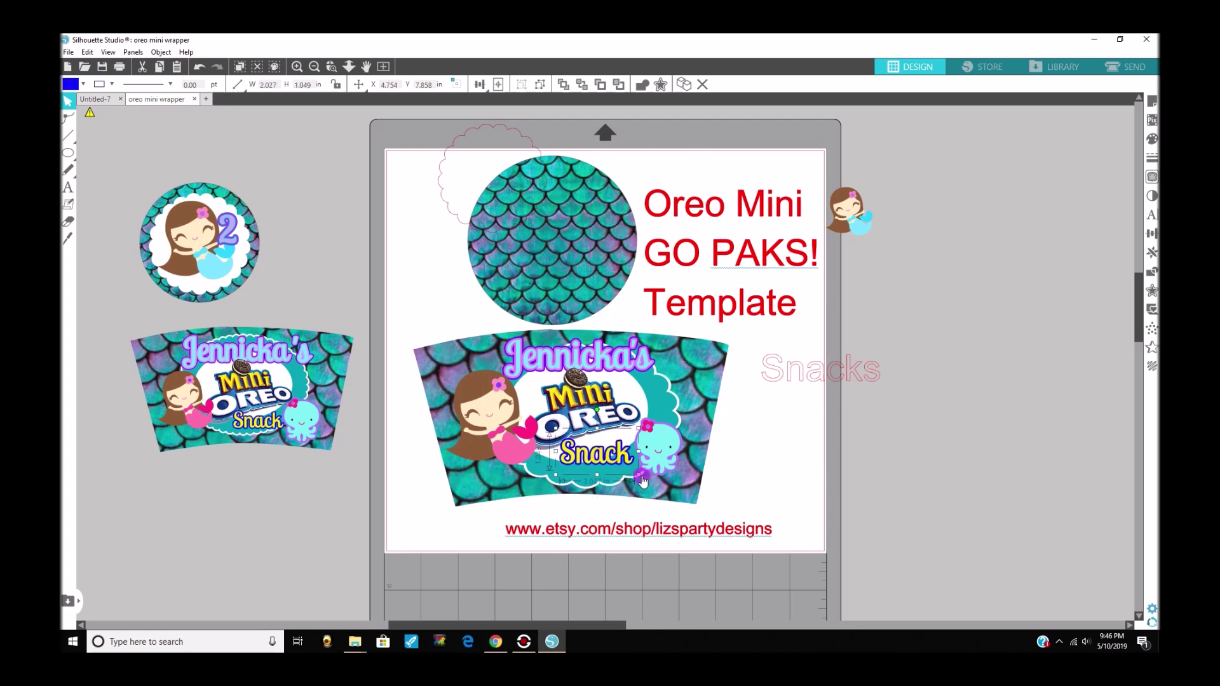
{"action": "left_click_drag", "start_coordinate": [648, 484], "coordinate": [654, 489]}
- Enlarge the Mini Oreo logo slightly and move the octopus down and right, clear of the word "Snack"
{"action": "left_click", "coordinate": [598, 427]}
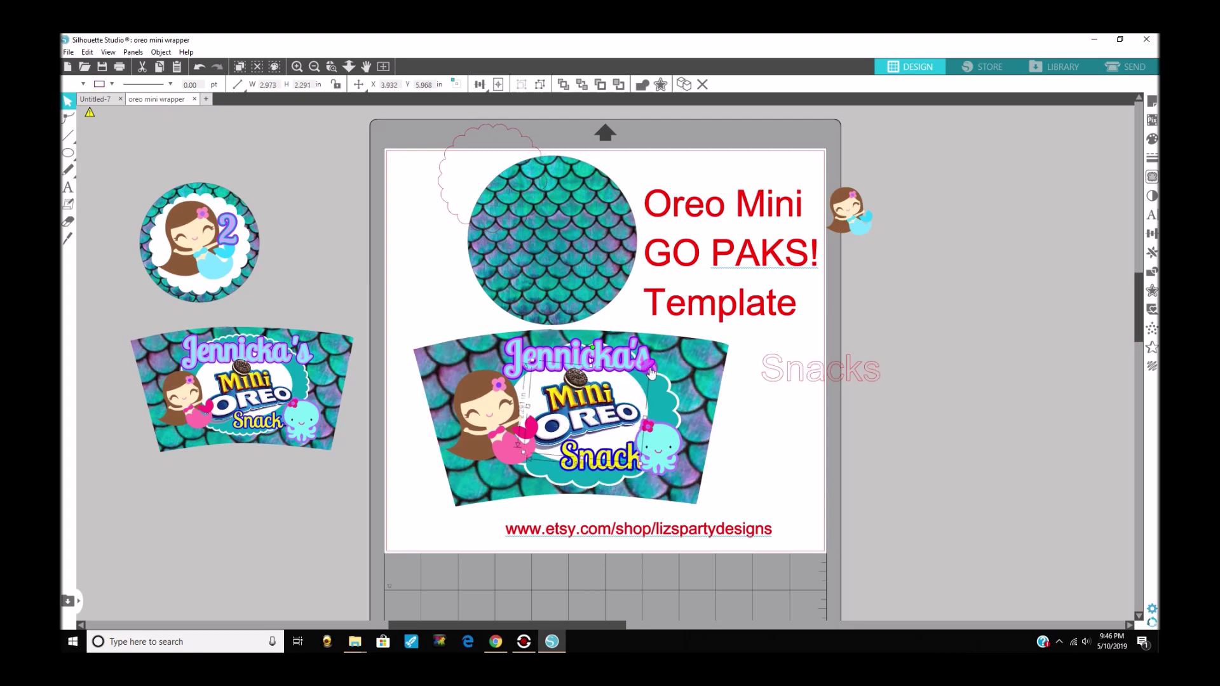
{"action": "left_click_drag", "start_coordinate": [654, 377], "coordinate": [624, 404]}
{"action": "left_click_drag", "start_coordinate": [598, 469], "coordinate": [671, 465]}
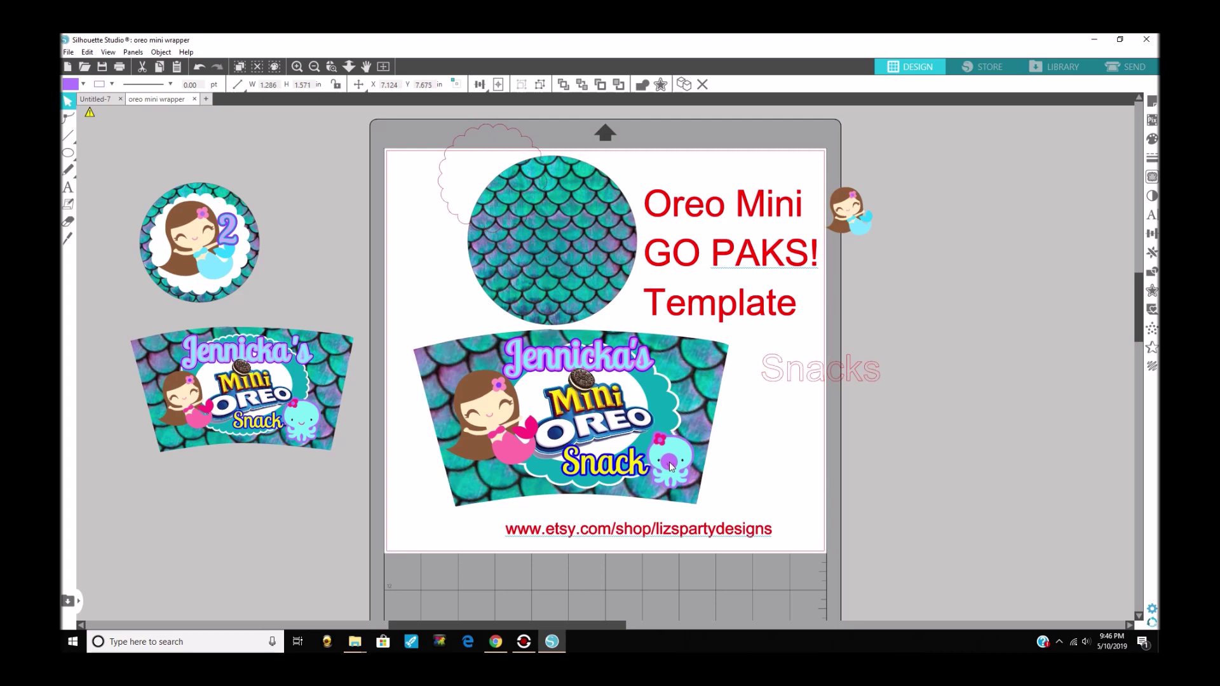
- Delete the outlined "Snacks" text beside the wrapper
{"action": "key", "text": "Escape"}
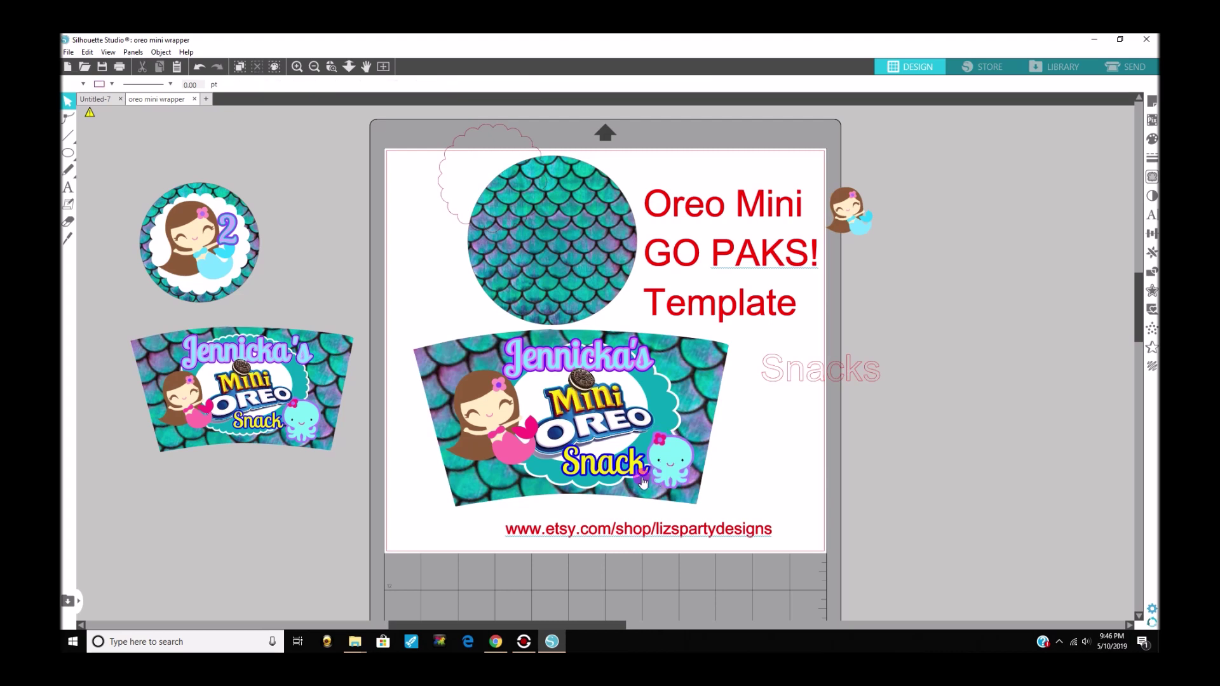
{"action": "double_click", "coordinate": [847, 376]}
{"action": "key", "text": "Escape"}
- Enlarge the scalloped circle outline to about 3.95 in wide and center it over the scale-patterned lid circle
{"action": "left_click", "coordinate": [435, 190]}
{"action": "left_click_drag", "start_coordinate": [442, 193], "coordinate": [376, 215]}
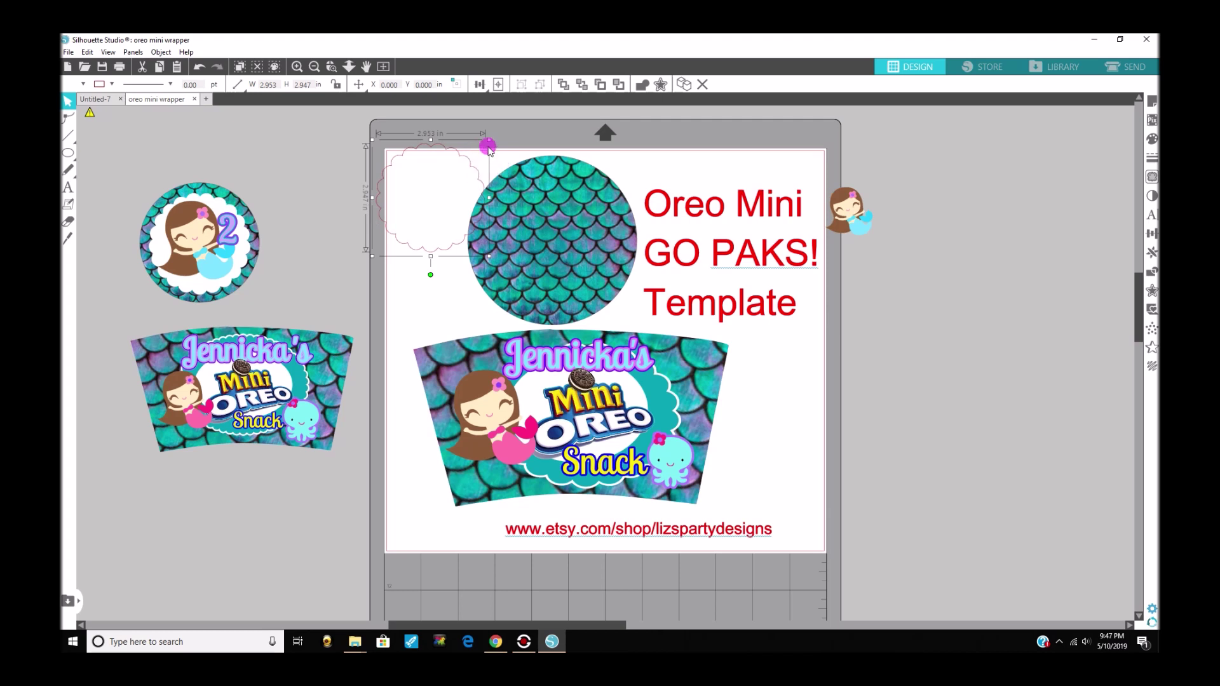
{"action": "left_click_drag", "start_coordinate": [488, 143], "coordinate": [608, 201]}
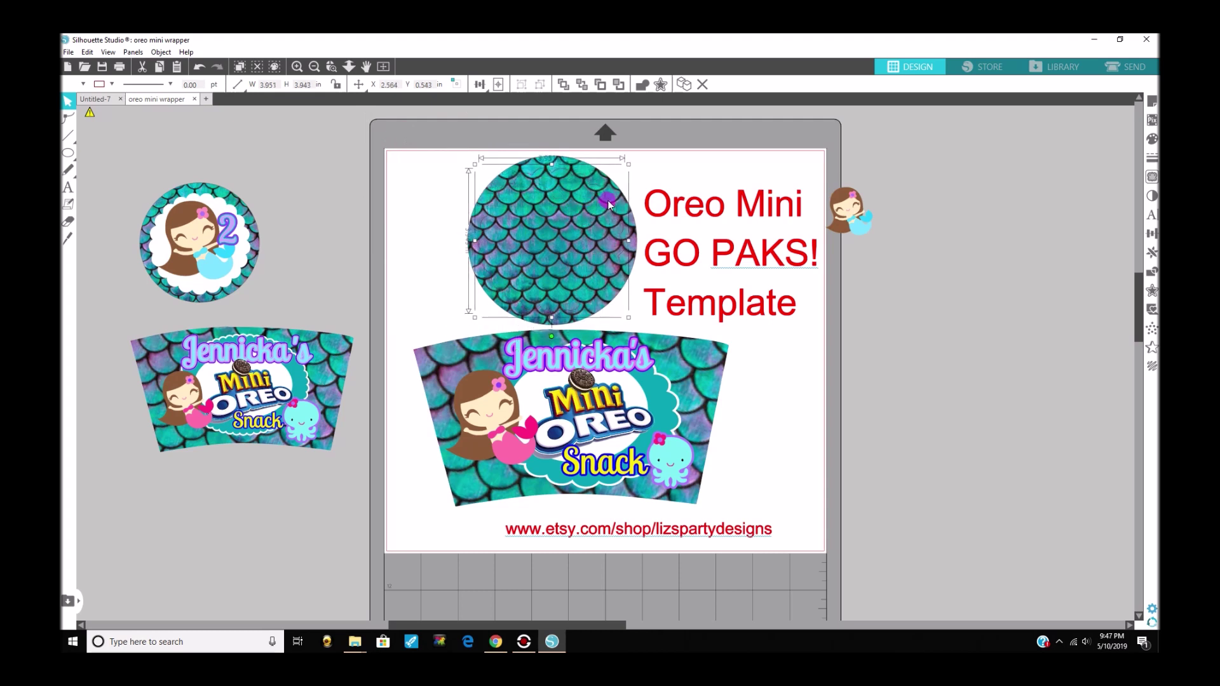
{"action": "left_click", "coordinate": [608, 206]}
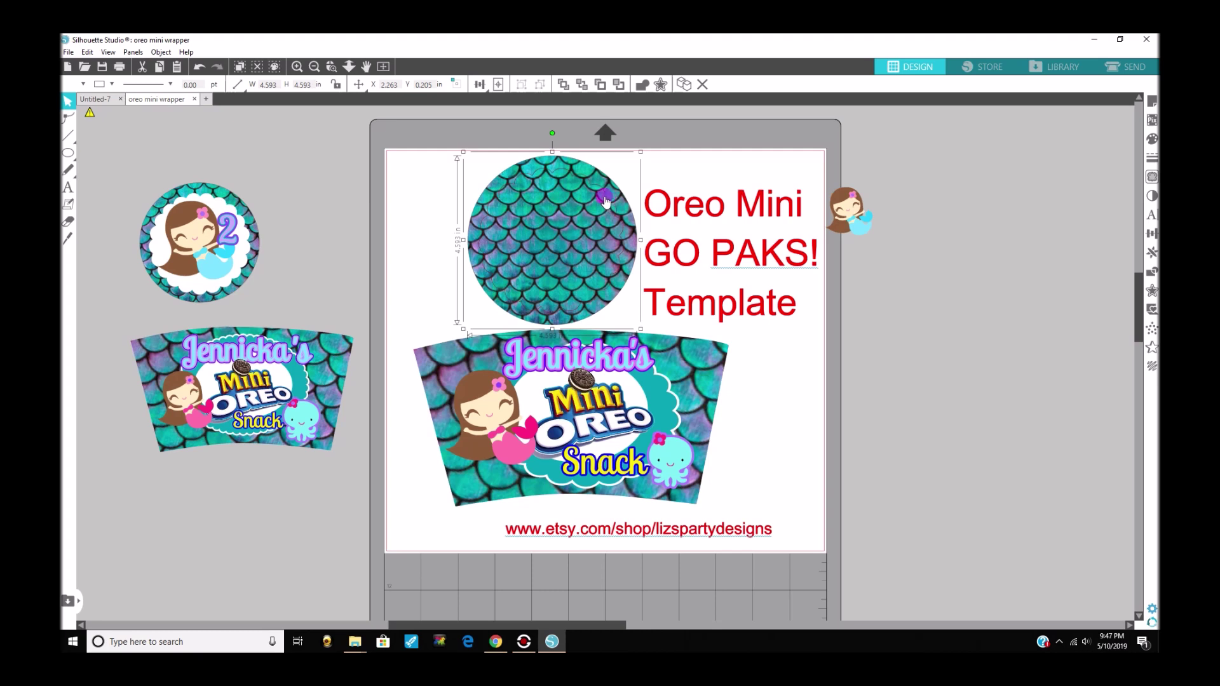
{"action": "left_click", "coordinate": [1150, 146]}
{"action": "left_click", "coordinate": [981, 156]}
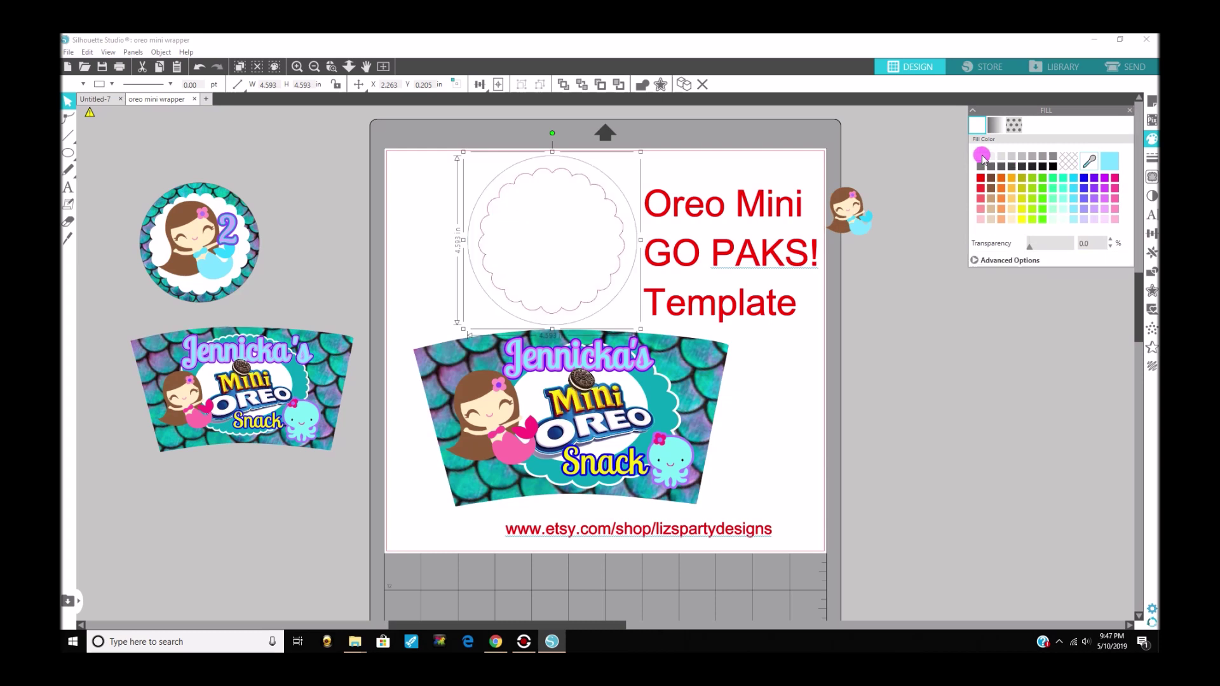
{"action": "left_click", "coordinate": [199, 66]}
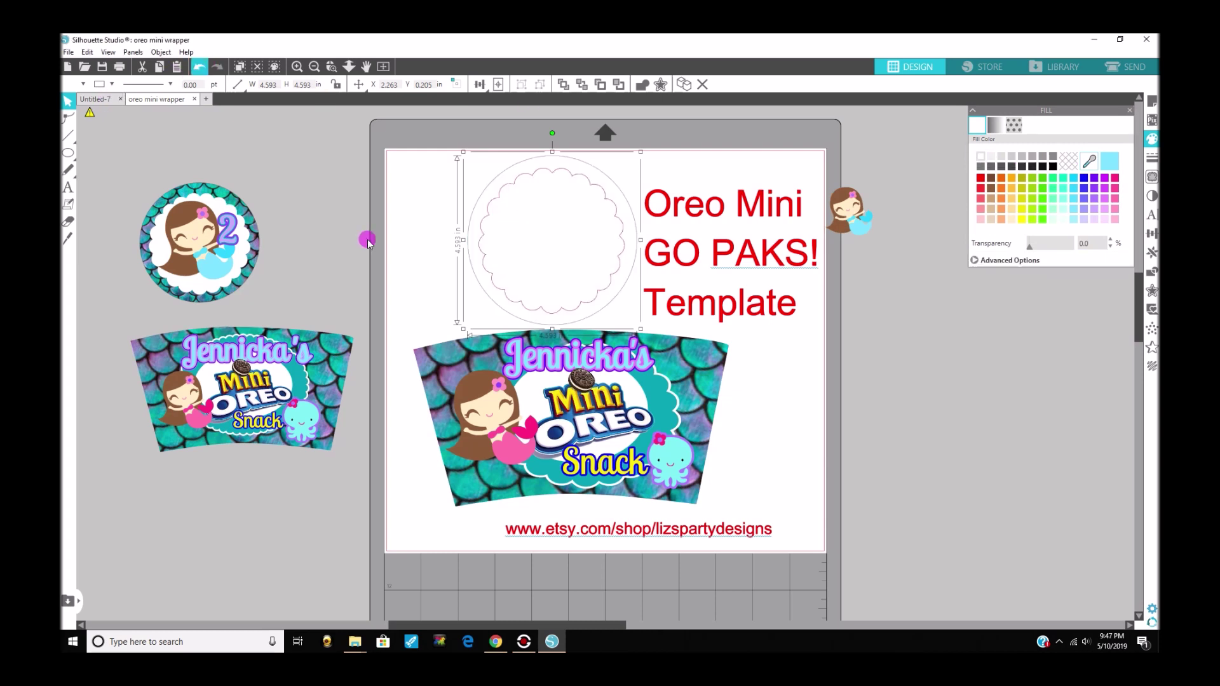
- Fill the scalloped circle on the lid with white, open its line color options, and group it with the scale-patterned circle
{"action": "left_click", "coordinate": [480, 252]}
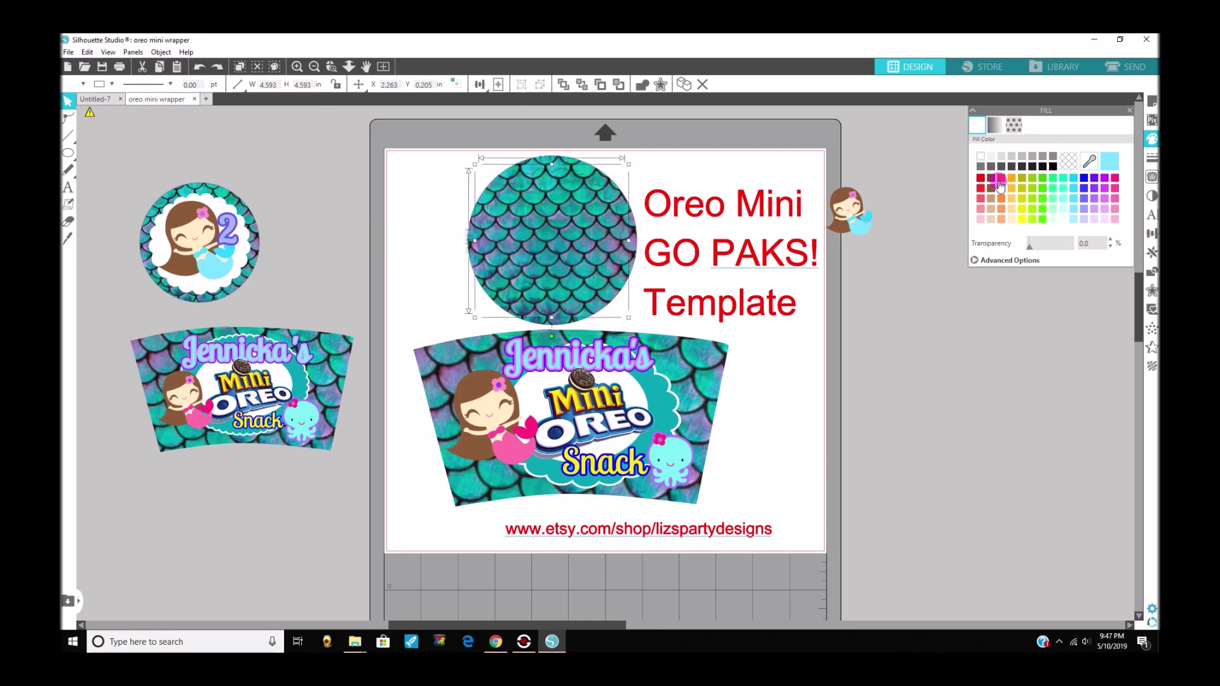
{"action": "left_click", "coordinate": [981, 156]}
{"action": "left_click", "coordinate": [1151, 158]}
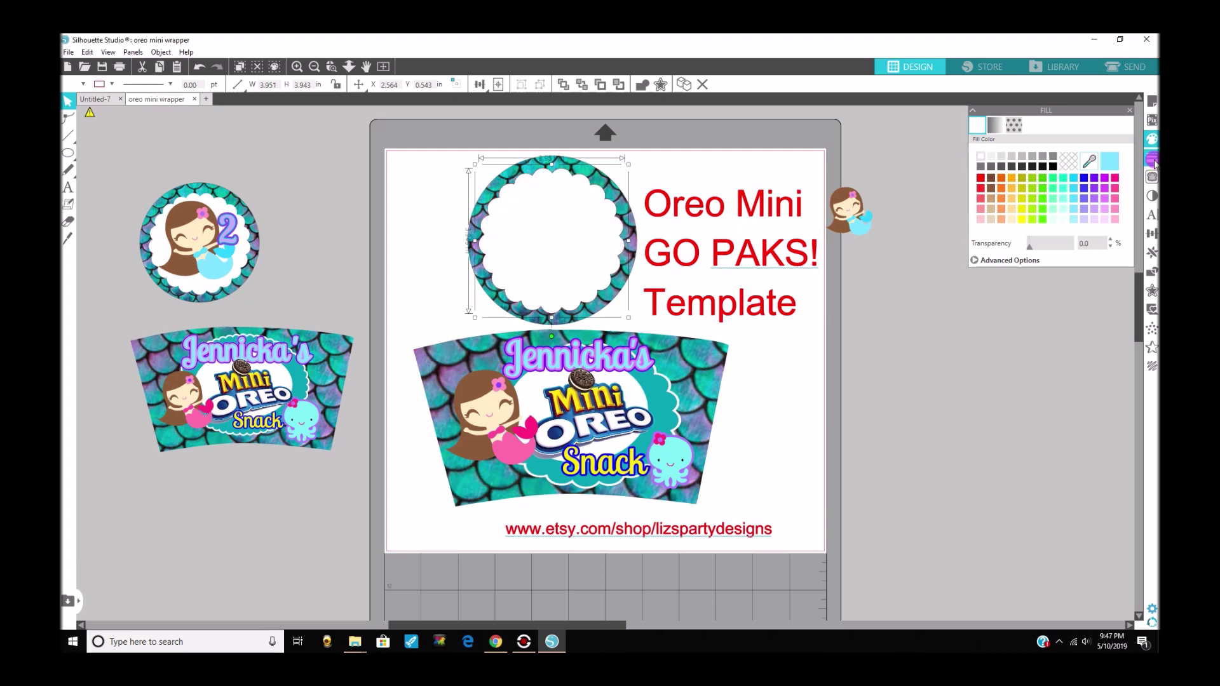
{"action": "left_click", "coordinate": [995, 125]}
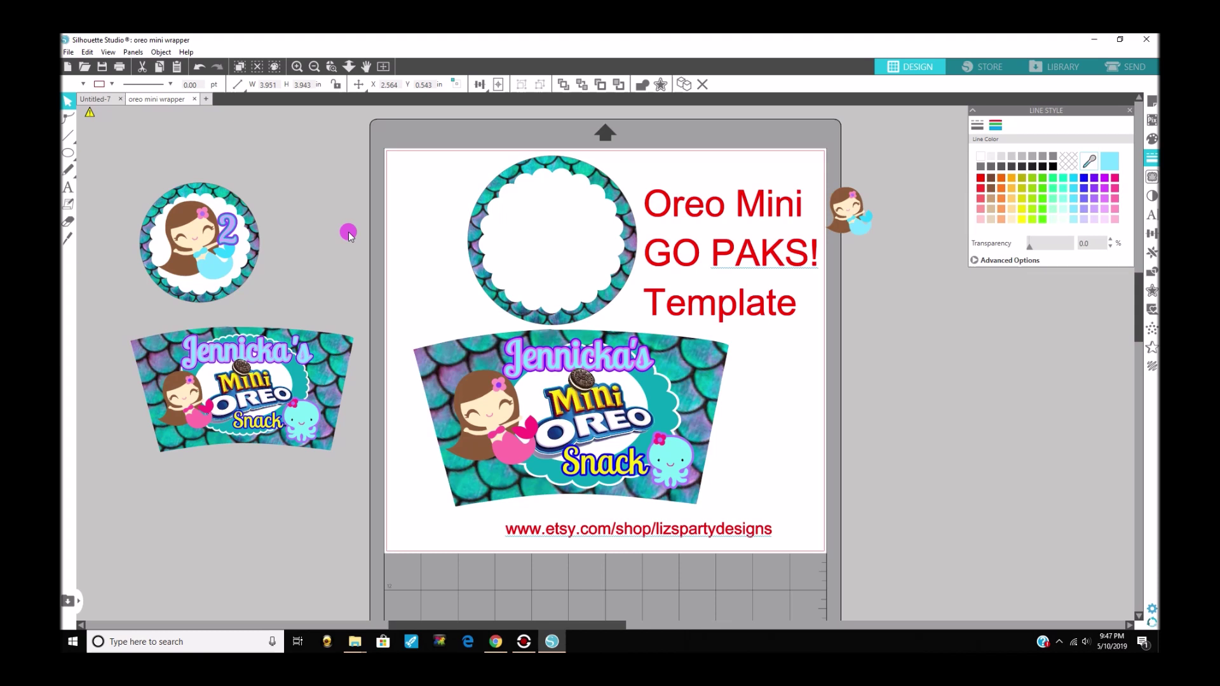
{"action": "right_click", "coordinate": [475, 213]}
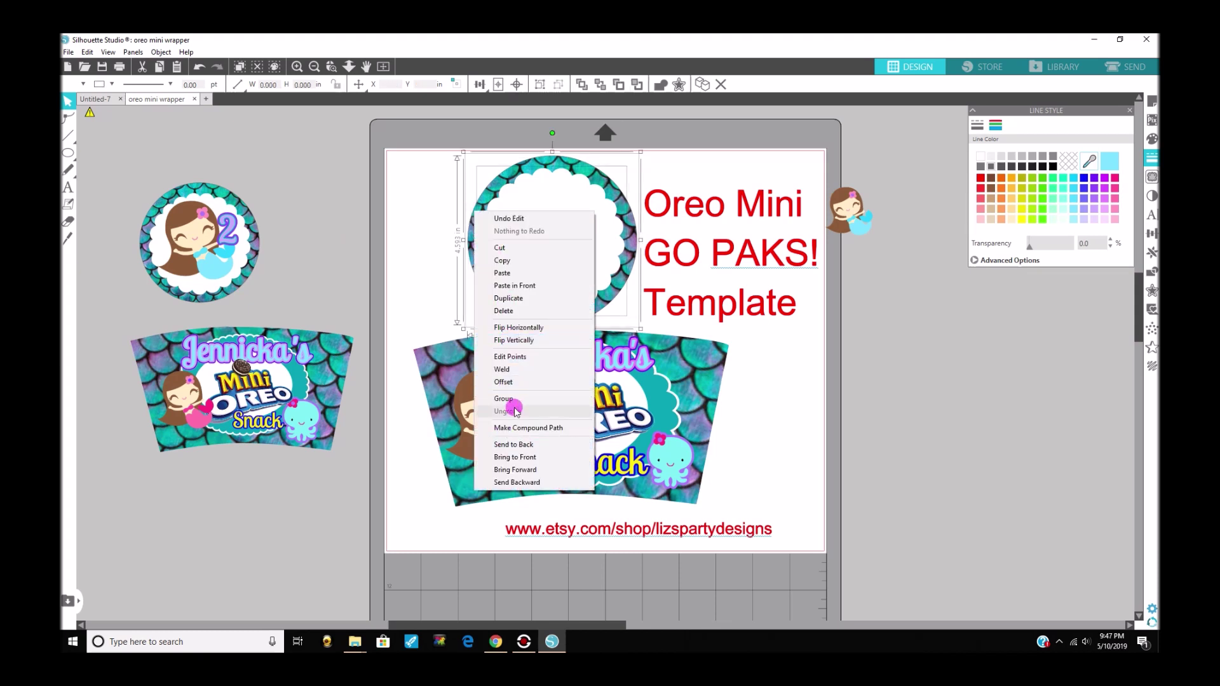
{"action": "left_click", "coordinate": [505, 398]}
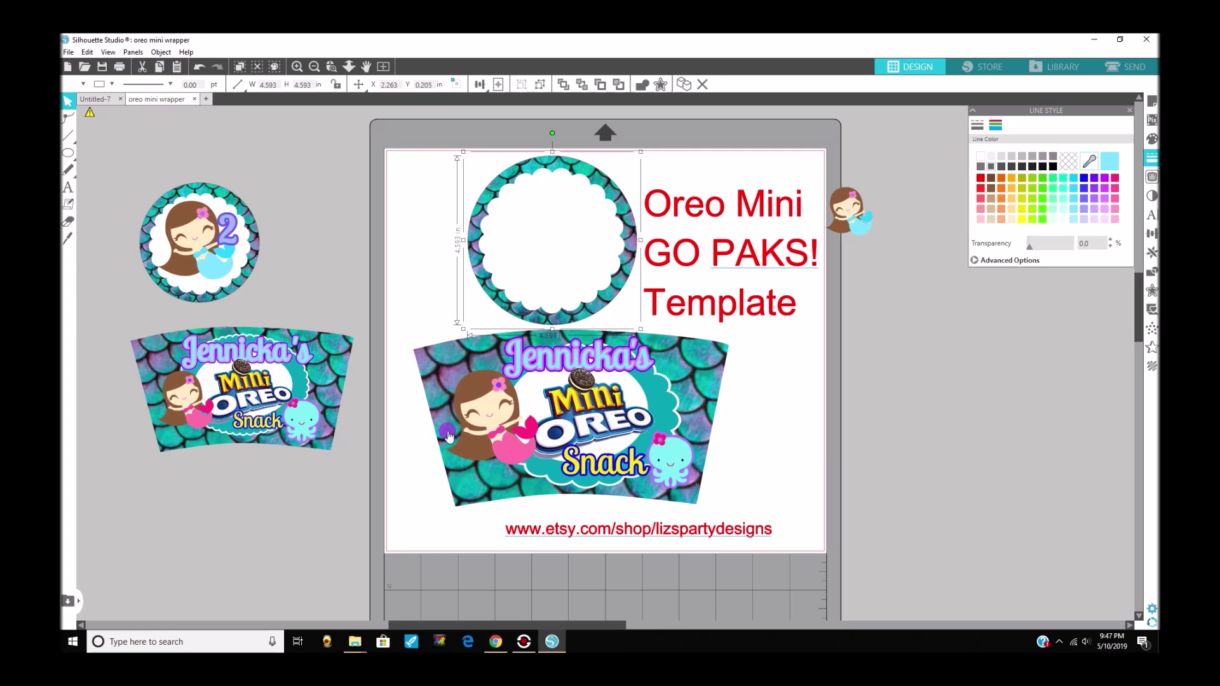
- Duplicate the wrapper's pink-tailed mermaid onto the white scalloped lid circle and enlarge the copy to about 2.87 in wide
{"action": "left_click", "coordinate": [507, 453]}
{"action": "right_click", "coordinate": [507, 457]}
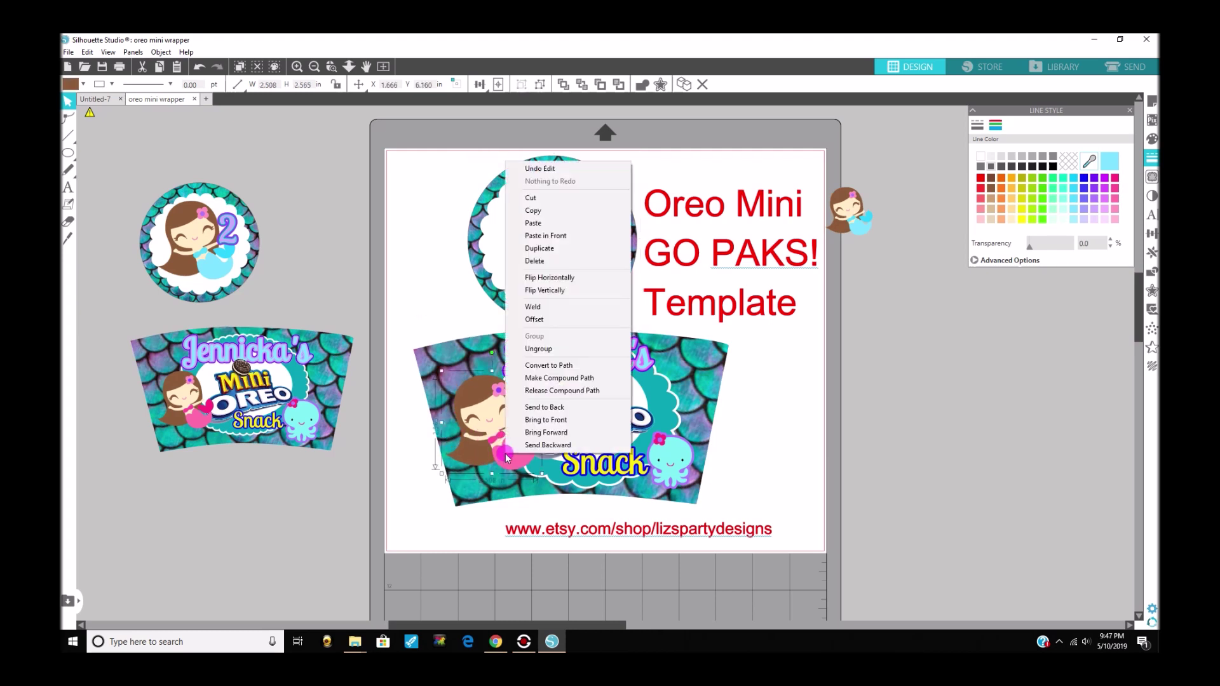
{"action": "left_click", "coordinate": [539, 248]}
{"action": "left_click_drag", "start_coordinate": [521, 379], "coordinate": [561, 197]}
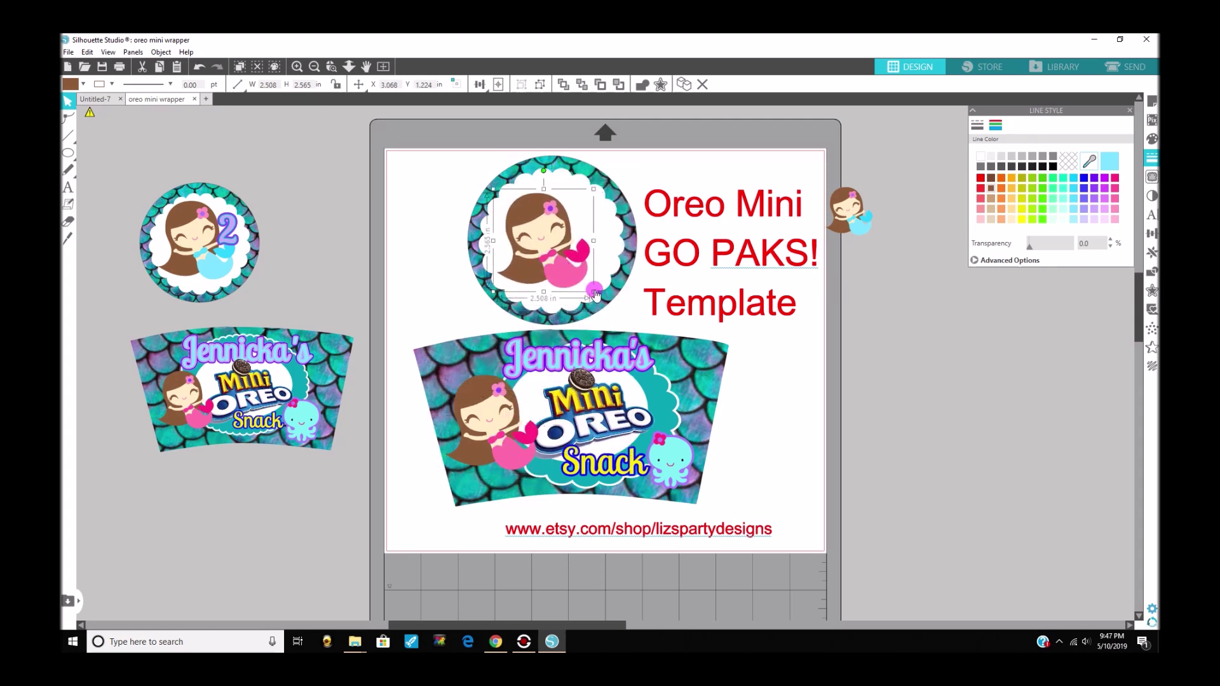
{"action": "mouse_move", "coordinate": [595, 292]}
{"action": "left_mouse_down"}
{"action": "mouse_move", "coordinate": [616, 314]}
{"action": "mouse_move", "coordinate": [583, 275]}
{"action": "left_mouse_up"}
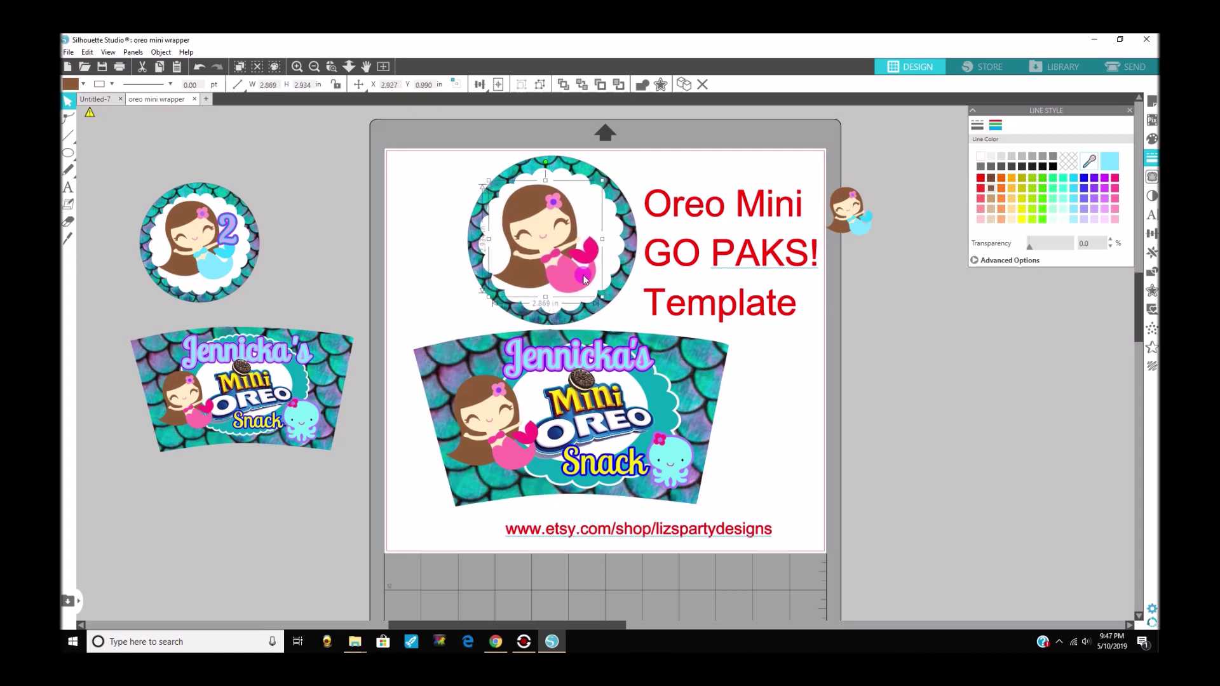
{"action": "key", "text": "Escape"}
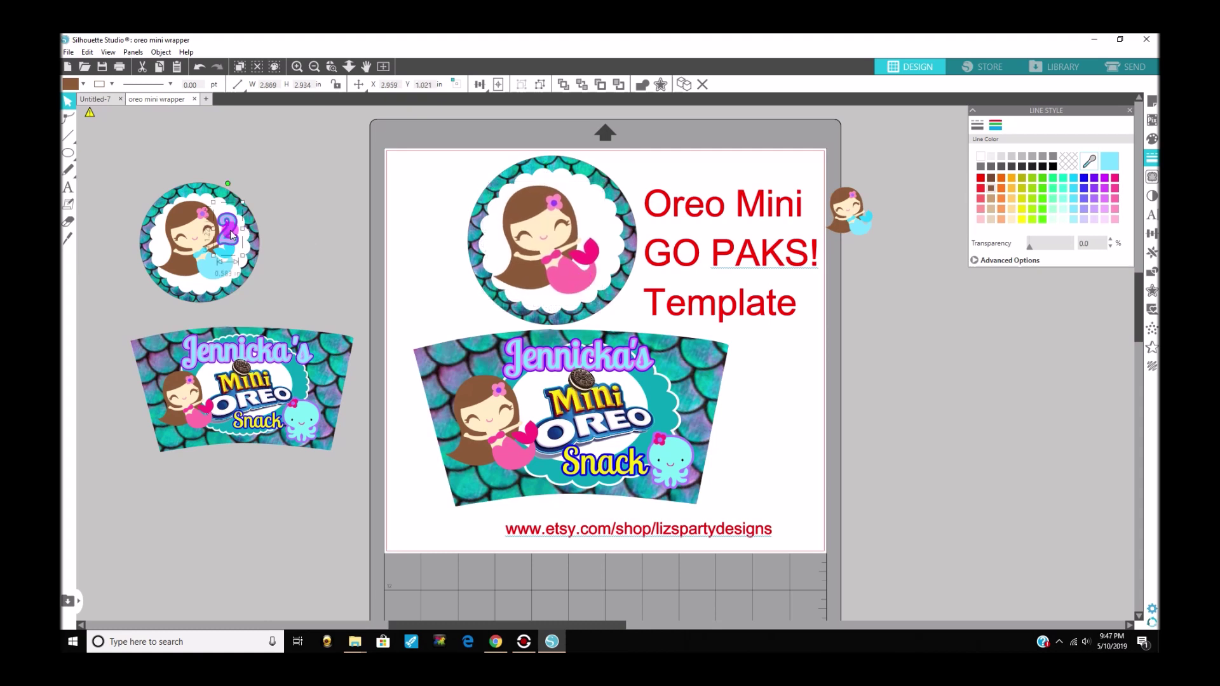
- Duplicate the purple number 2 from the sample lid, bring the copy to the front, and place it above the new lid mermaid's tail fin
{"action": "right_click", "coordinate": [231, 235]}
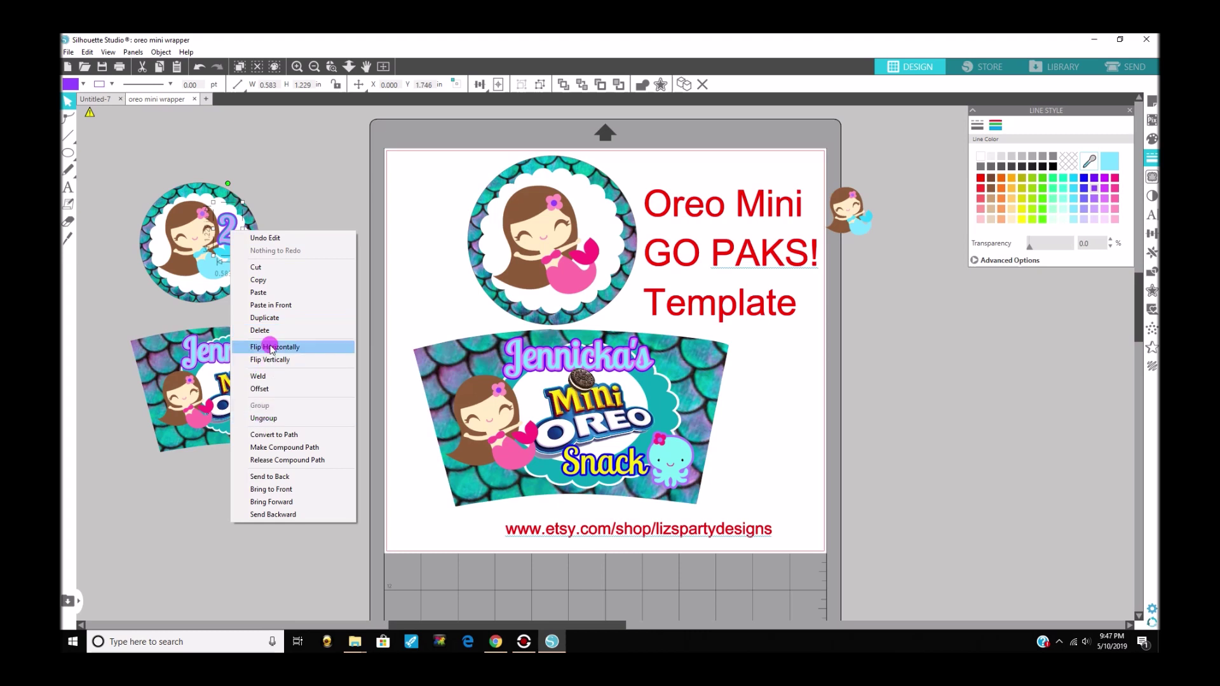
{"action": "left_click", "coordinate": [275, 317]}
{"action": "left_click_drag", "start_coordinate": [240, 241], "coordinate": [591, 237]}
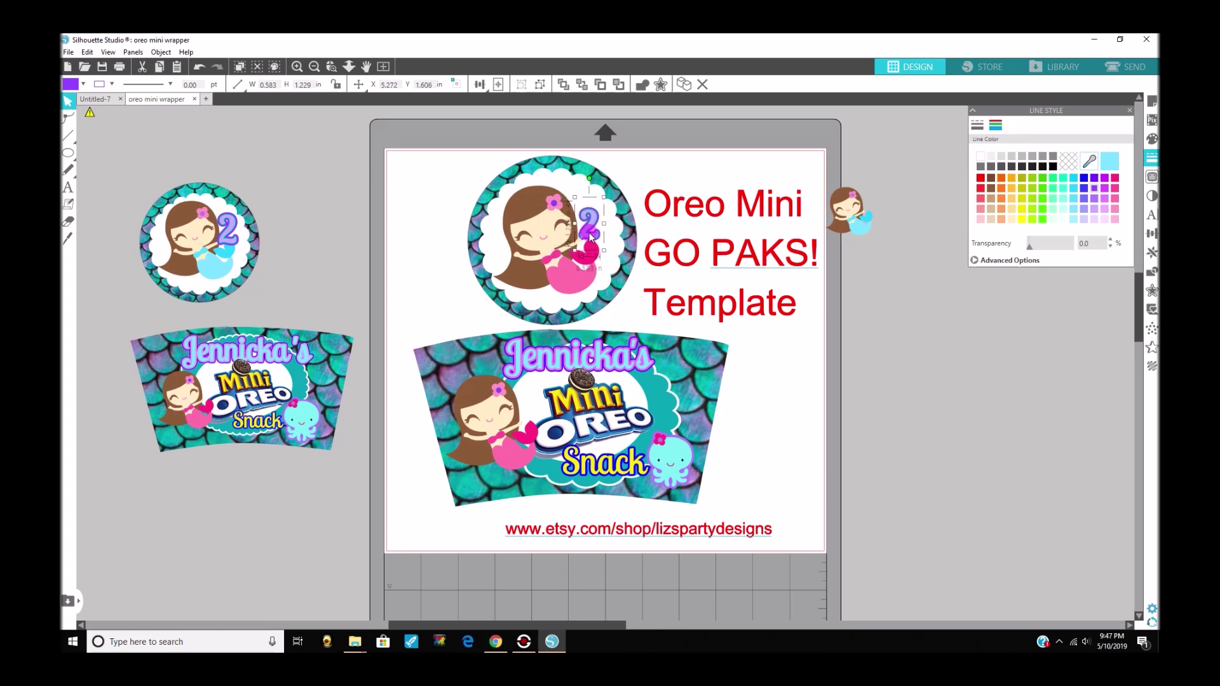
{"action": "right_click", "coordinate": [603, 233]}
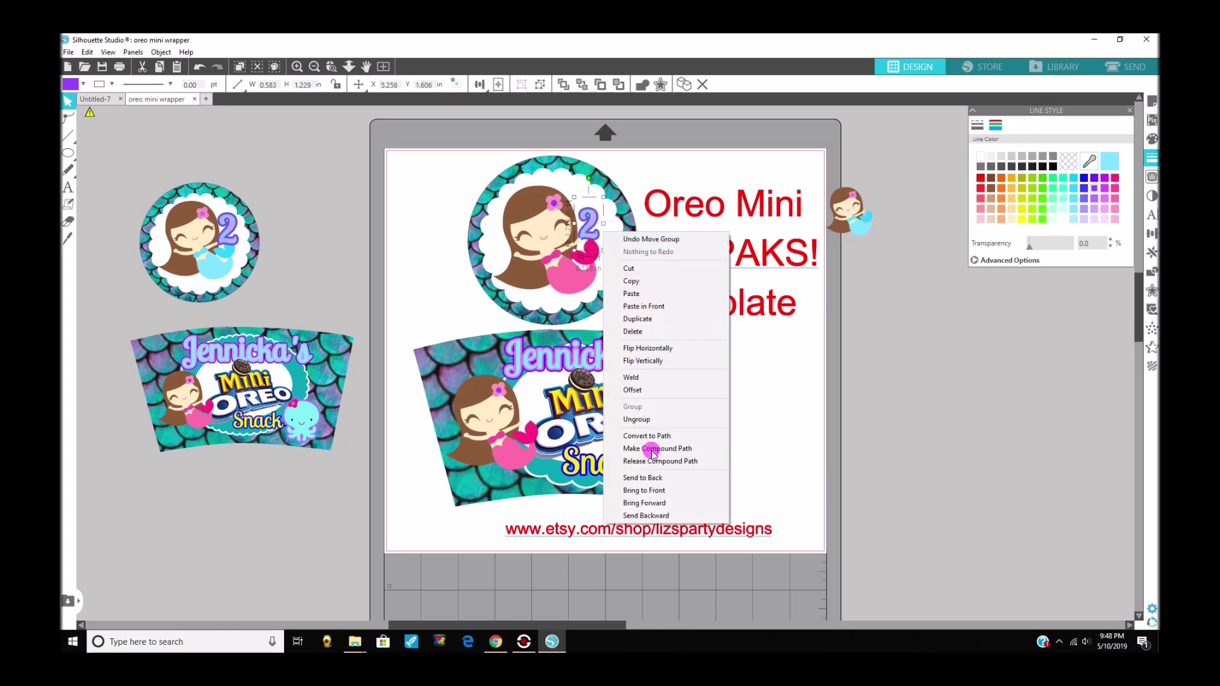
{"action": "left_click", "coordinate": [664, 494]}
{"action": "left_click_drag", "start_coordinate": [586, 239], "coordinate": [584, 240]}
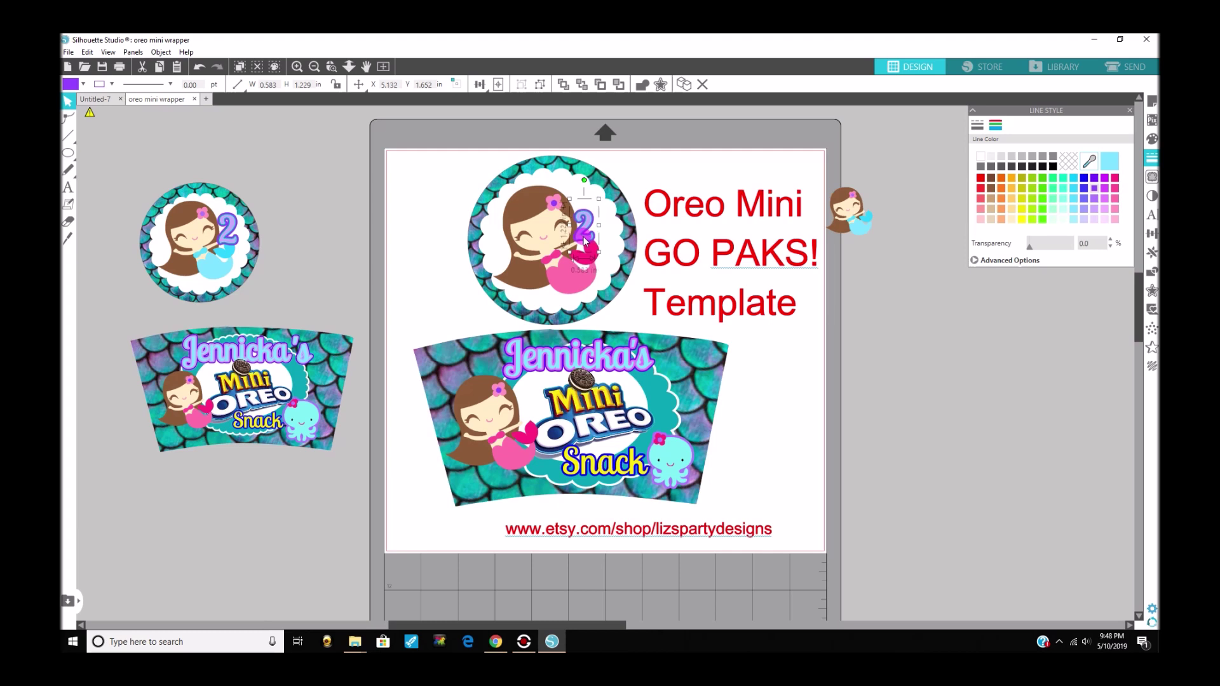
{"action": "left_click", "coordinate": [382, 286]}
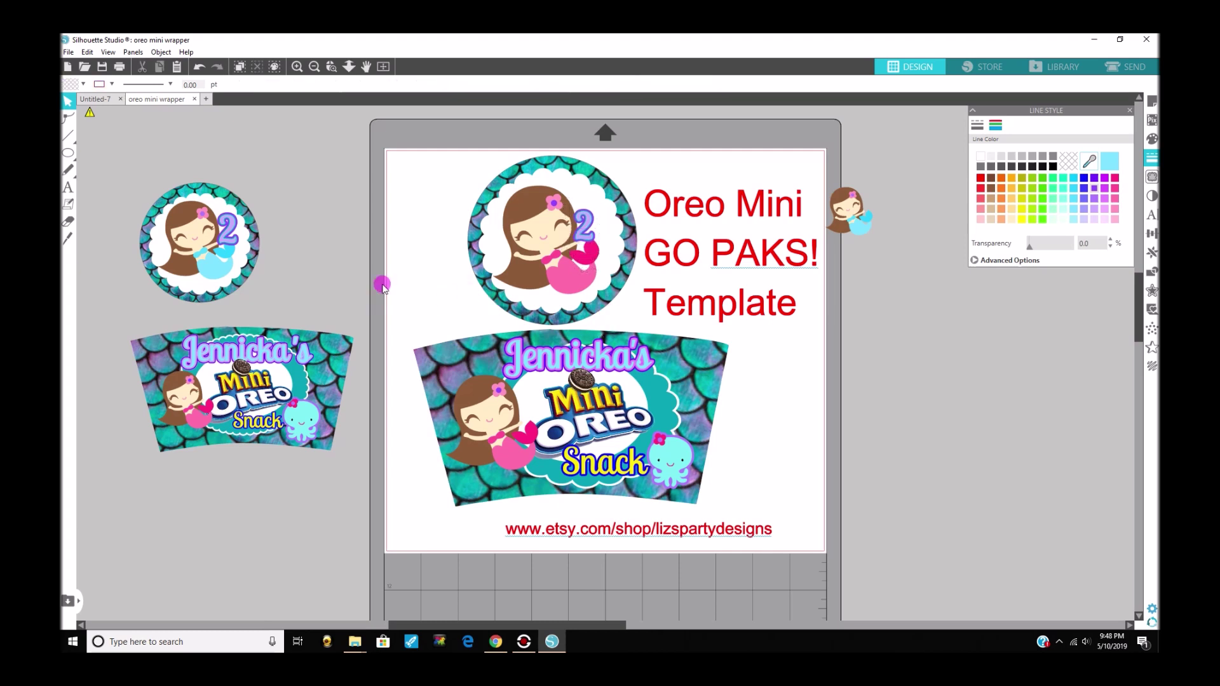